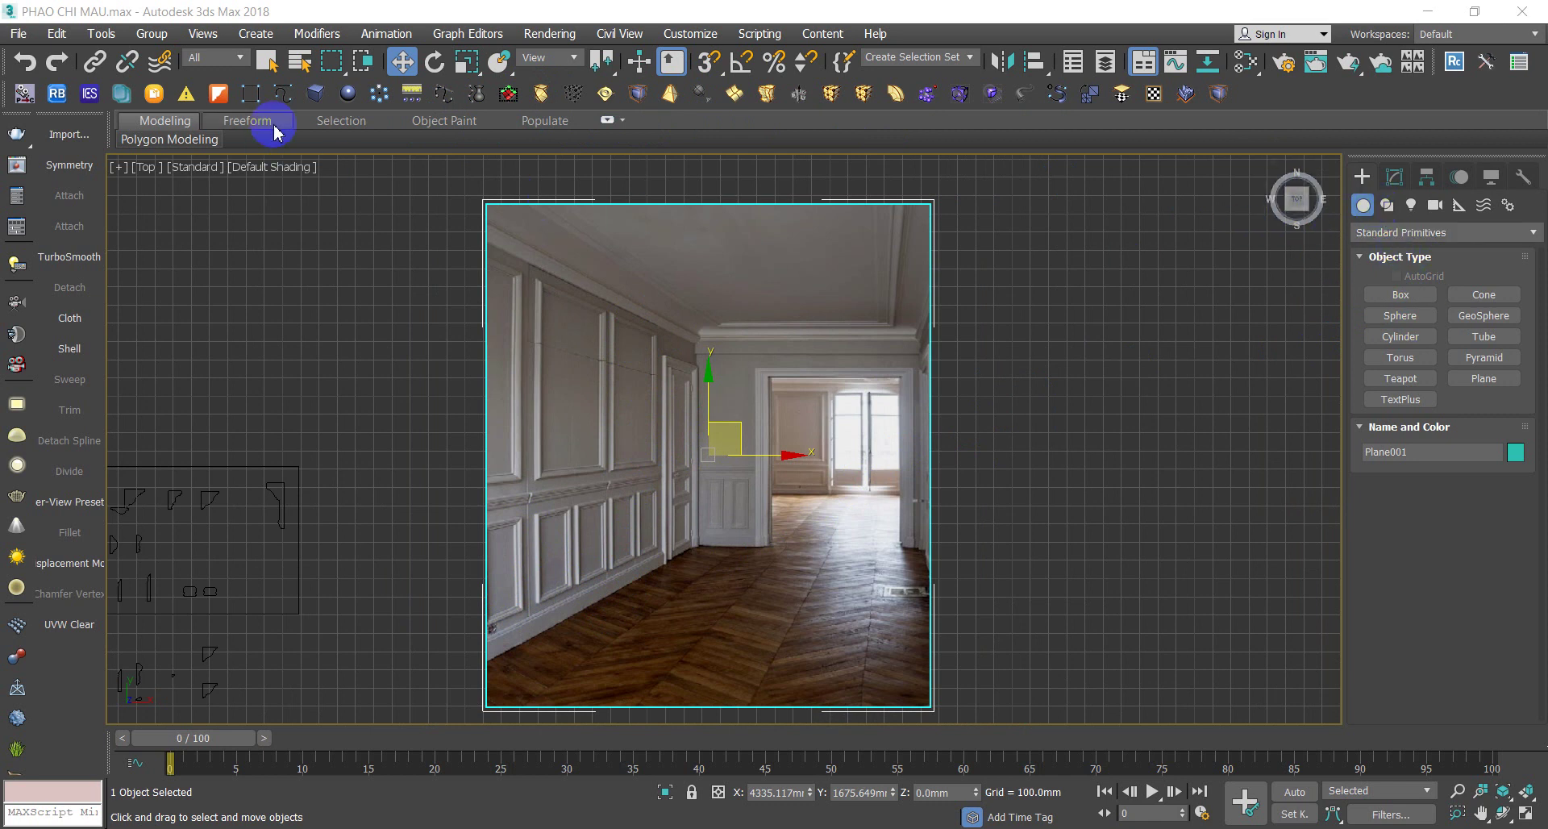
Draw a tall rectangle right of the room image and set its Length to 3000 mm
left_click(251, 94)
mouse_move(1080, 303)
left_mouse_down()
mouse_move(1171, 476)
mouse_move(1175, 625)
left_mouse_up()
right_click(1250, 421)
left_click(1394, 177)
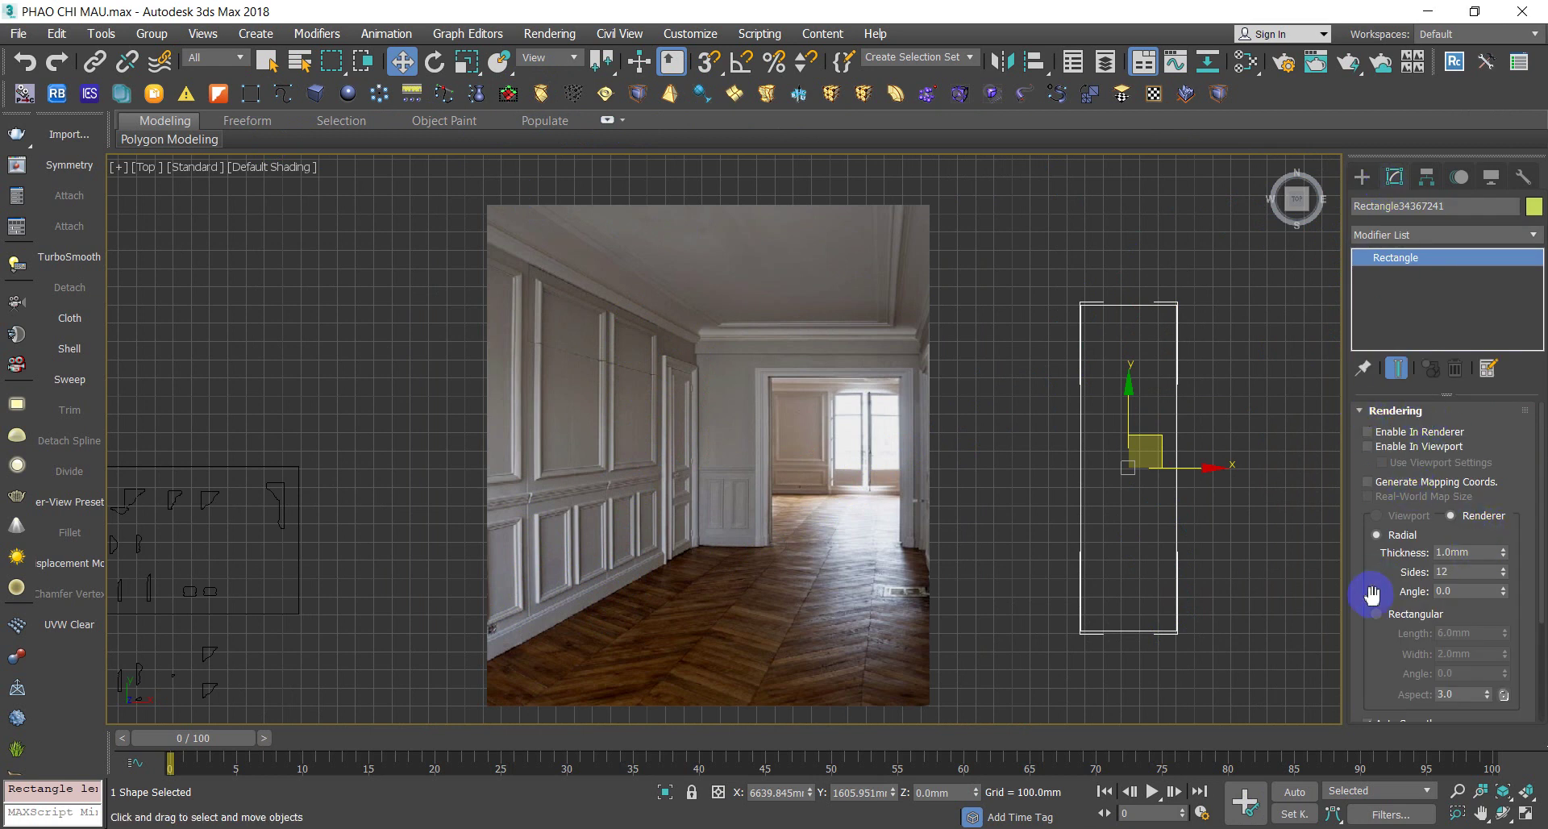
left_click_drag(1364, 638, 1364, 438)
type("3000")
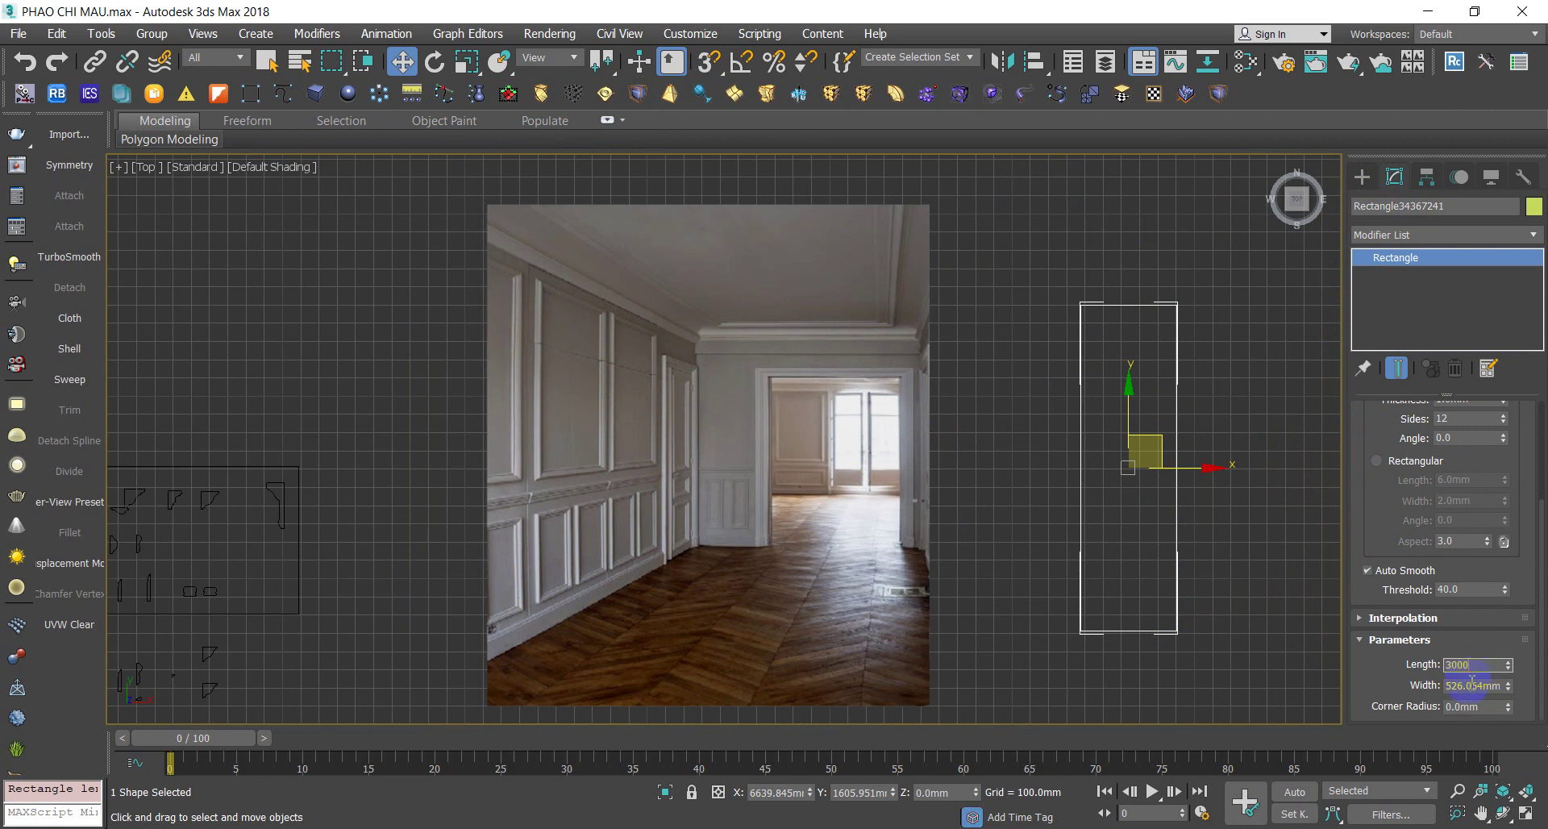
key("Return")
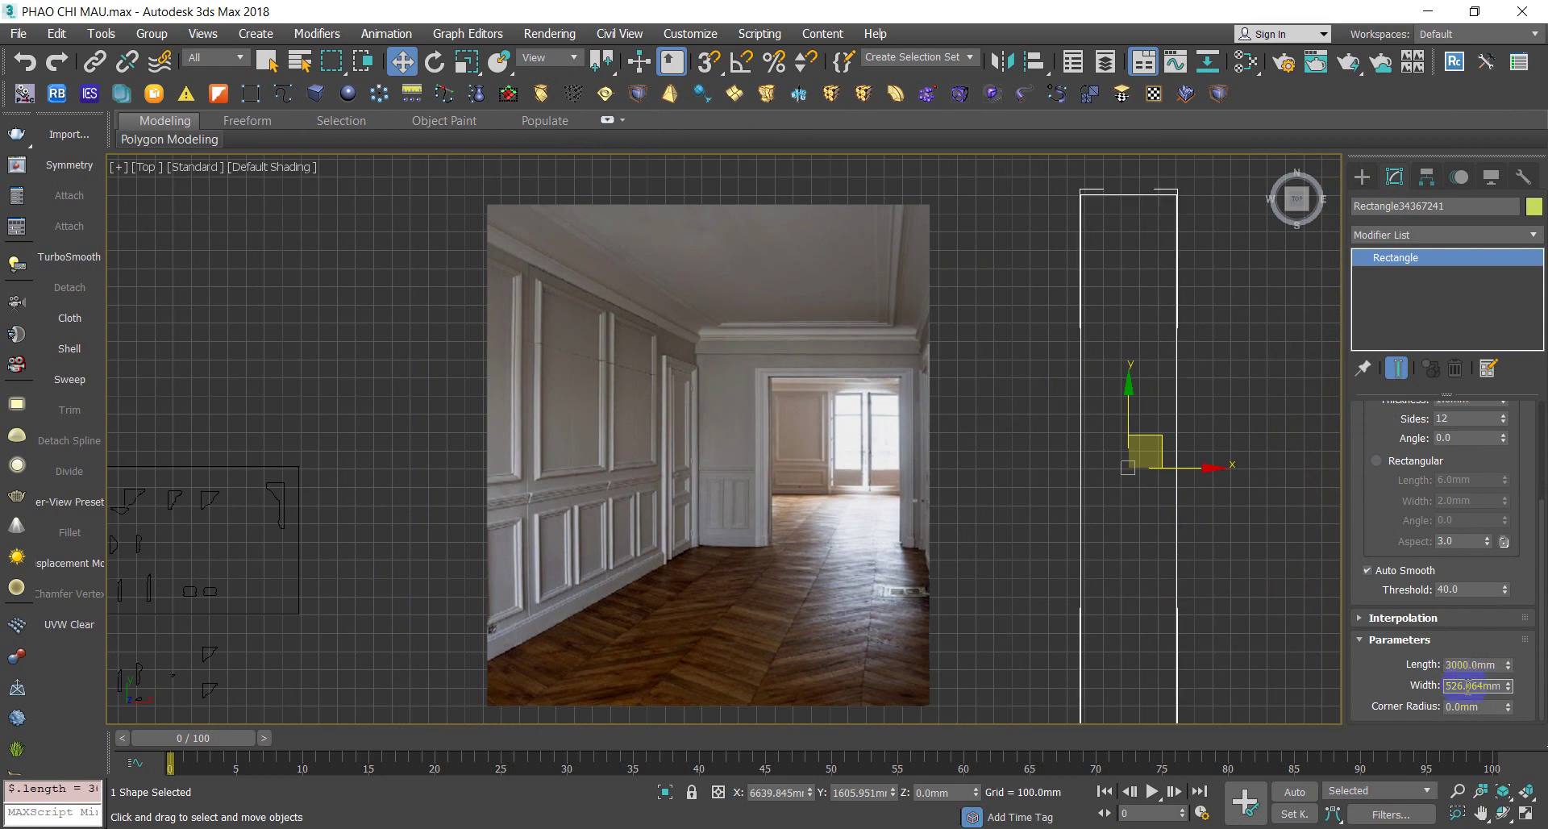
left_click(1005, 484)
scroll(1006, 484, "down", 3)
Enlarge the room image plane to about 144% and move it to the right
middle_click_drag(1005, 484, 972, 430)
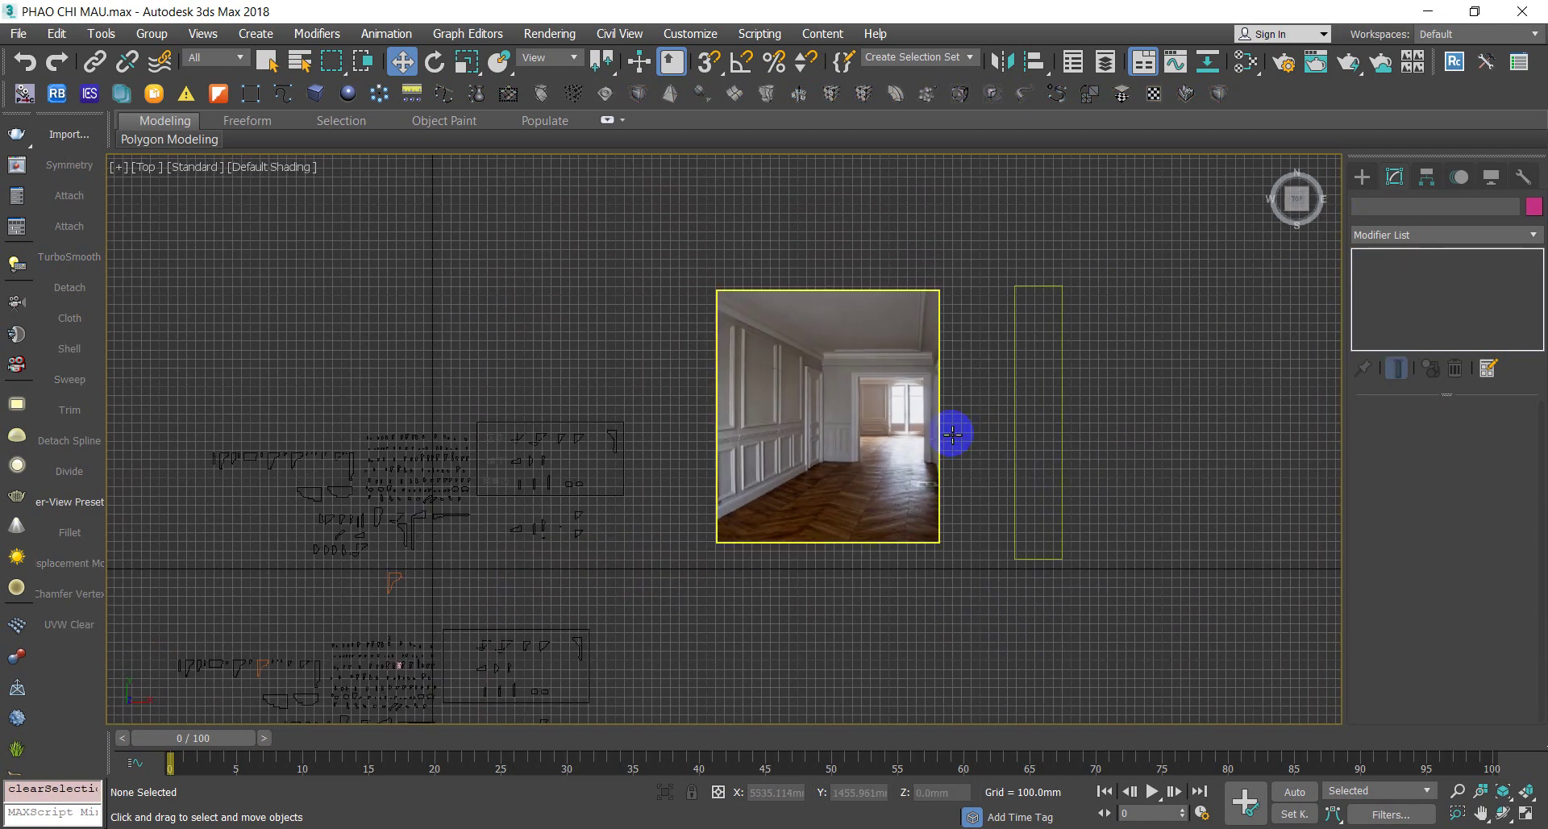
left_click(898, 444)
left_click(466, 61)
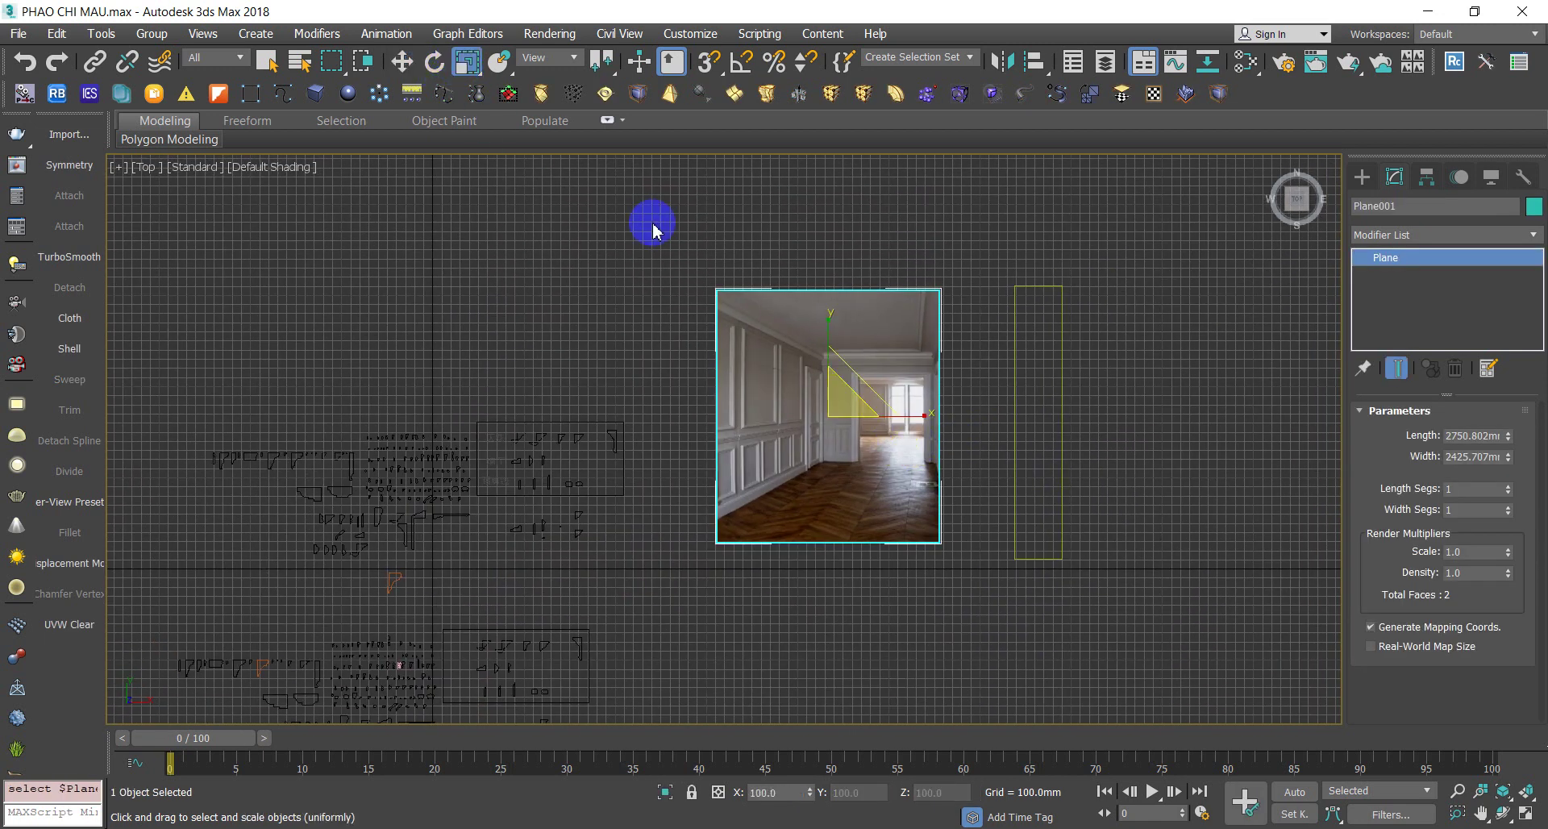
left_click_drag(862, 385, 882, 355)
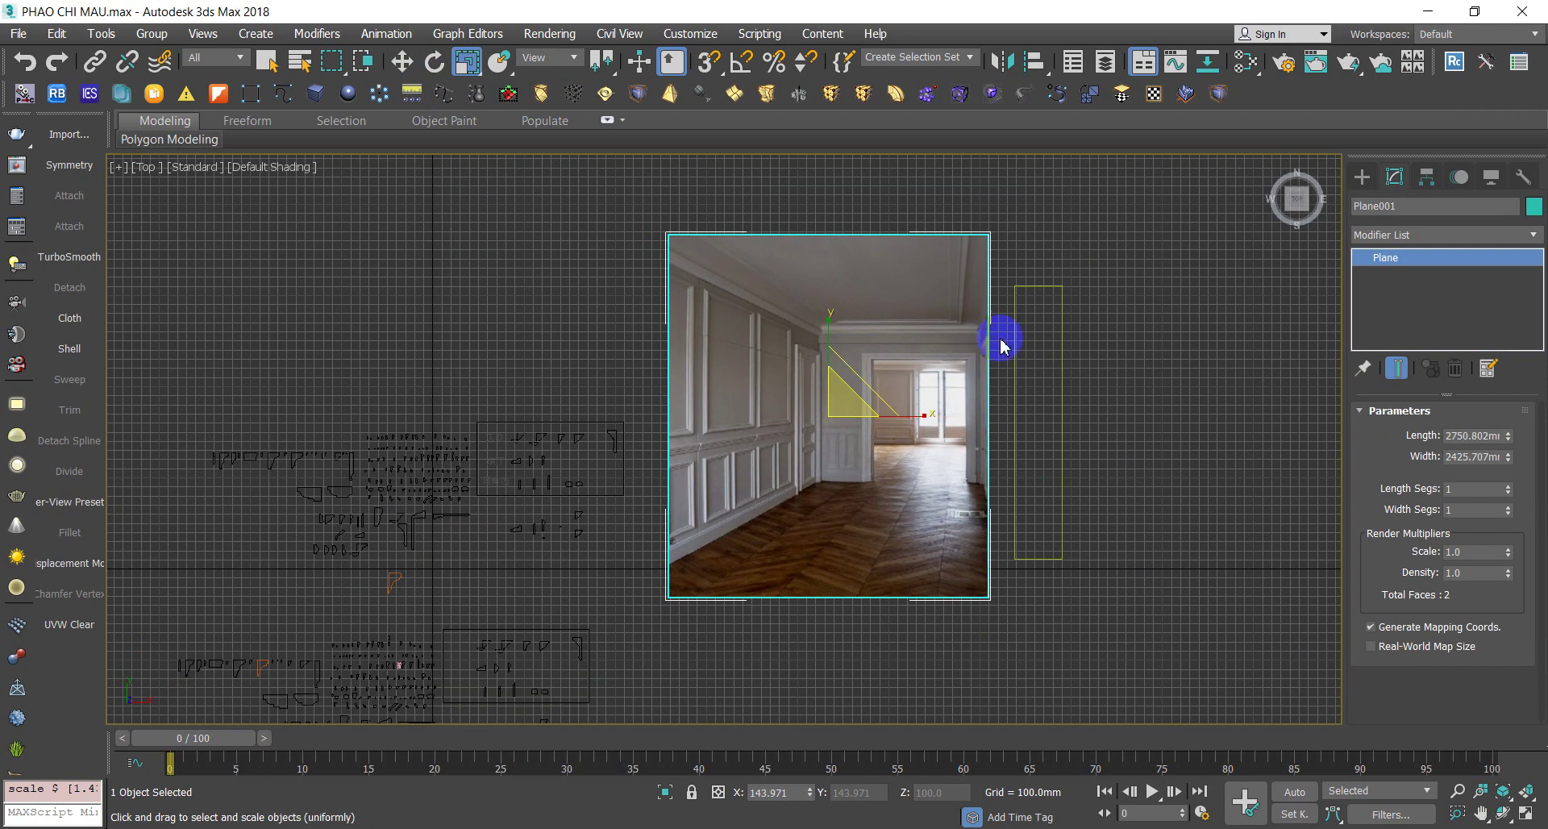
left_click(402, 61)
left_click_drag(856, 386, 1261, 392)
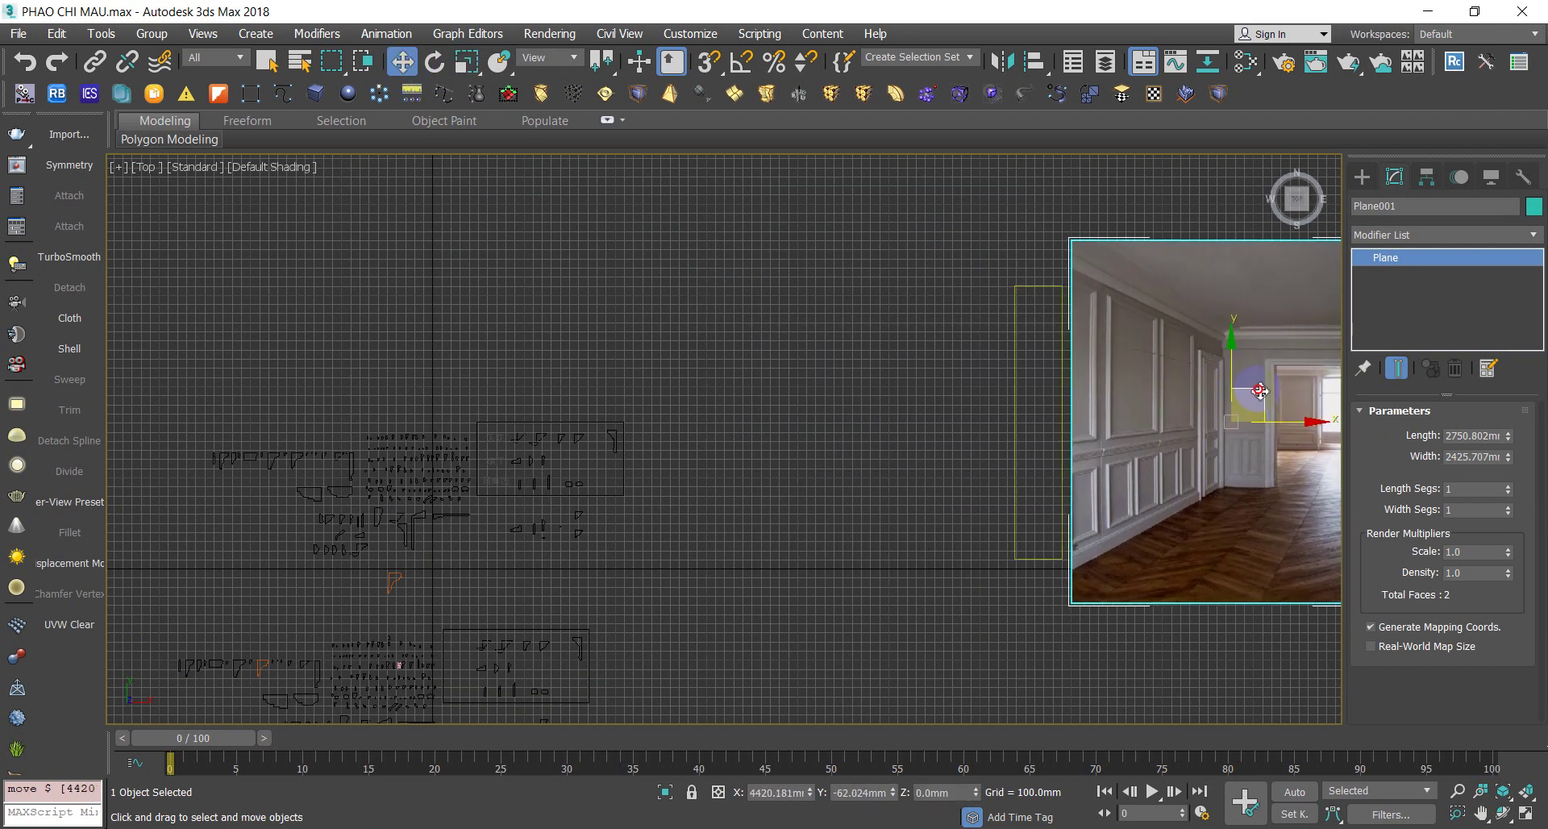
Scale the lower room image non-uniformly along X so it stretches wider, about 307%
middle_click_drag(1261, 392, 923, 330)
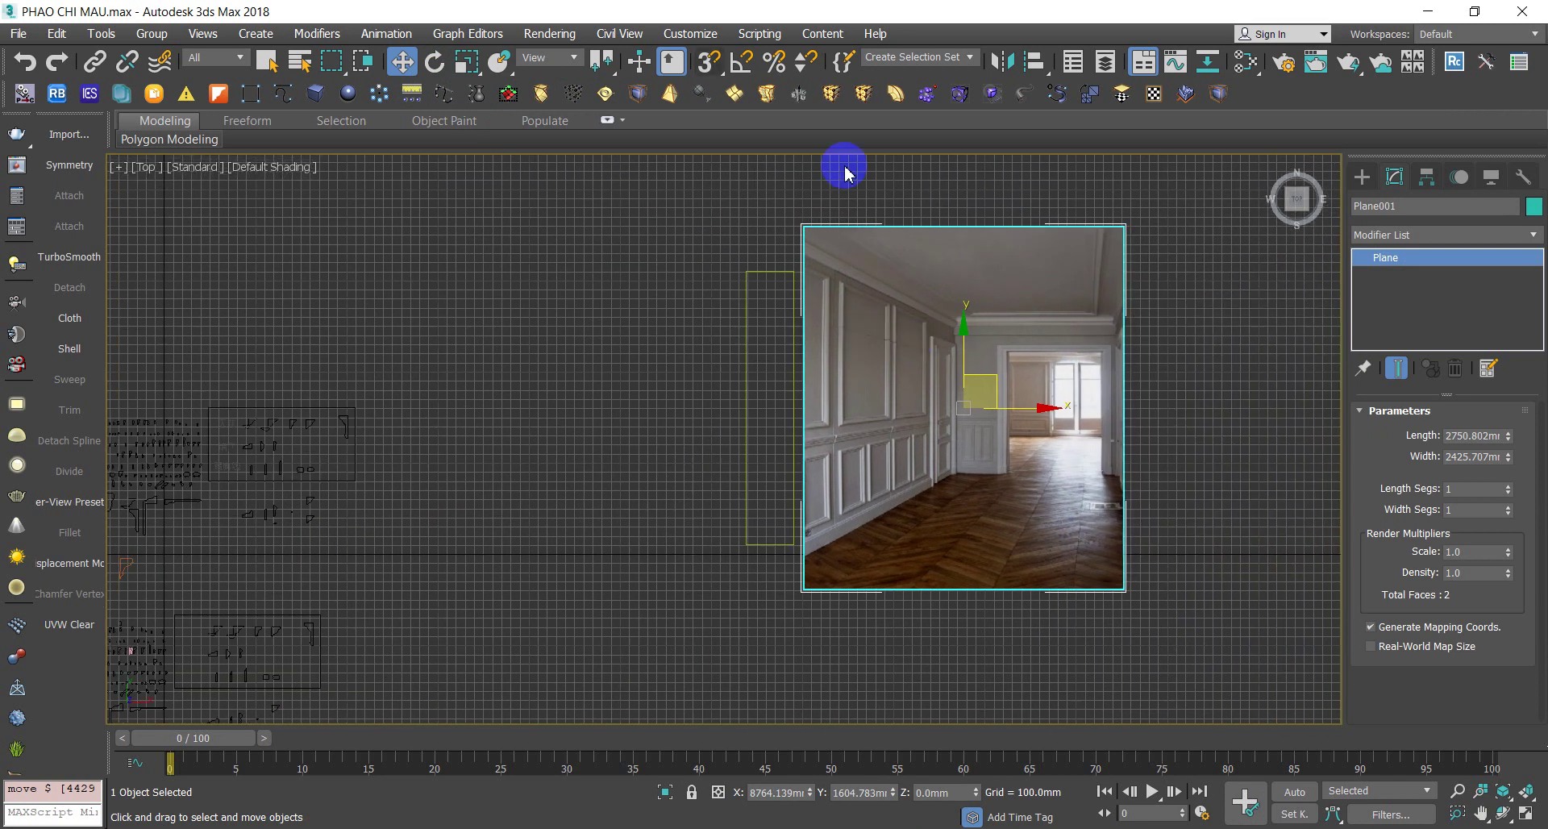
left_click(465, 62)
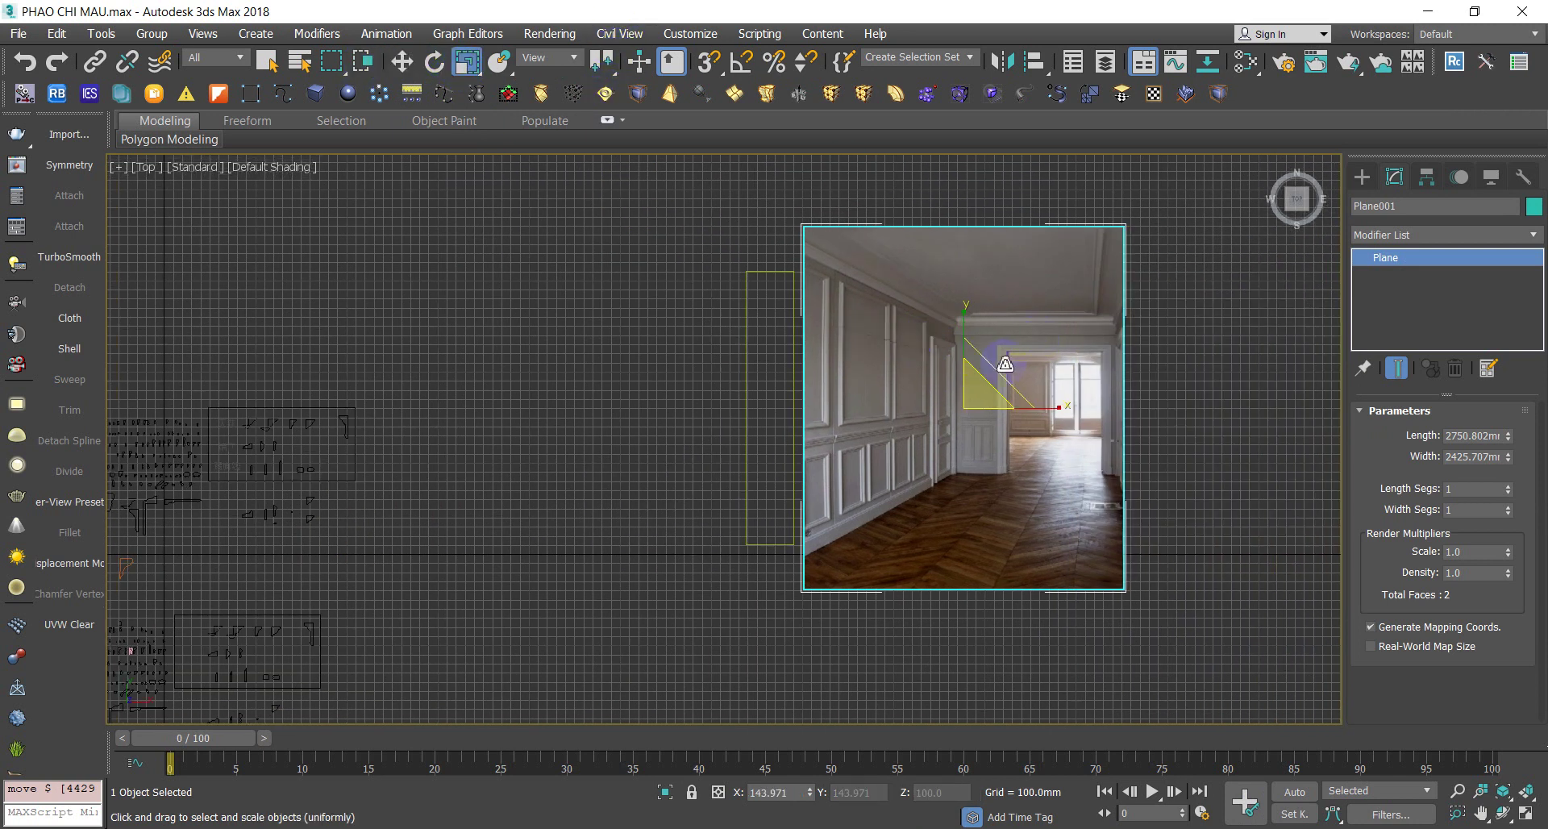
left_click_drag(1001, 368, 999, 379)
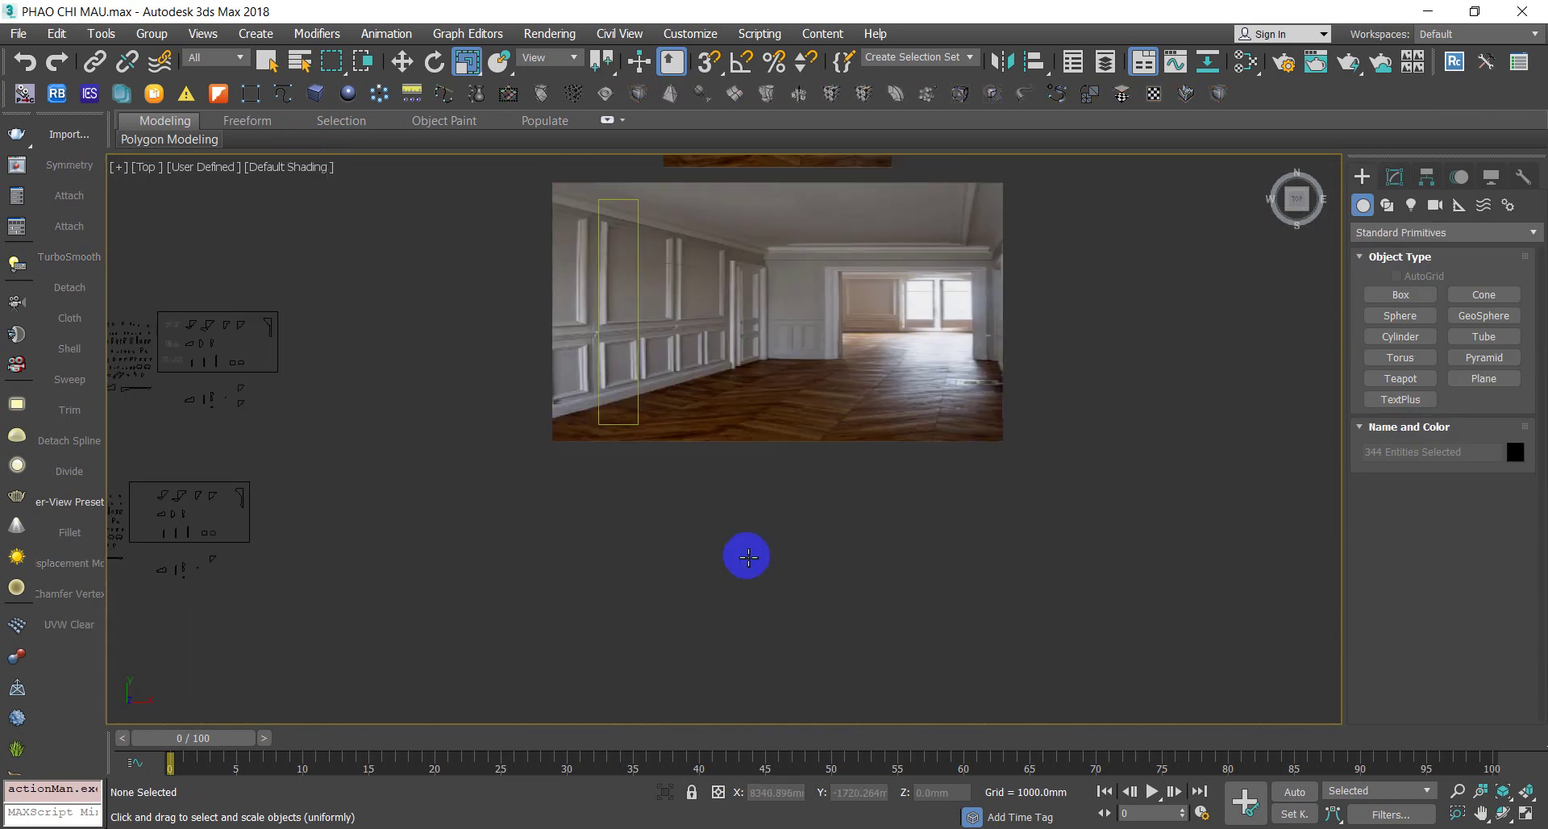
left_click(778, 449)
mouse_move(847, 373)
left_mouse_down()
mouse_move(844, 390)
mouse_move(829, 362)
left_mouse_up()
middle_click_drag(829, 363, 705, 345)
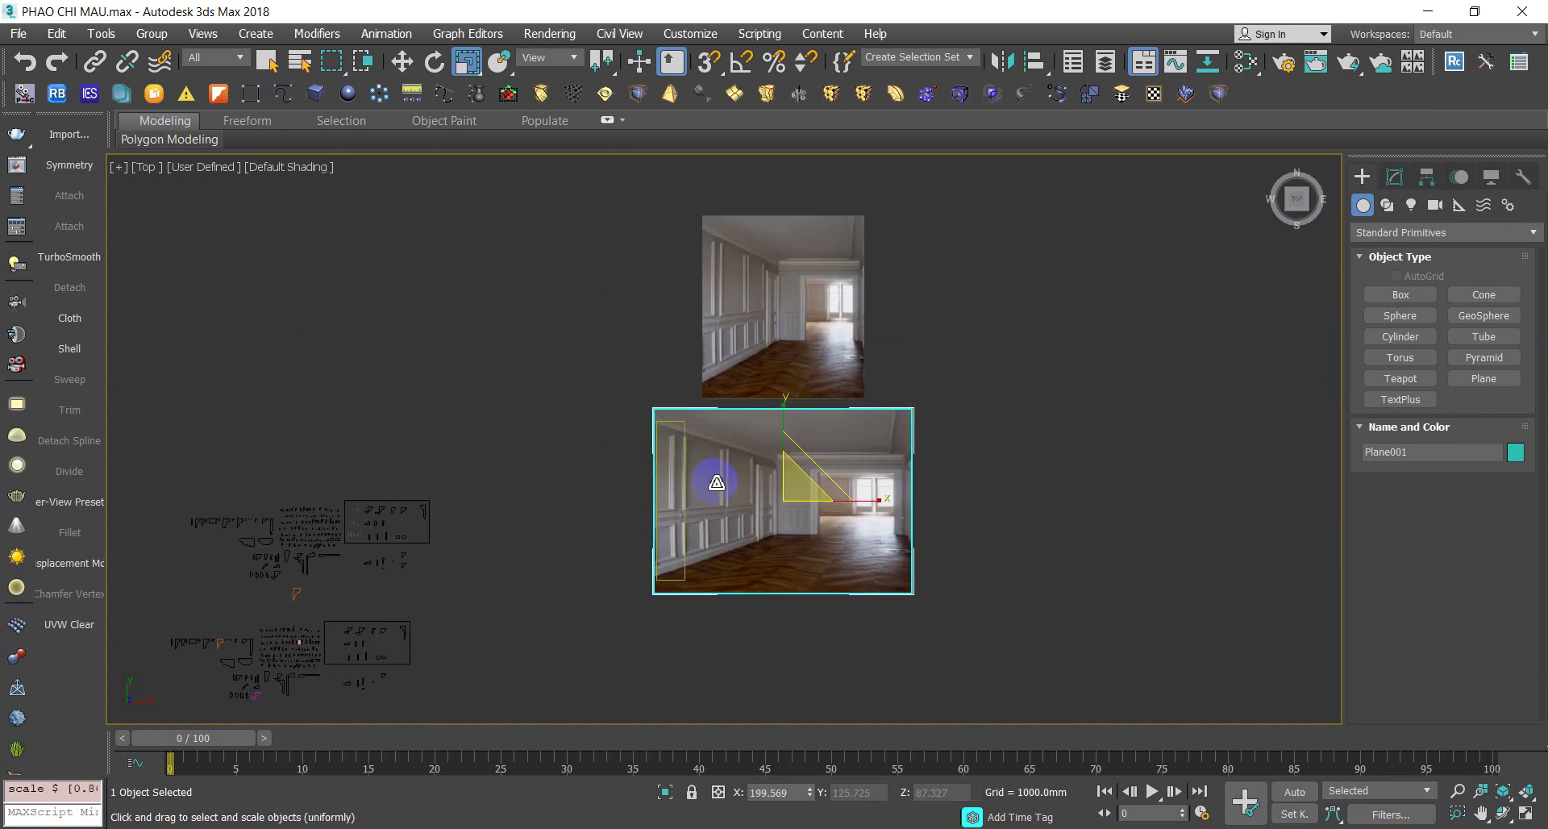
left_click_drag(716, 482, 601, 478)
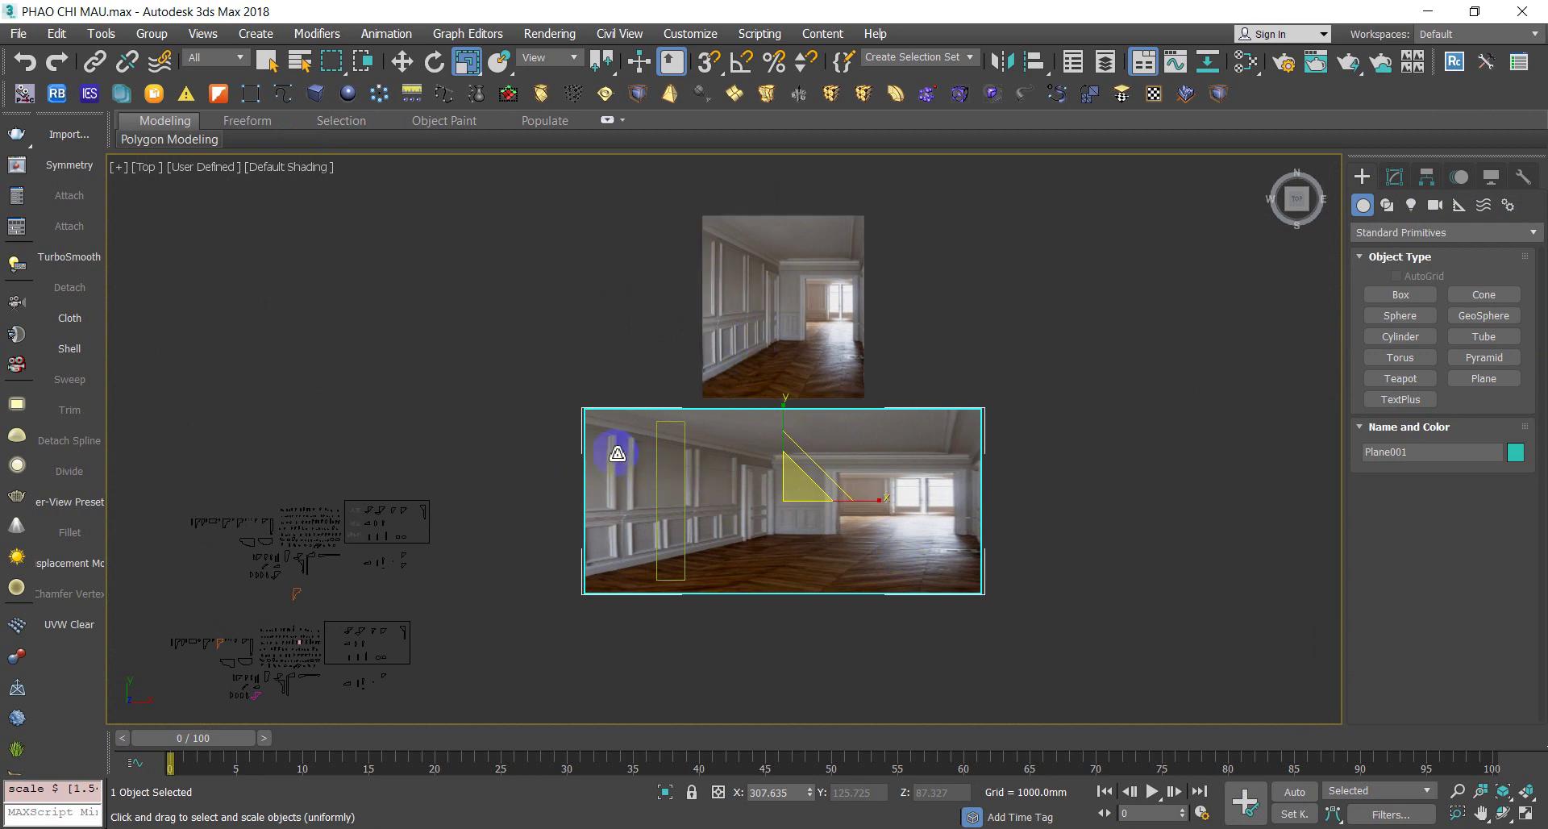
Move the wide room image off to the right
left_click(405, 68)
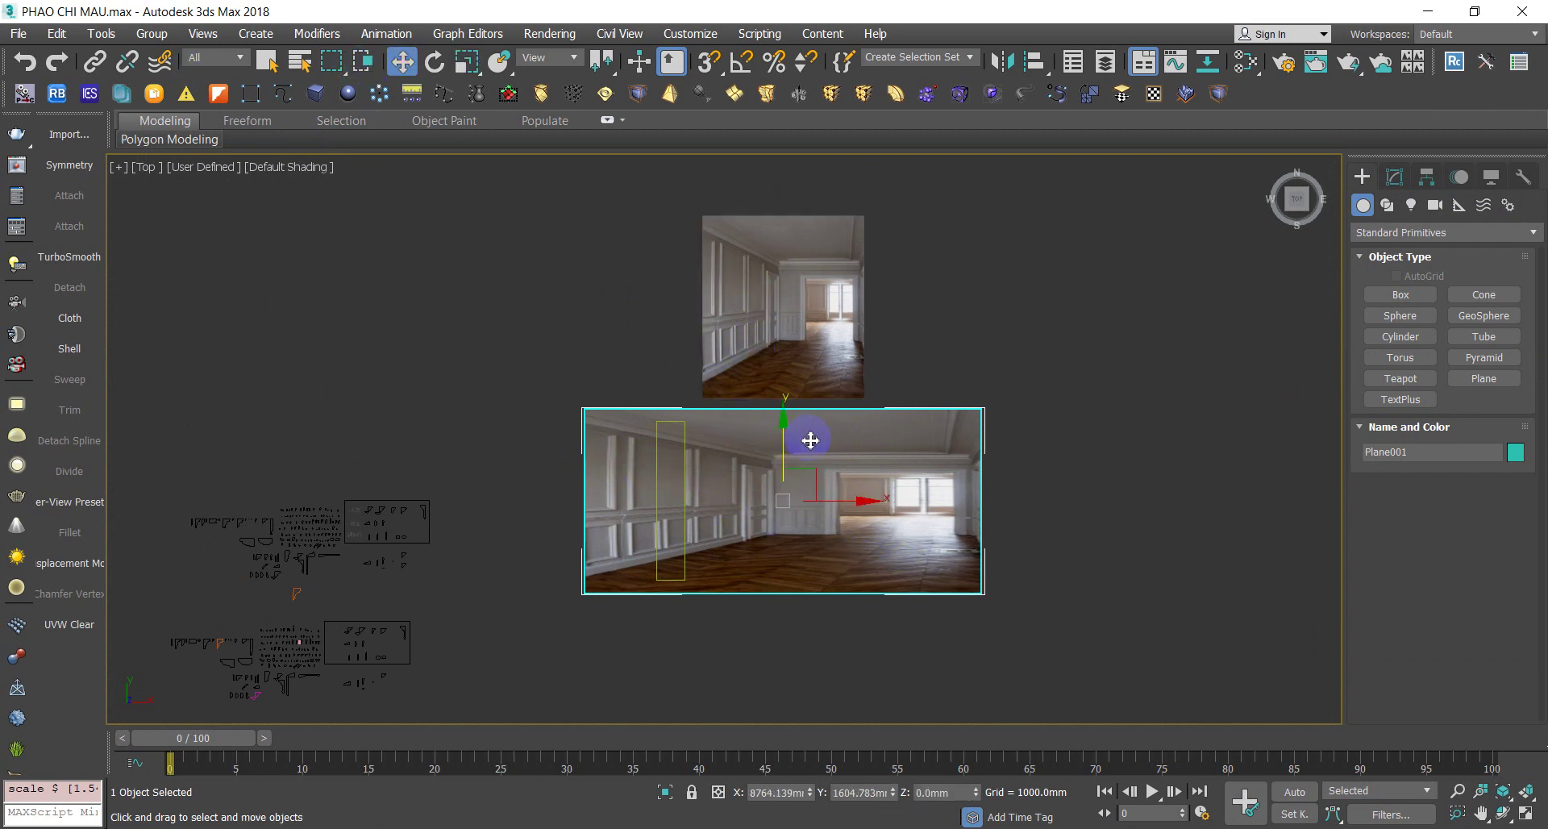
left_click_drag(836, 503, 1131, 503)
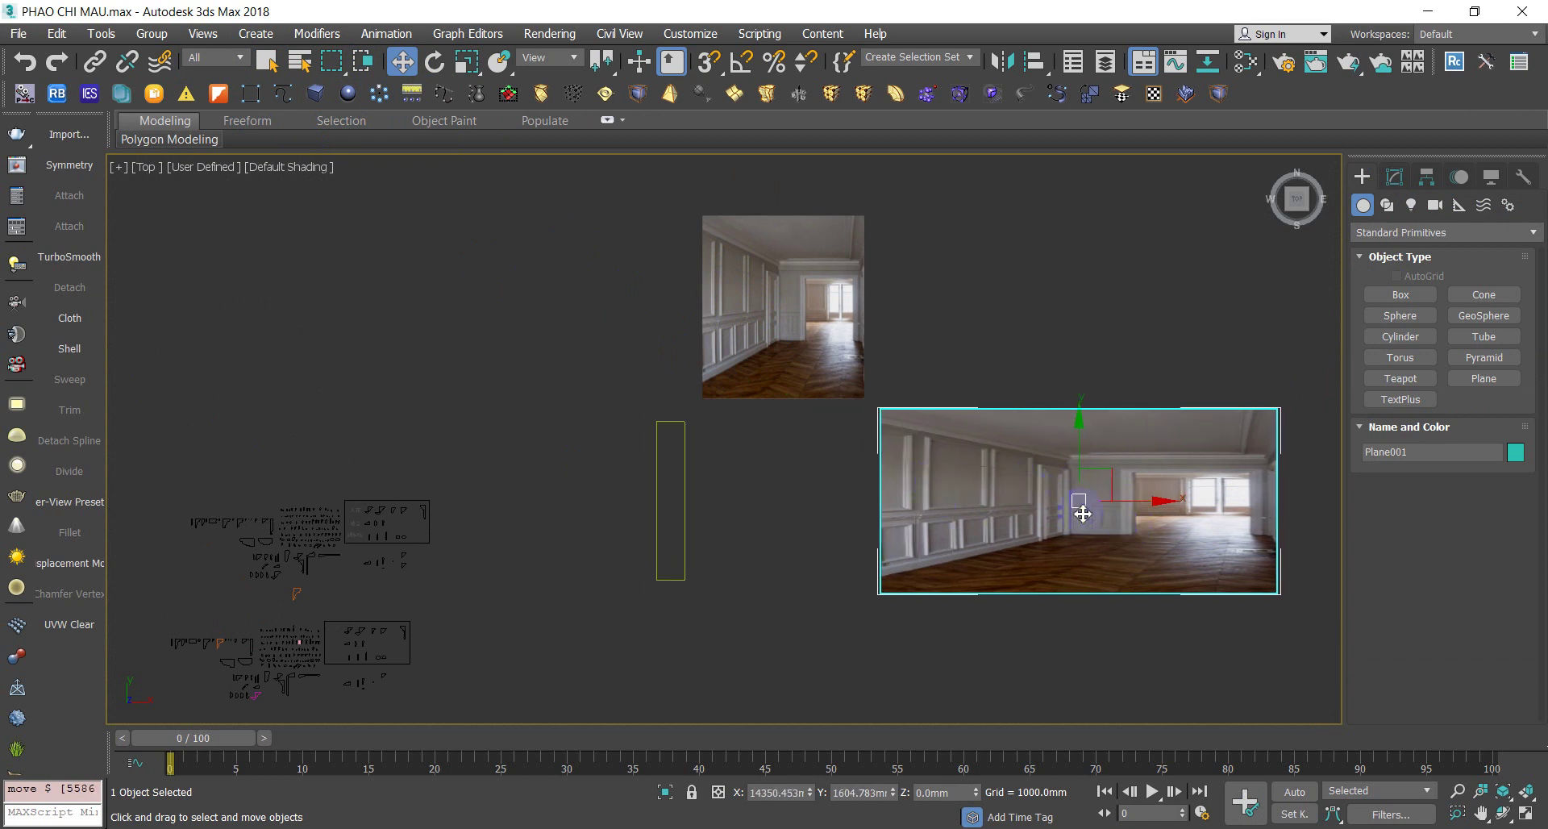
scroll(742, 276, "up", 2)
scroll(709, 296, "up", 3)
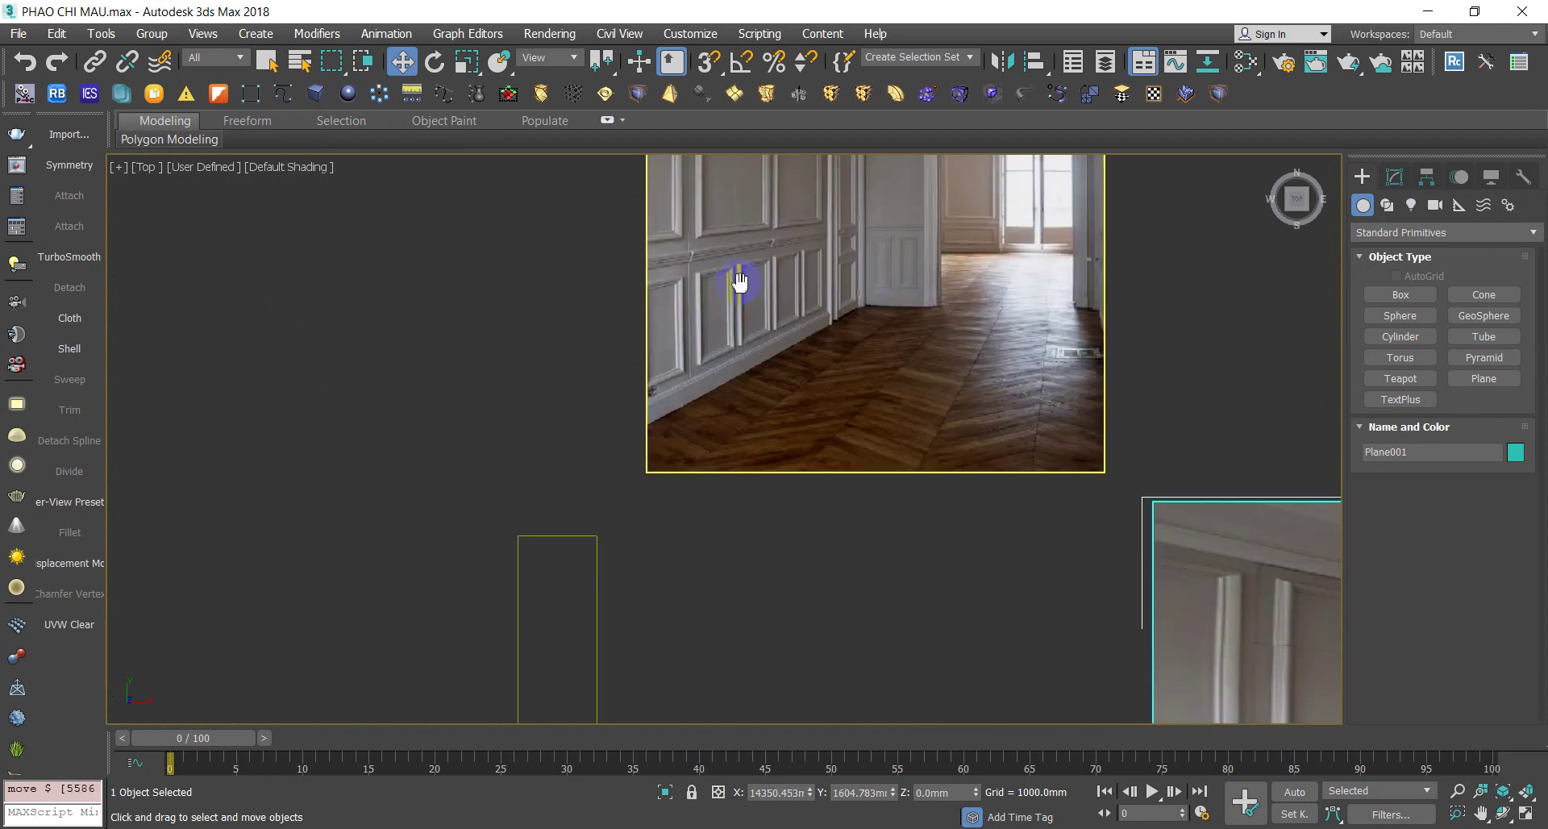
scroll(756, 311, "down", 1)
scroll(756, 311, "down", 3)
scroll(747, 414, "up", 3)
Place the rectangle over the upper image's left wall panel and convert it to an editable spline
left_click_drag(726, 421, 604, 484)
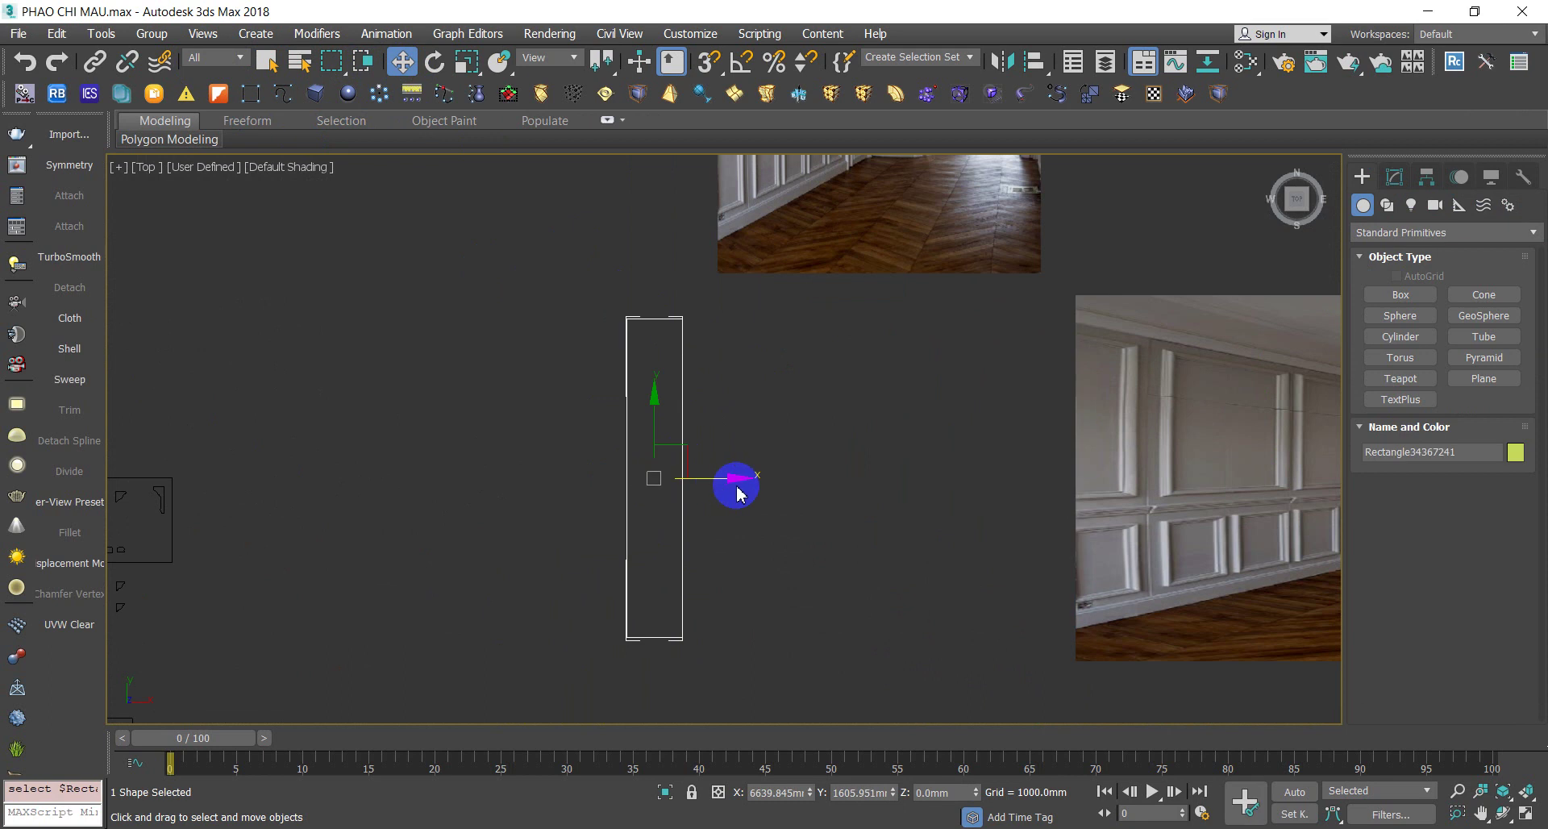
left_click_drag(687, 459, 766, 224)
middle_click_drag(766, 224, 708, 586)
mouse_move(708, 587)
left_mouse_down()
mouse_move(737, 539)
mouse_move(709, 484)
mouse_move(707, 308)
mouse_move(784, 436)
left_mouse_up()
middle_click_drag(784, 435, 789, 357)
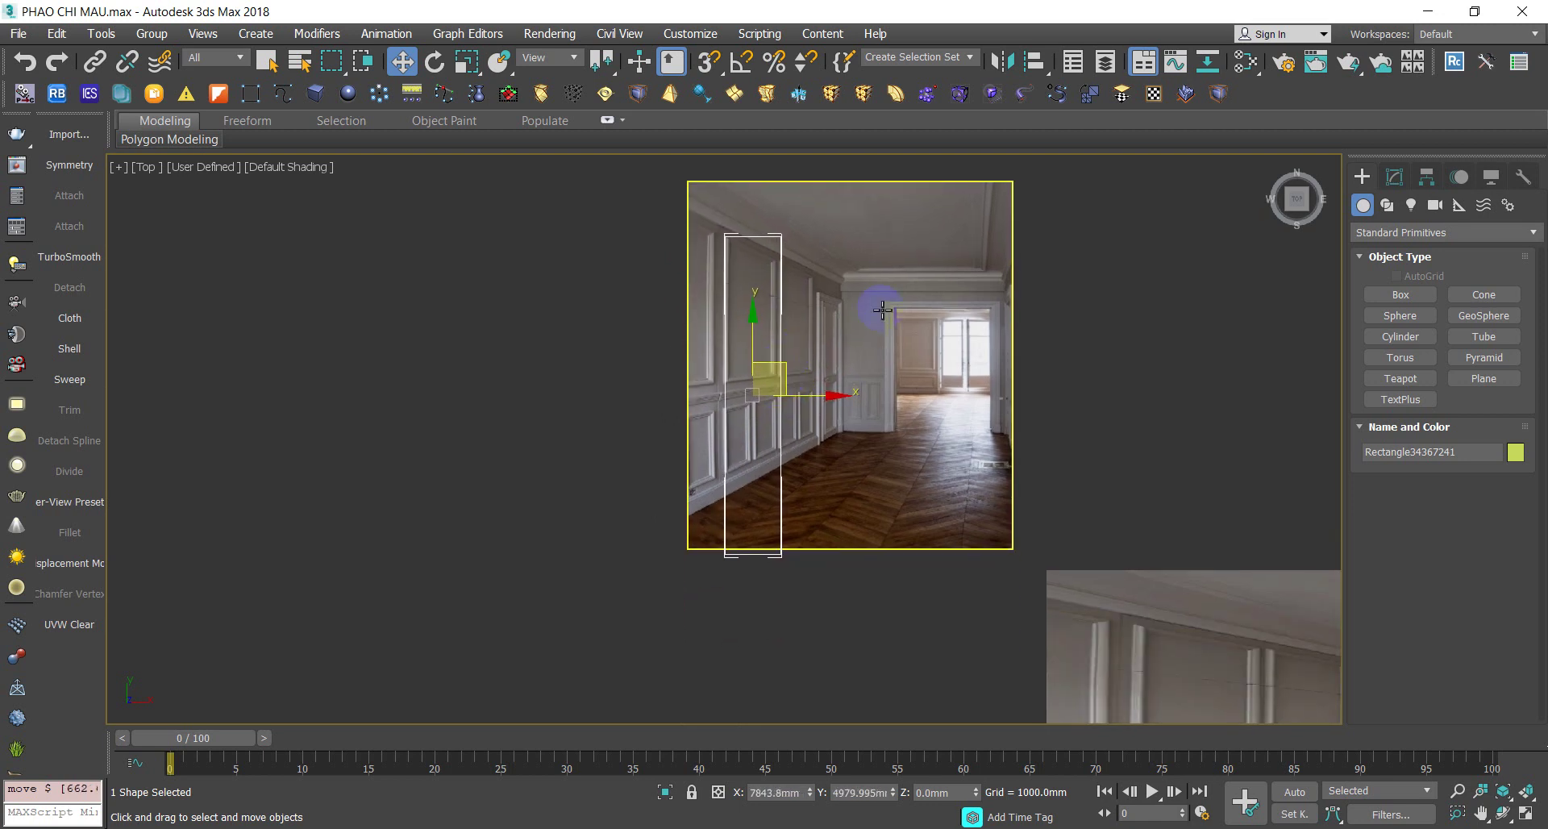
left_click(444, 105)
Raise the rectangle's bottom vertices so it fits the upper wall panel
left_click_drag(615, 482, 871, 629)
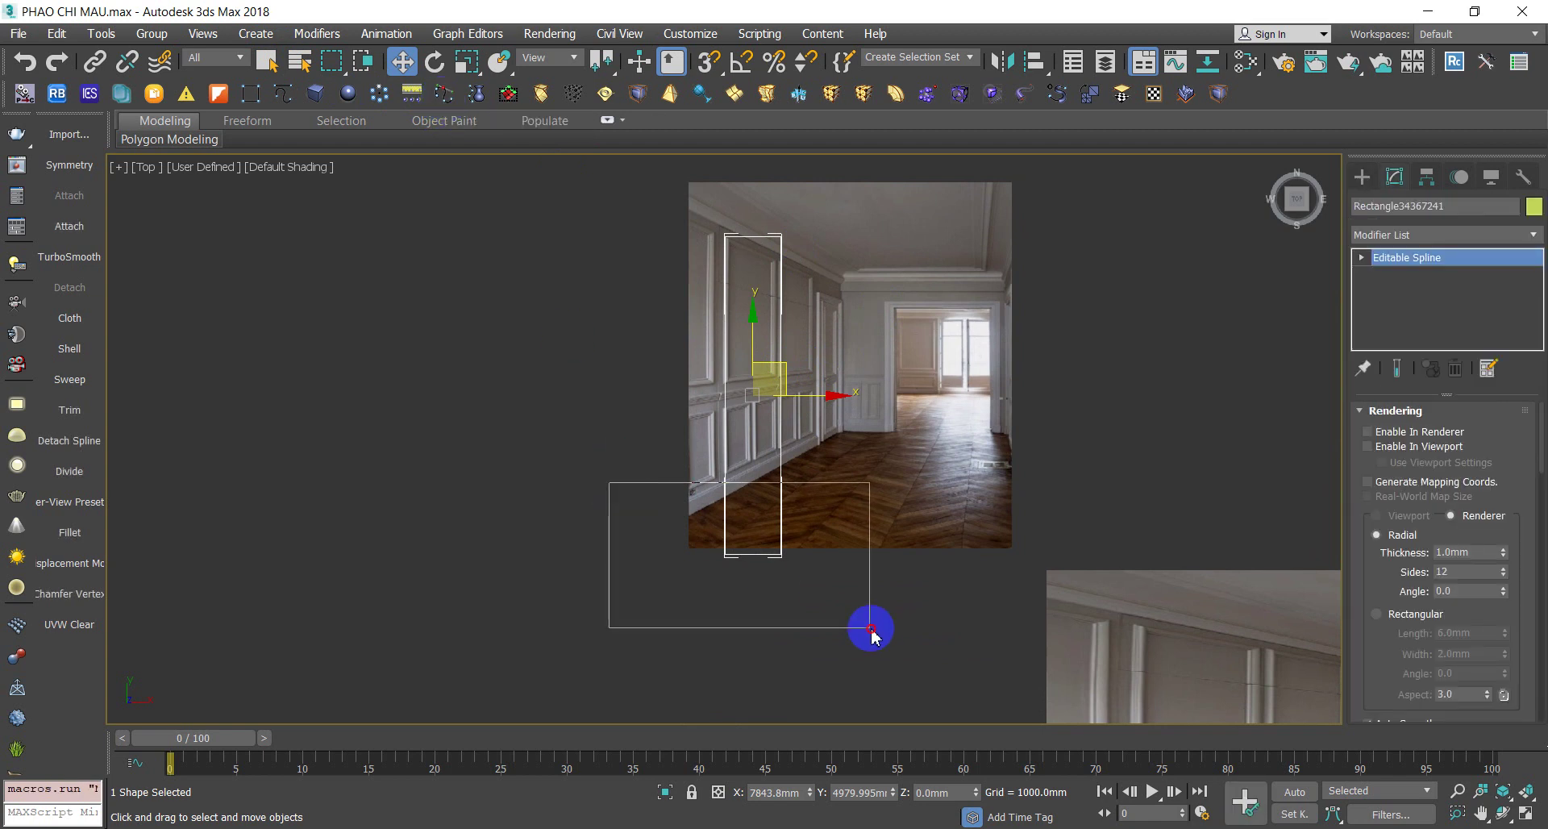
left_click(780, 518)
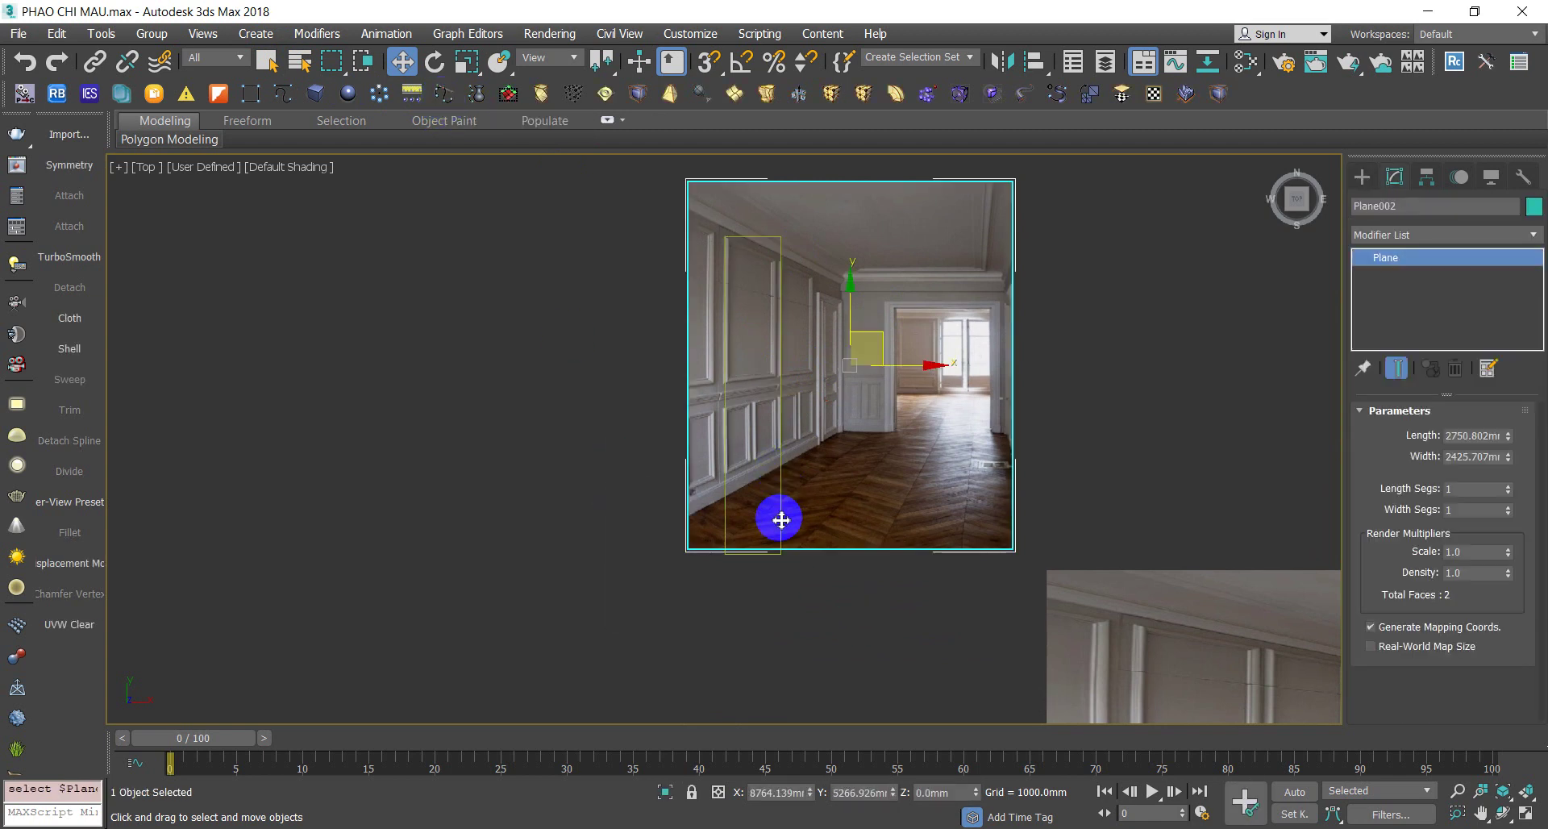
left_click(764, 557)
left_click(762, 556)
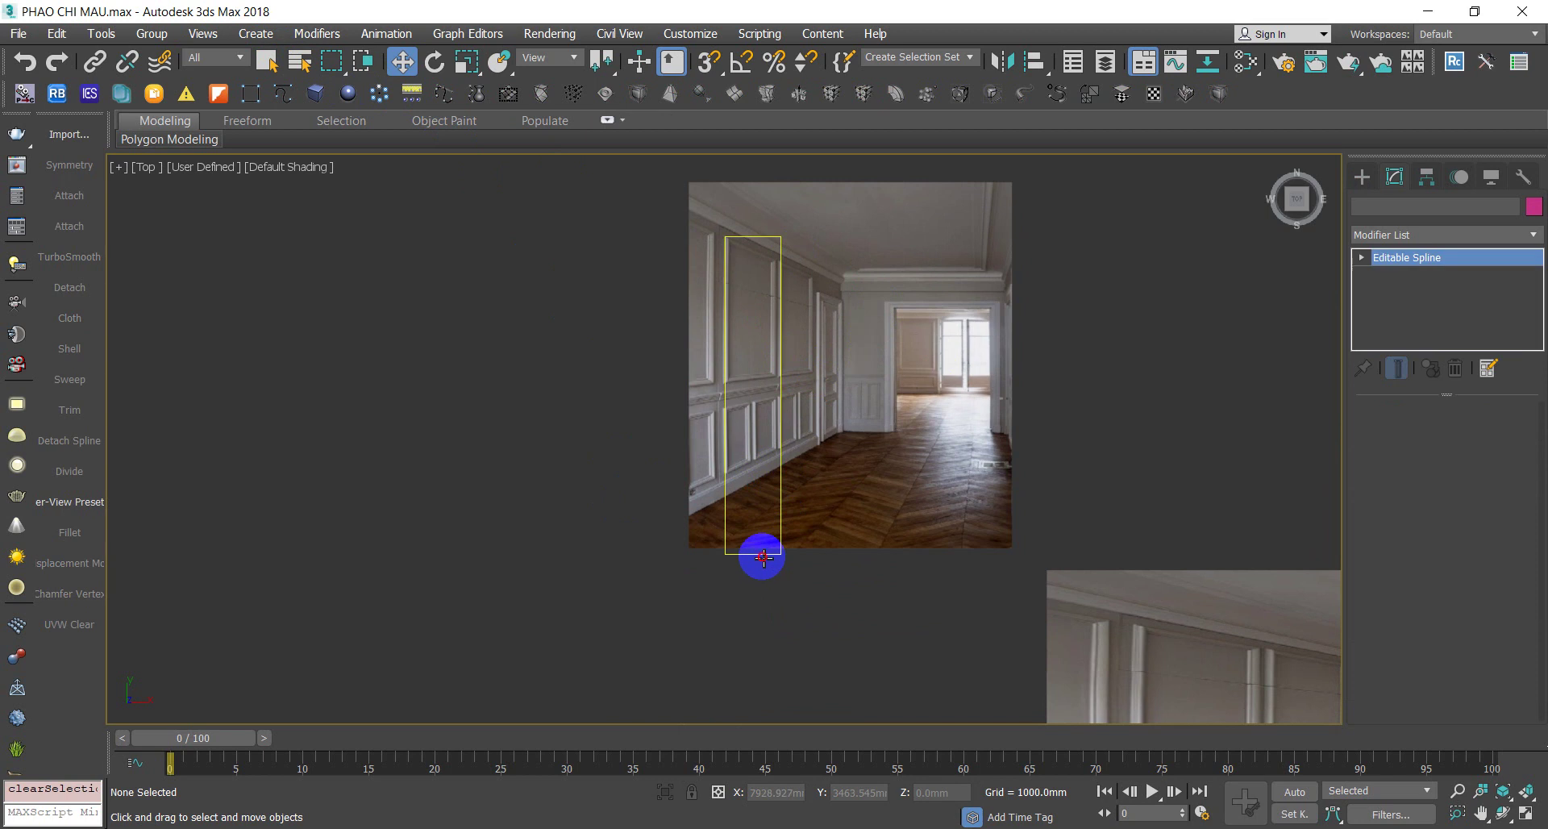
key("1")
left_click_drag(605, 484, 951, 675)
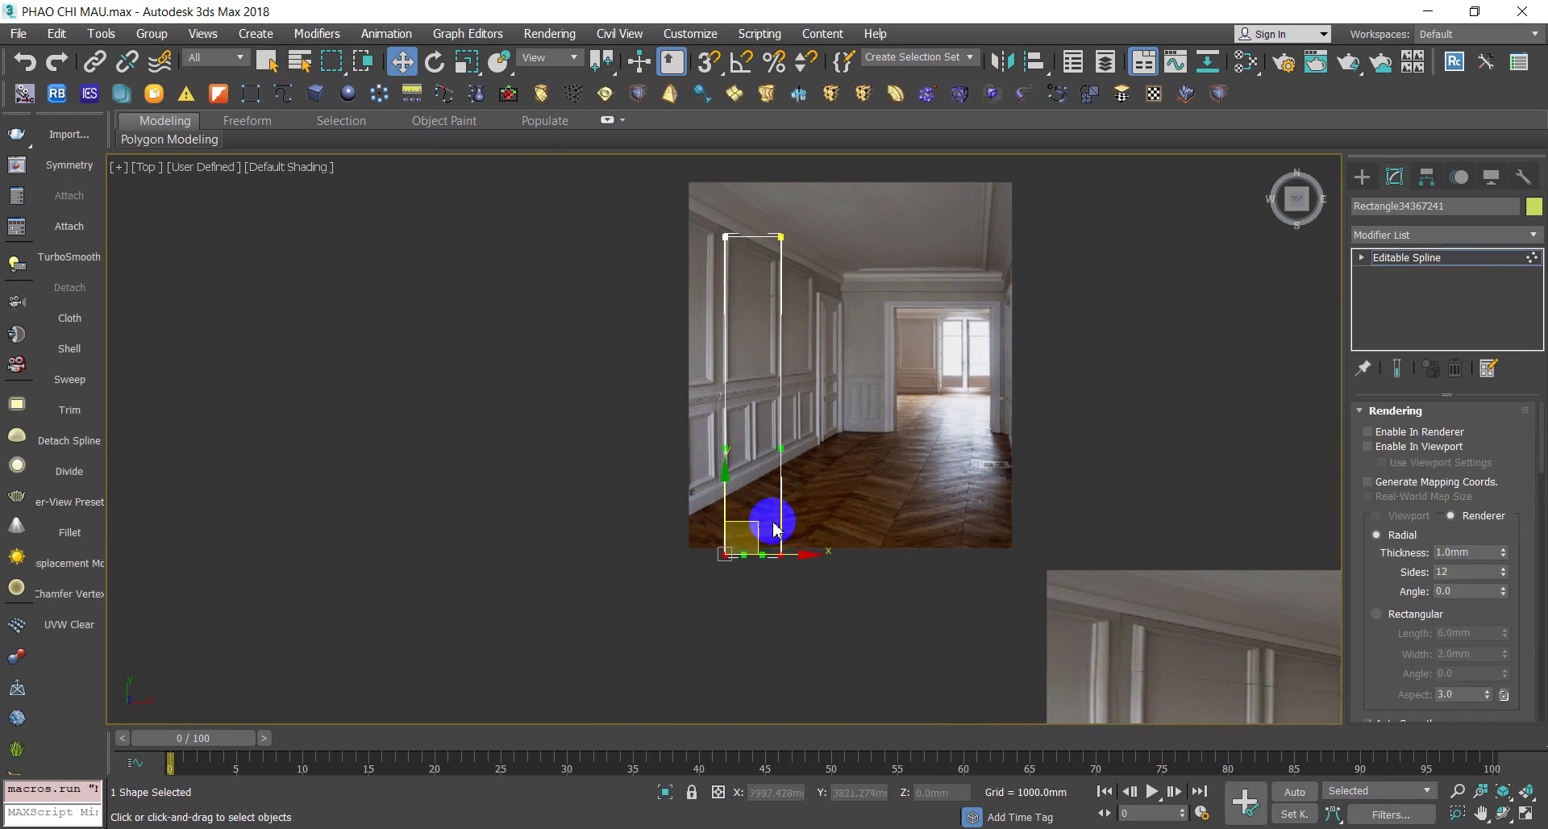
left_click_drag(729, 489, 737, 329)
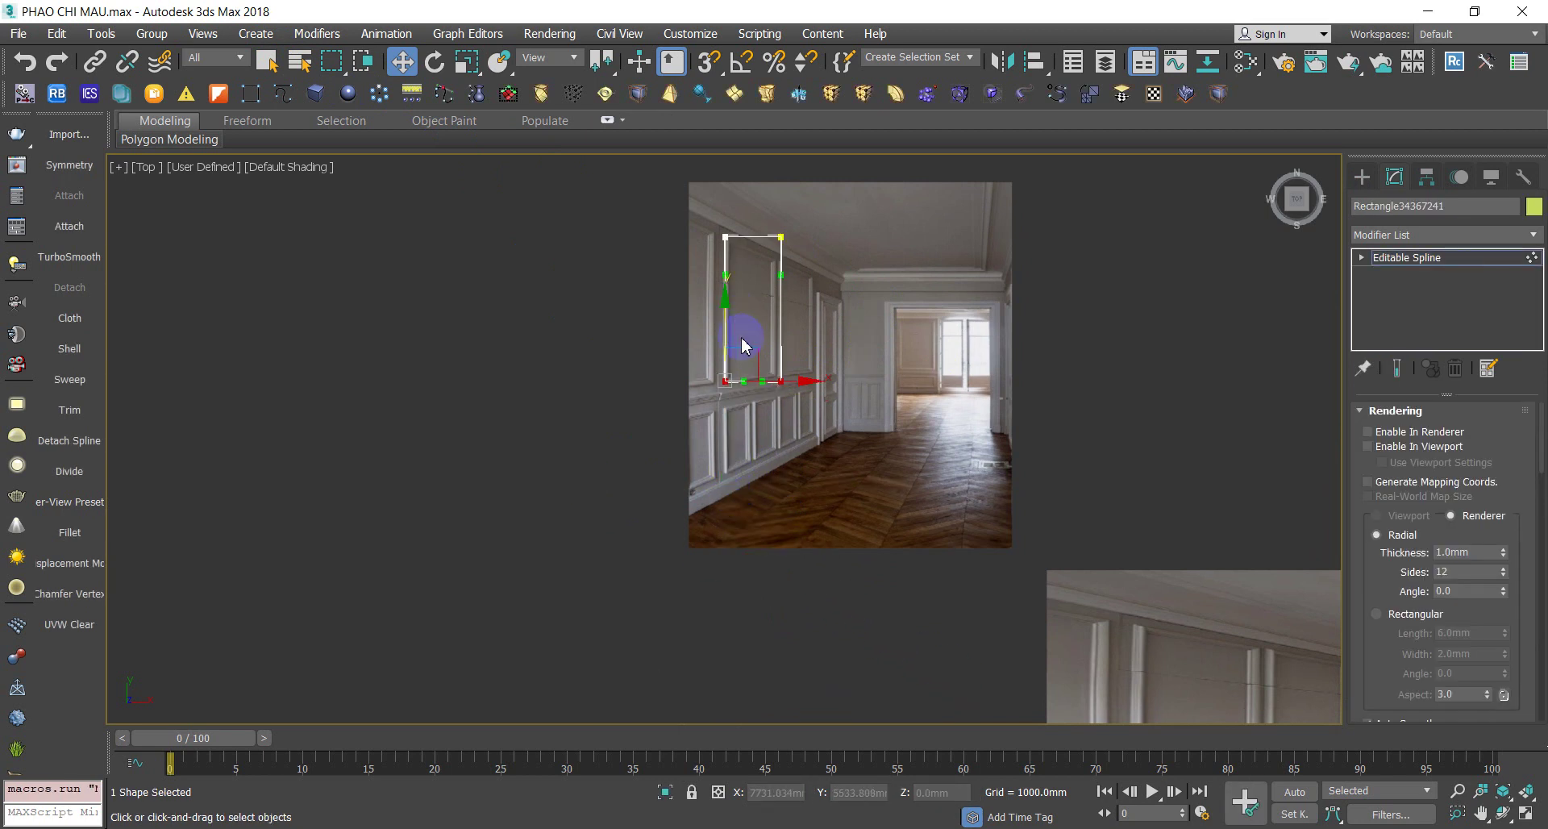
scroll(746, 351, "up", 3)
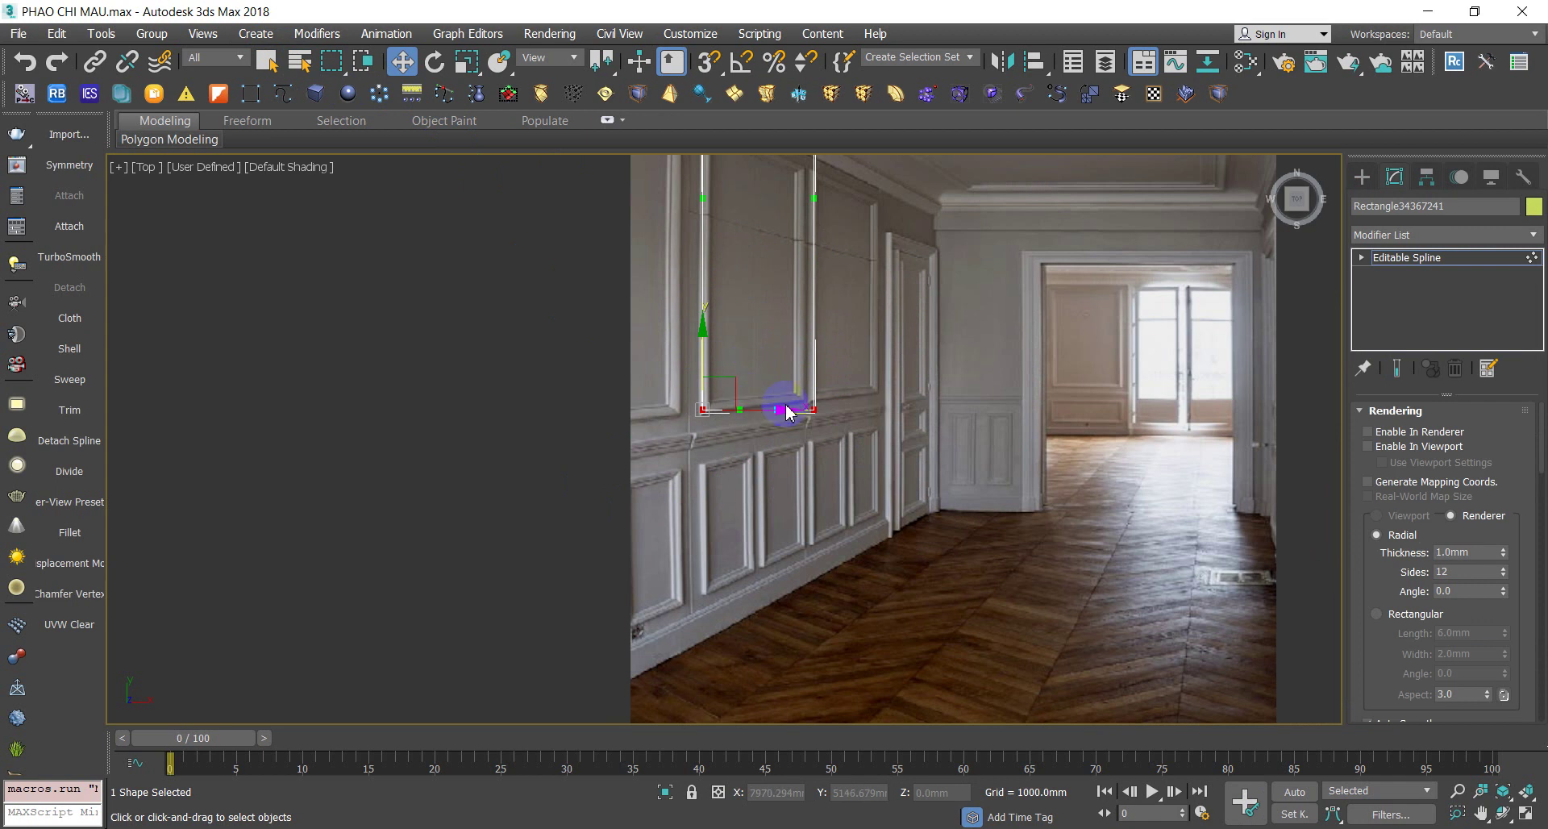
scroll(786, 411, "down", 3)
Shift-copy the rectangle below and adjust the copy's bottom vertices to the lower panel
key("1")
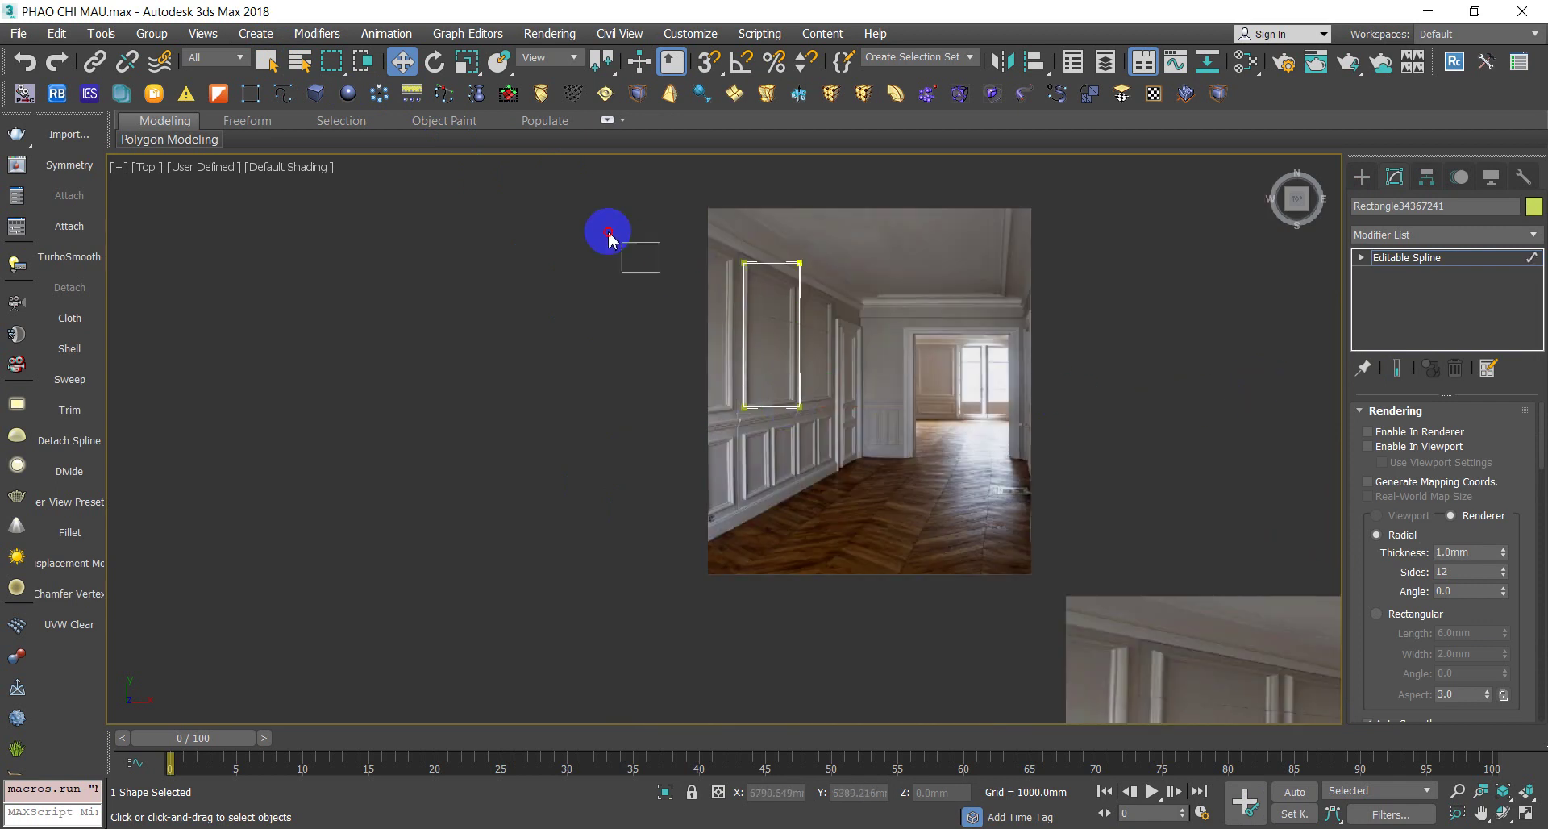
left_click_drag(619, 242, 853, 474)
left_click_drag(773, 277, 784, 437, "shift")
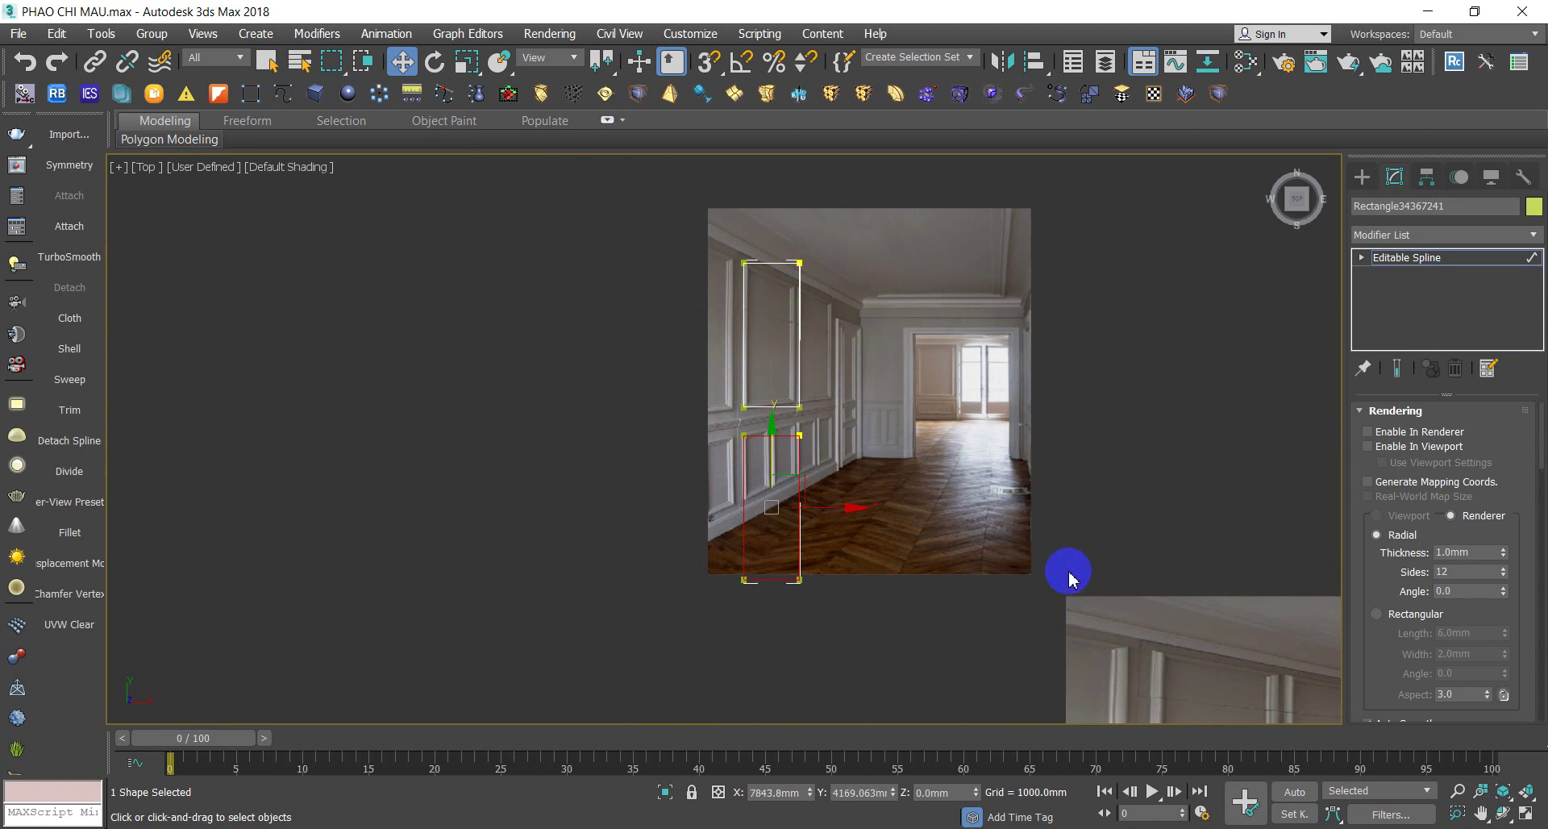
key("1")
left_click_drag(723, 553, 879, 637)
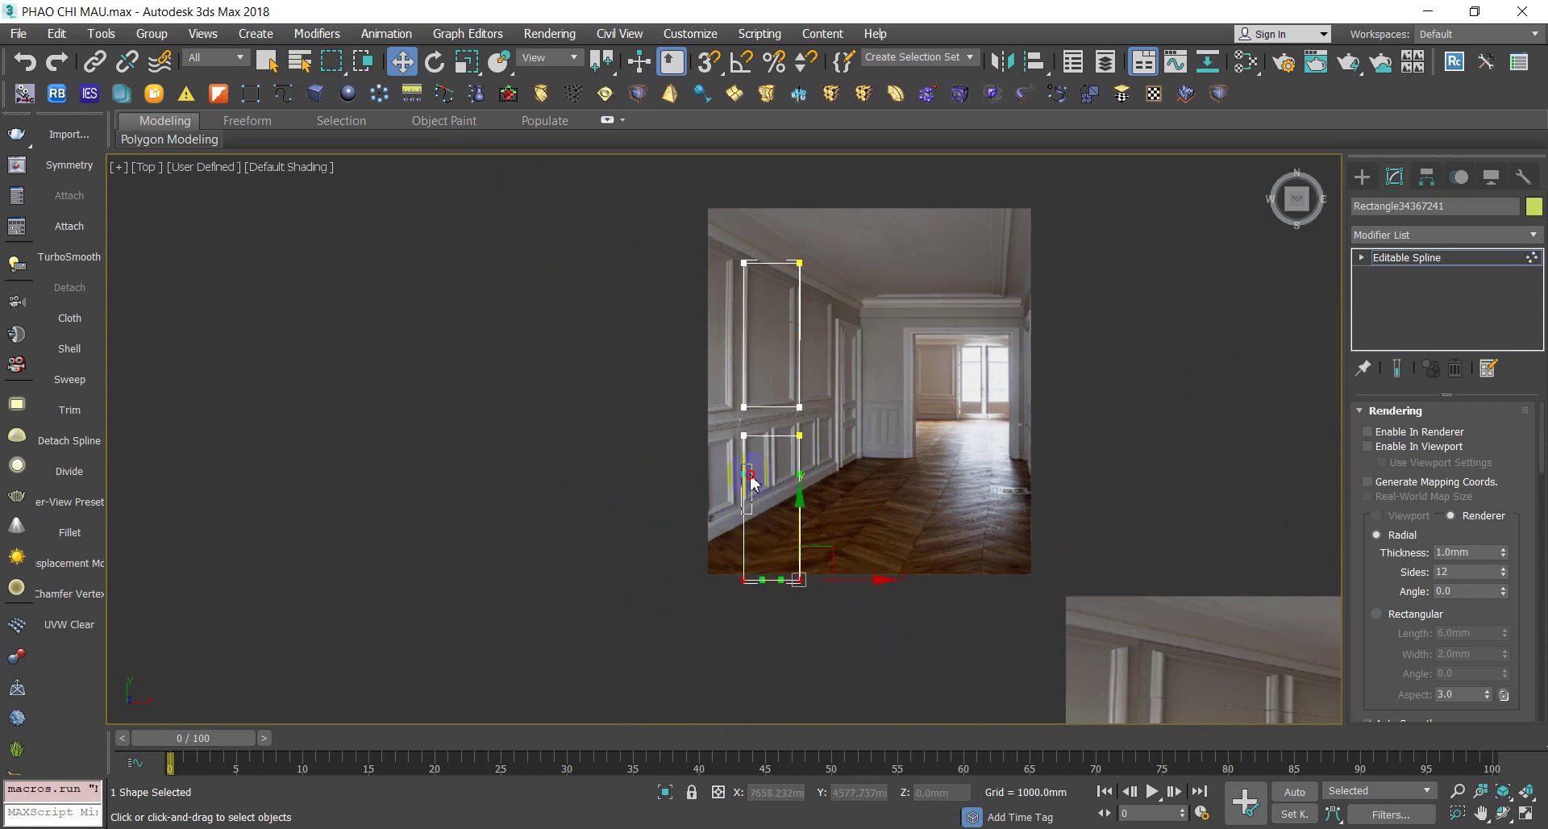
left_click_drag(642, 570, 965, 679)
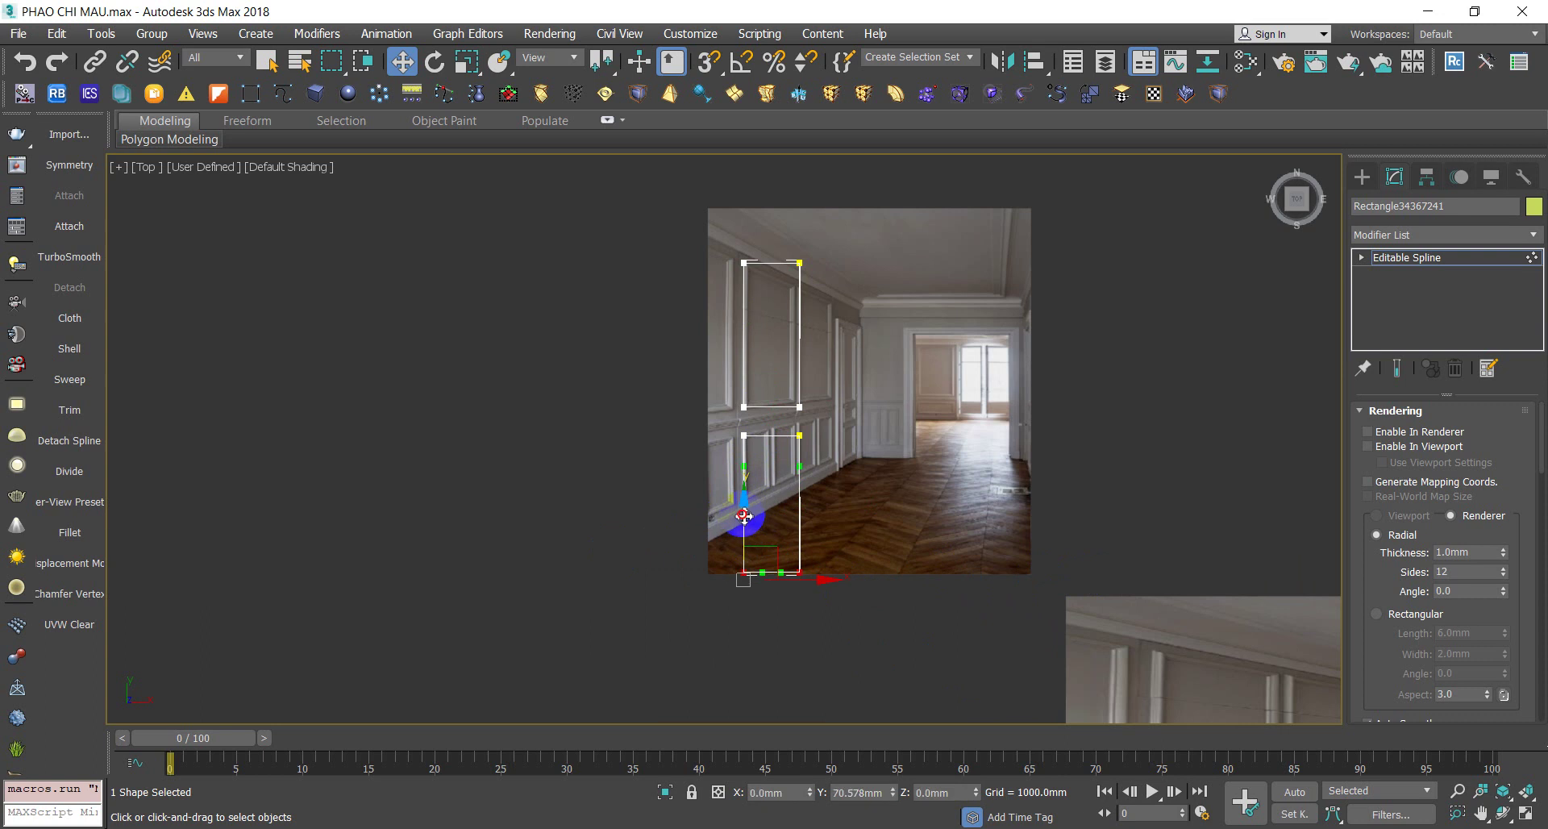
scroll(758, 451, "up", 4)
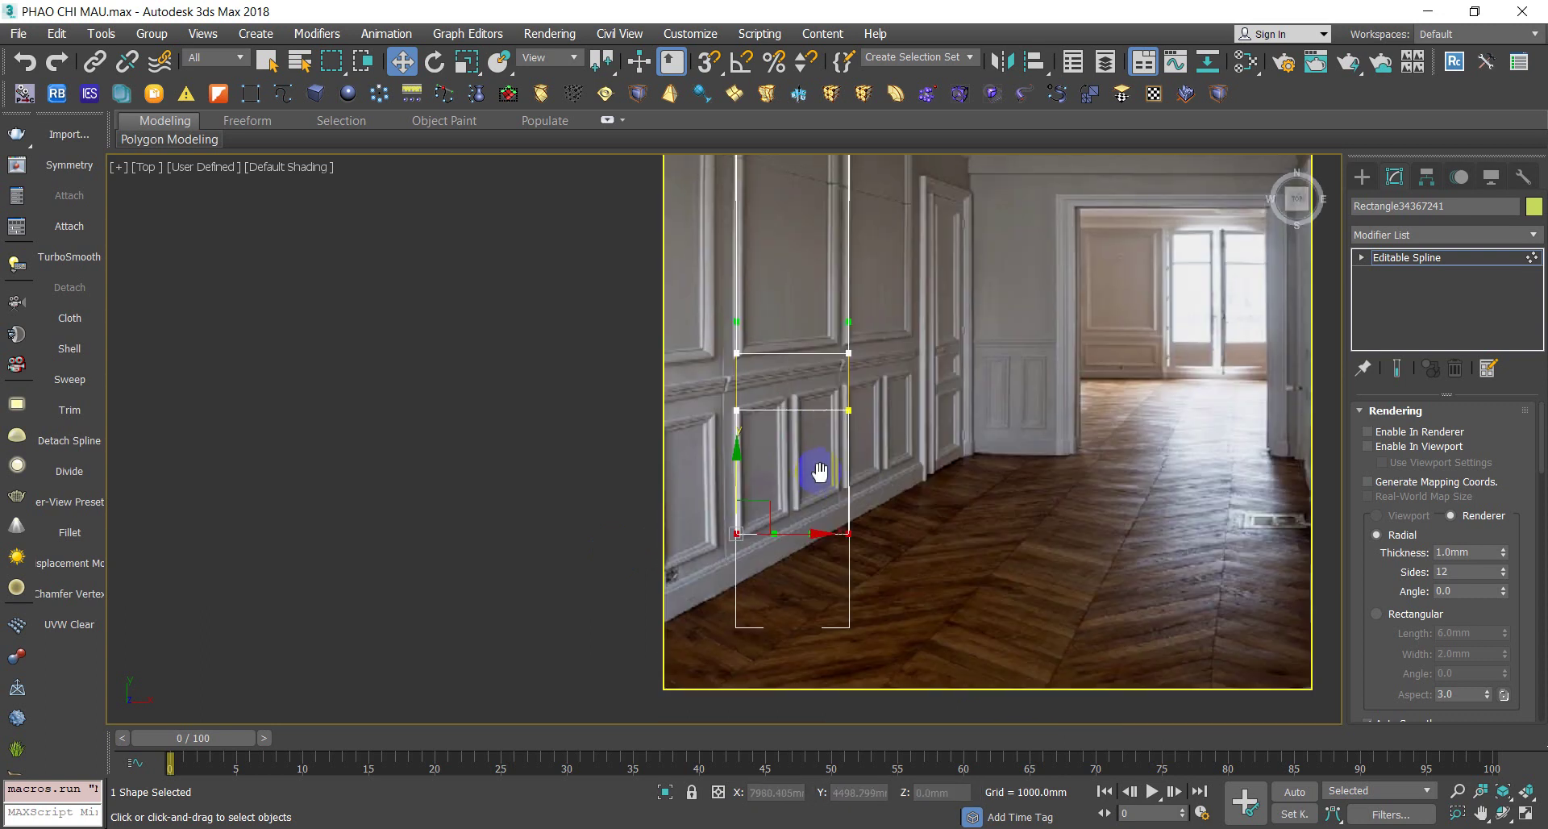
middle_click_drag(817, 475, 817, 579)
left_click(844, 698)
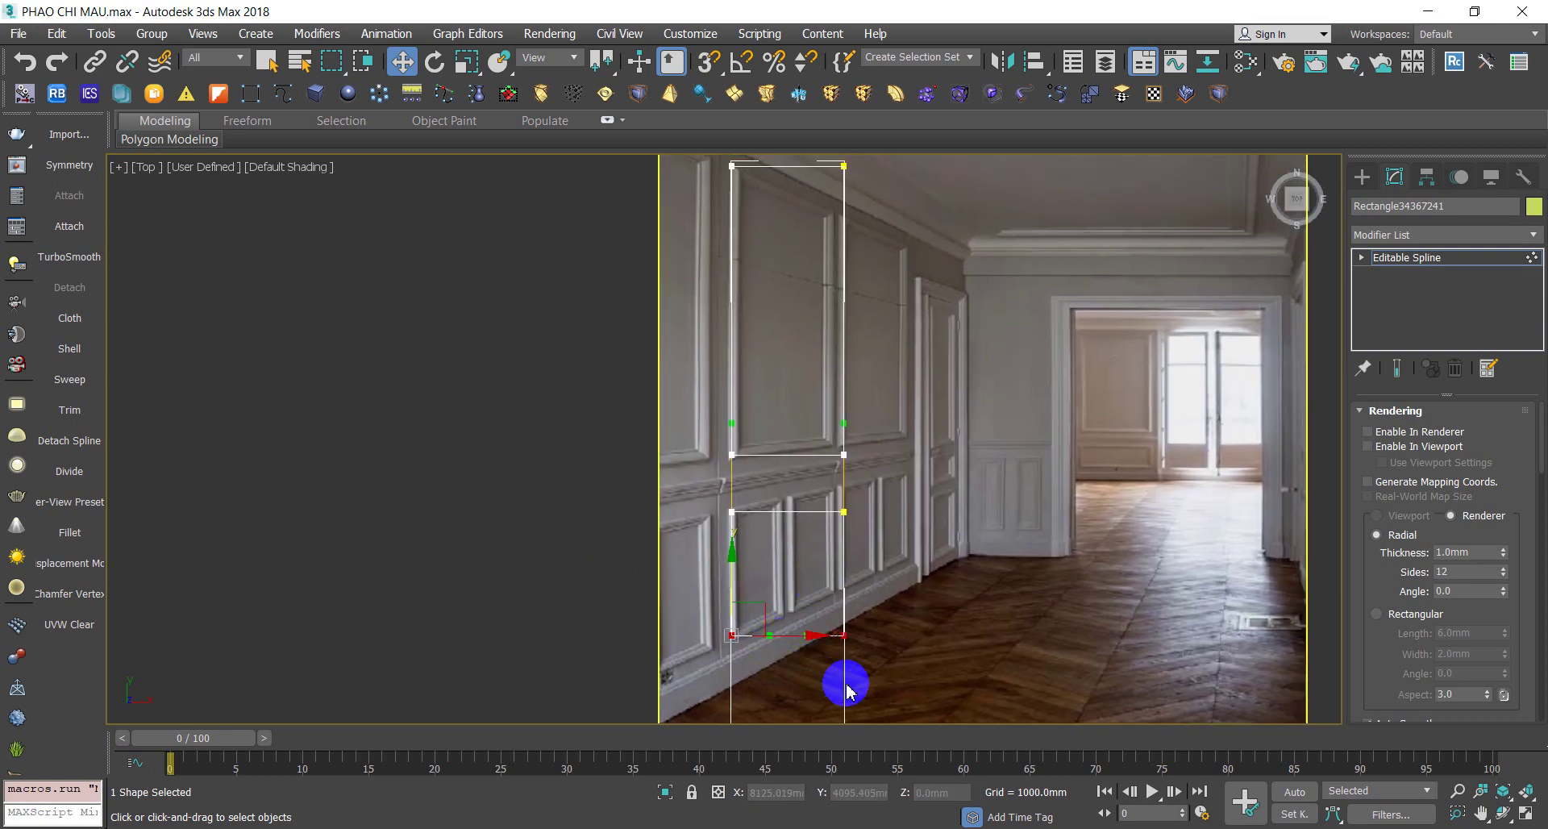
scroll(846, 689, "down", 3)
Clone the panel rectangles to the right as a second column and hide the background photo
left_click(583, 478)
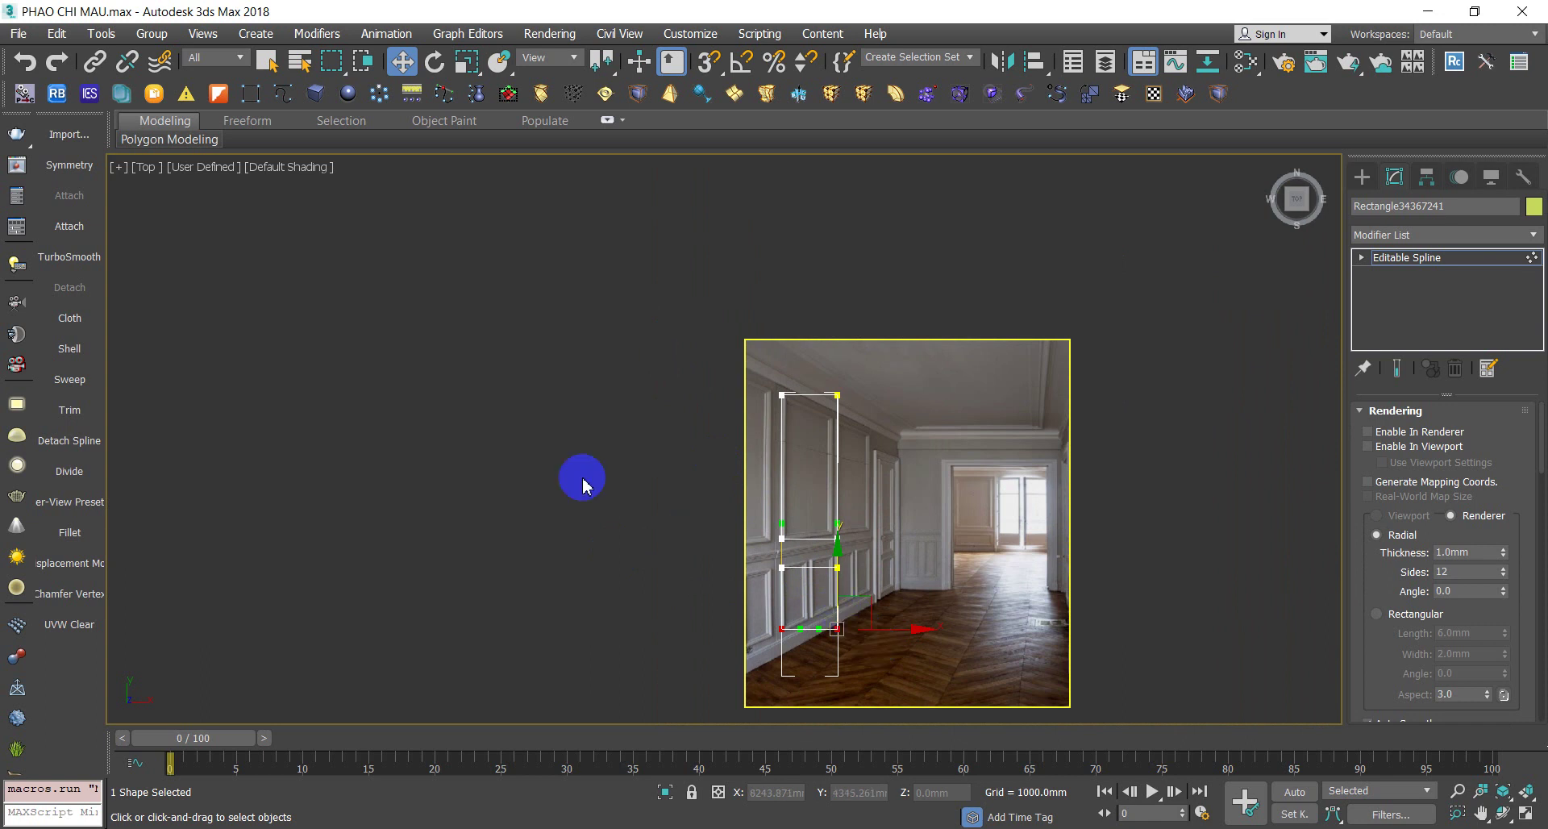
left_click_drag(917, 673, 588, 351)
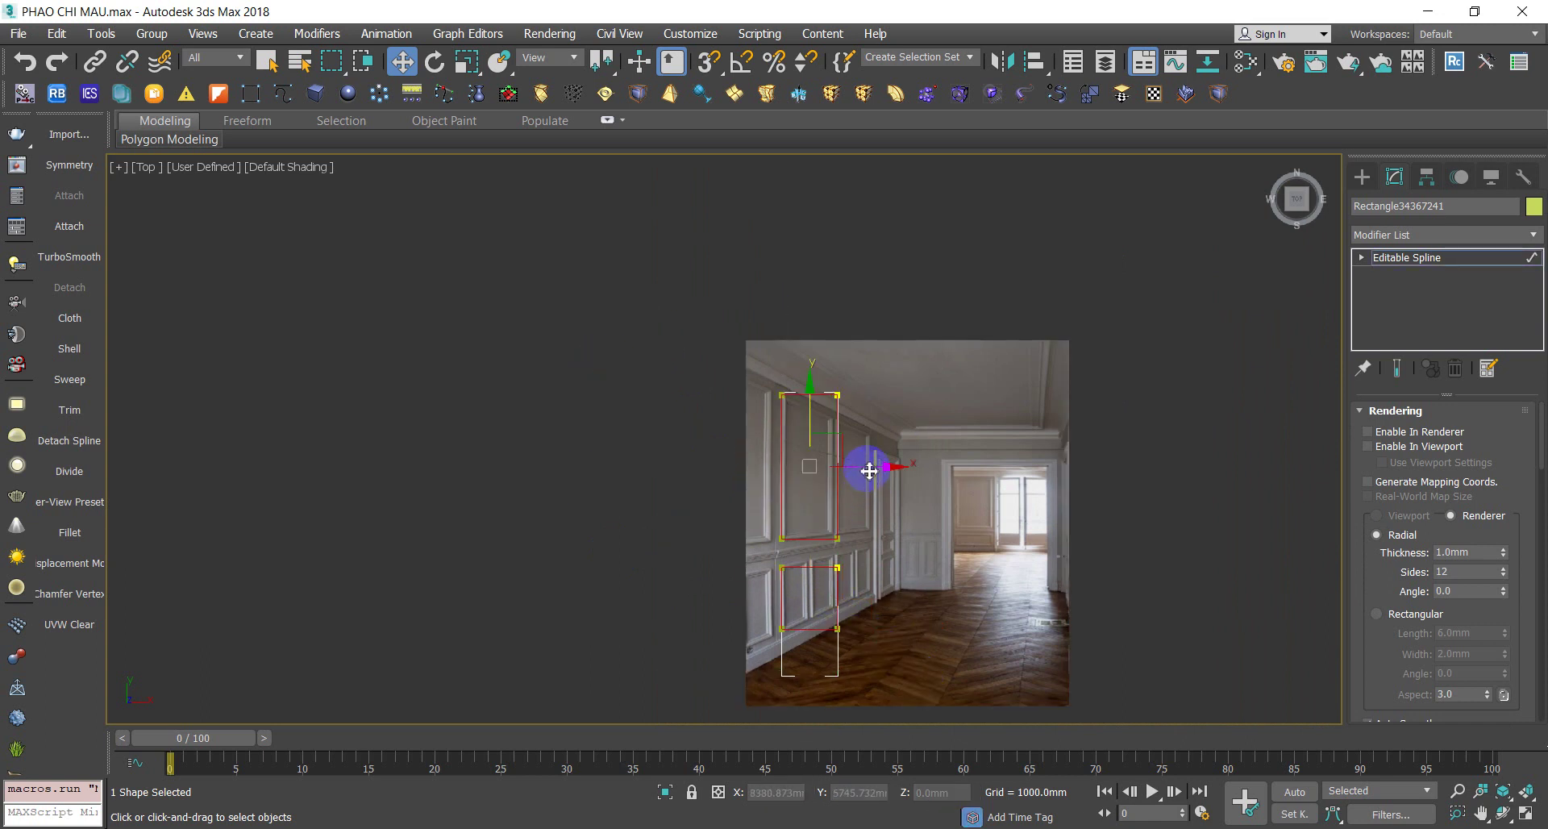
left_click_drag(871, 467, 938, 475, "shift")
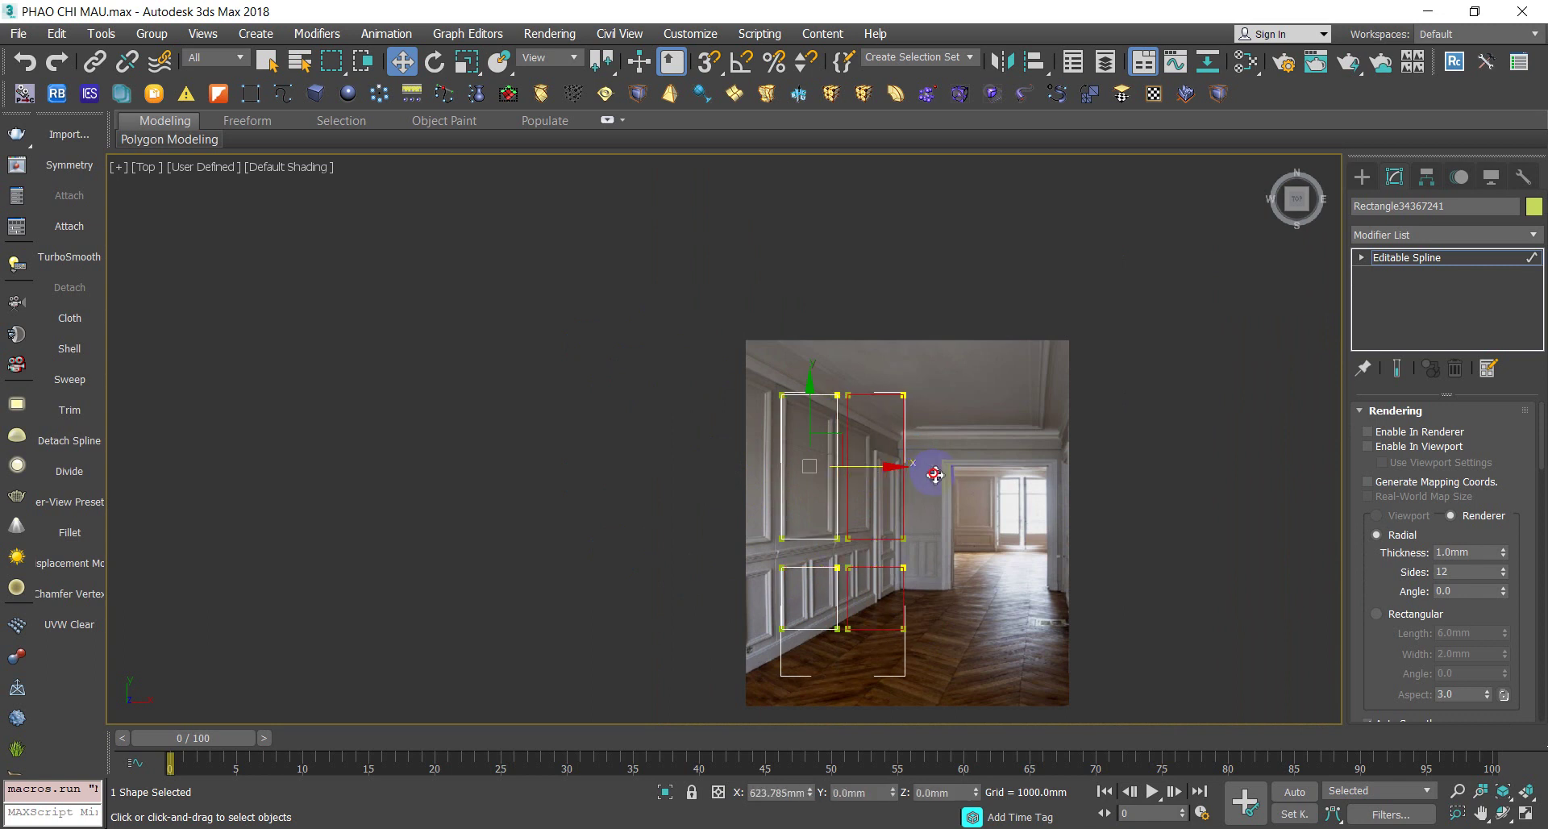
left_click_drag(934, 475, 934, 475, "shift")
scroll(871, 522, "up", 3)
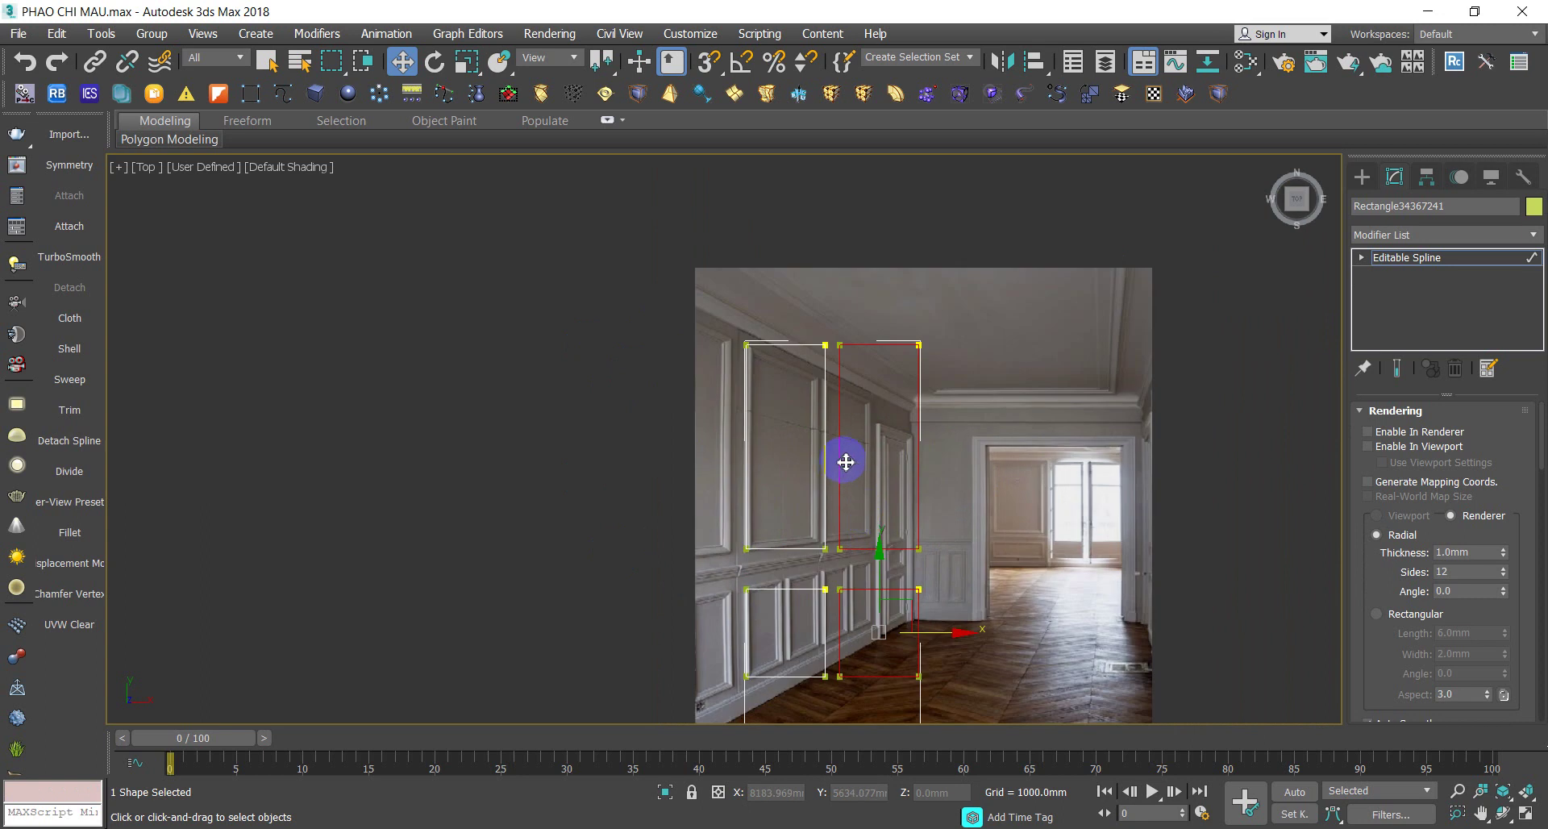
scroll(844, 458, "up", 3)
mouse_move(837, 379)
middle_mouse_down()
mouse_move(856, 387)
mouse_move(863, 320)
middle_mouse_up()
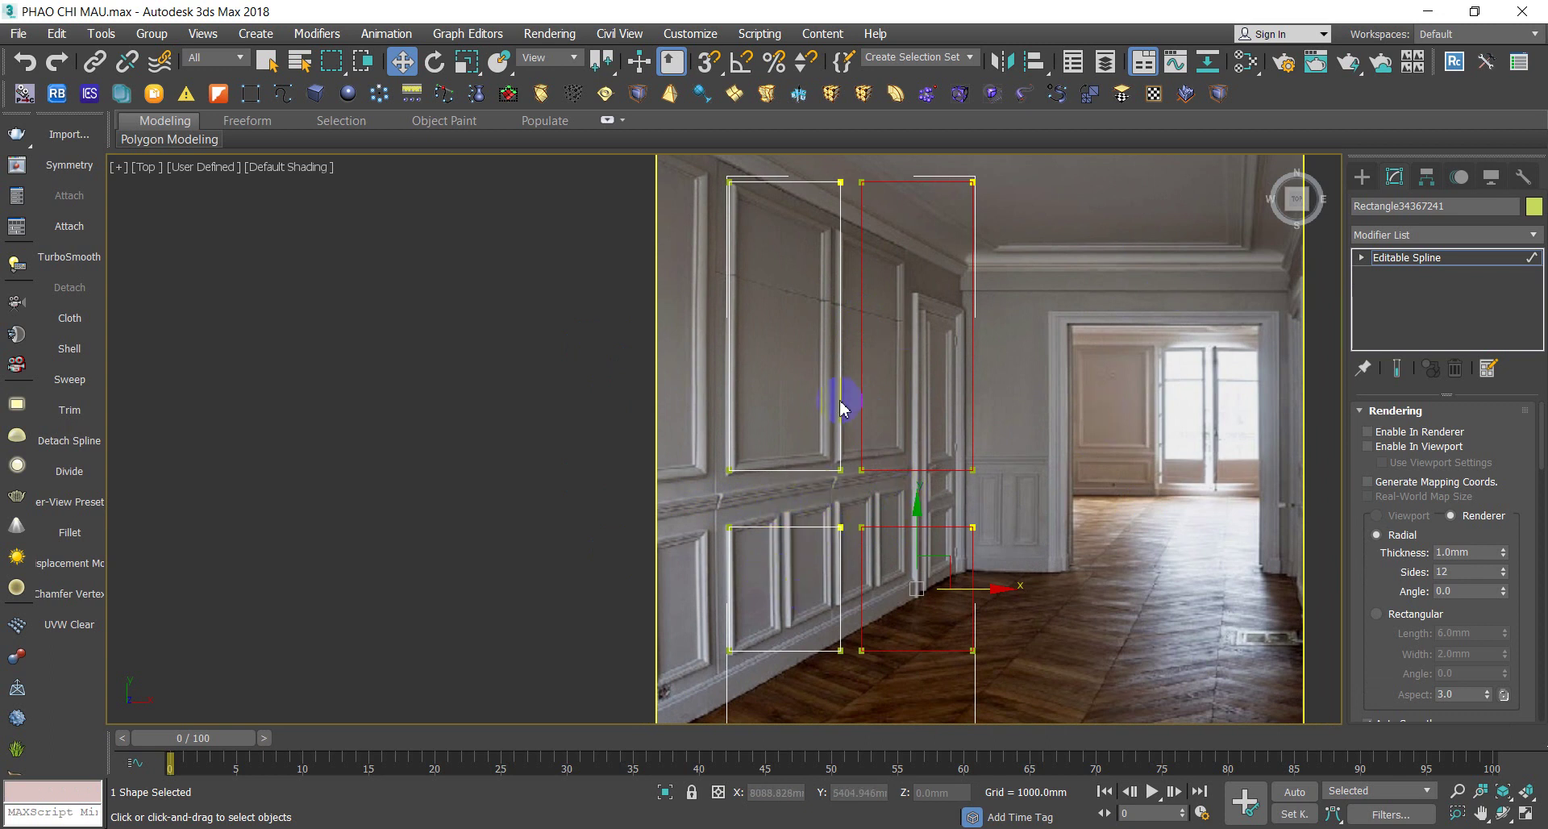
key("ctrl+b")
With snapping on, draw a short vertical helper line at the frame's lower-left corner
left_click(1362, 177)
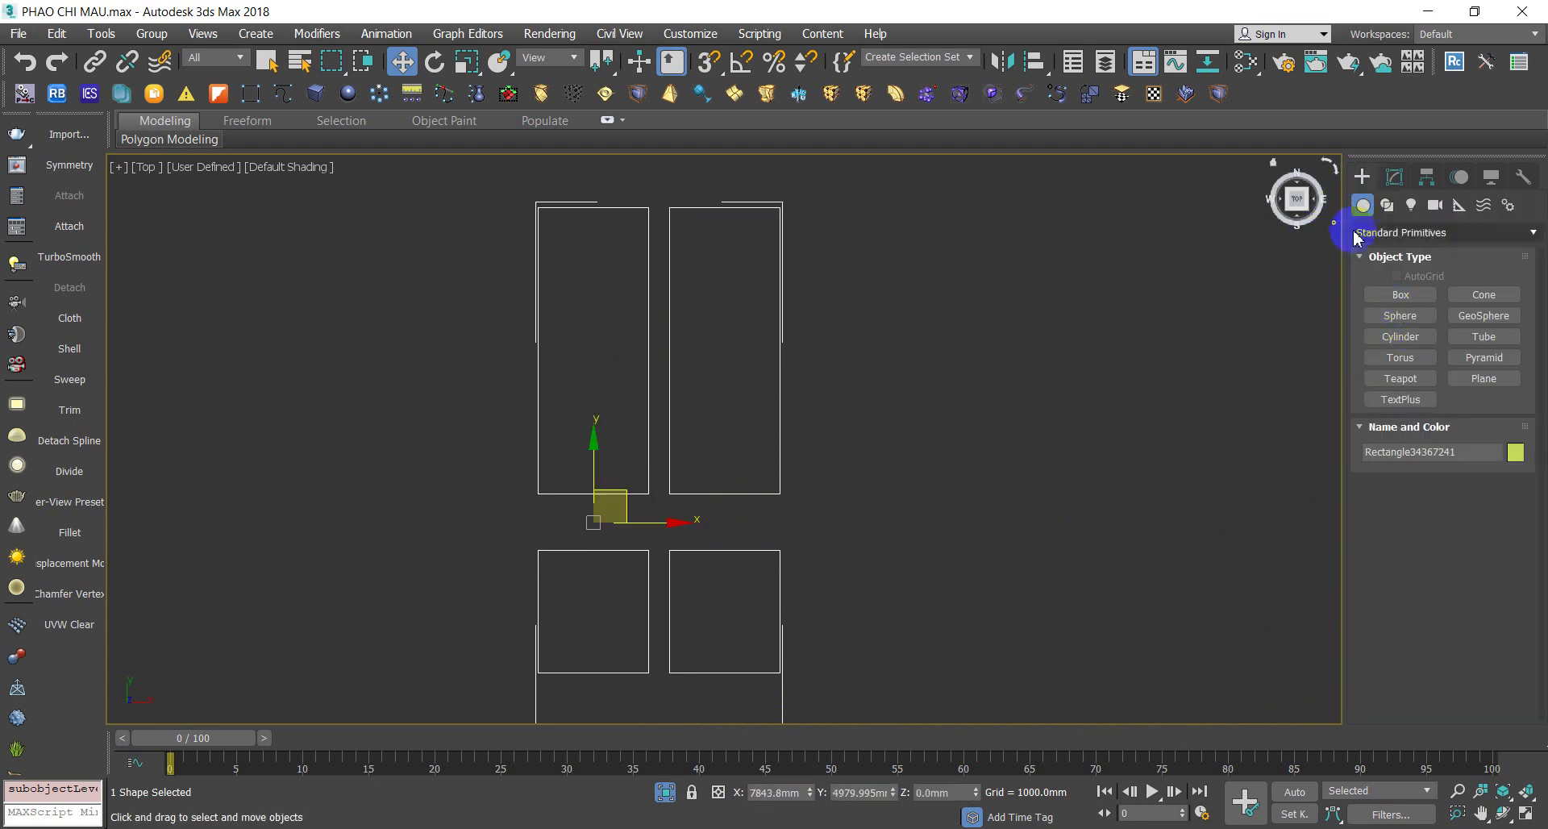
left_click(1385, 207)
left_click(1399, 311)
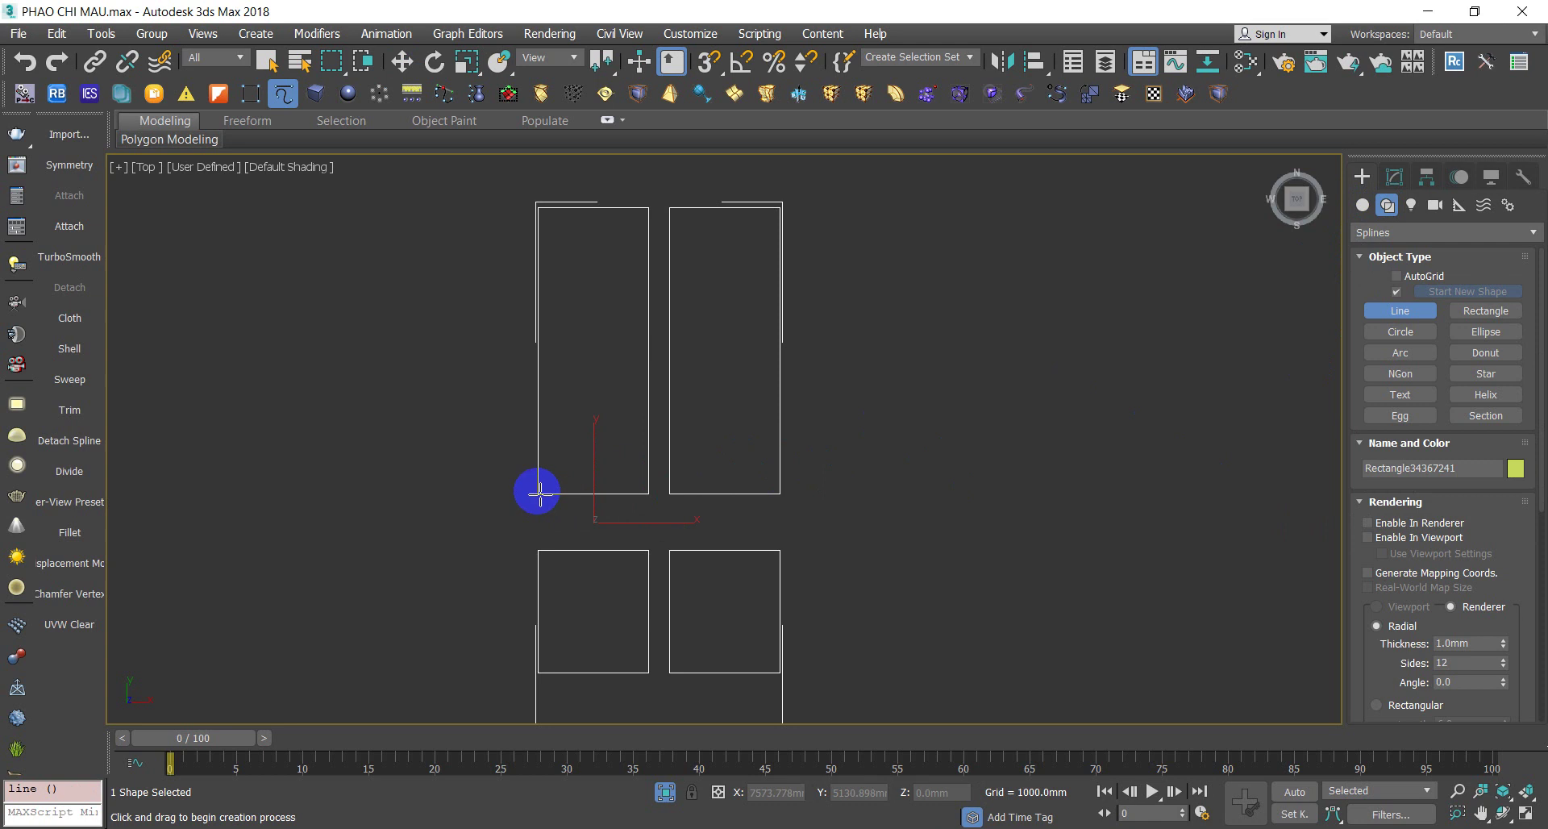
key("s")
left_click(542, 496)
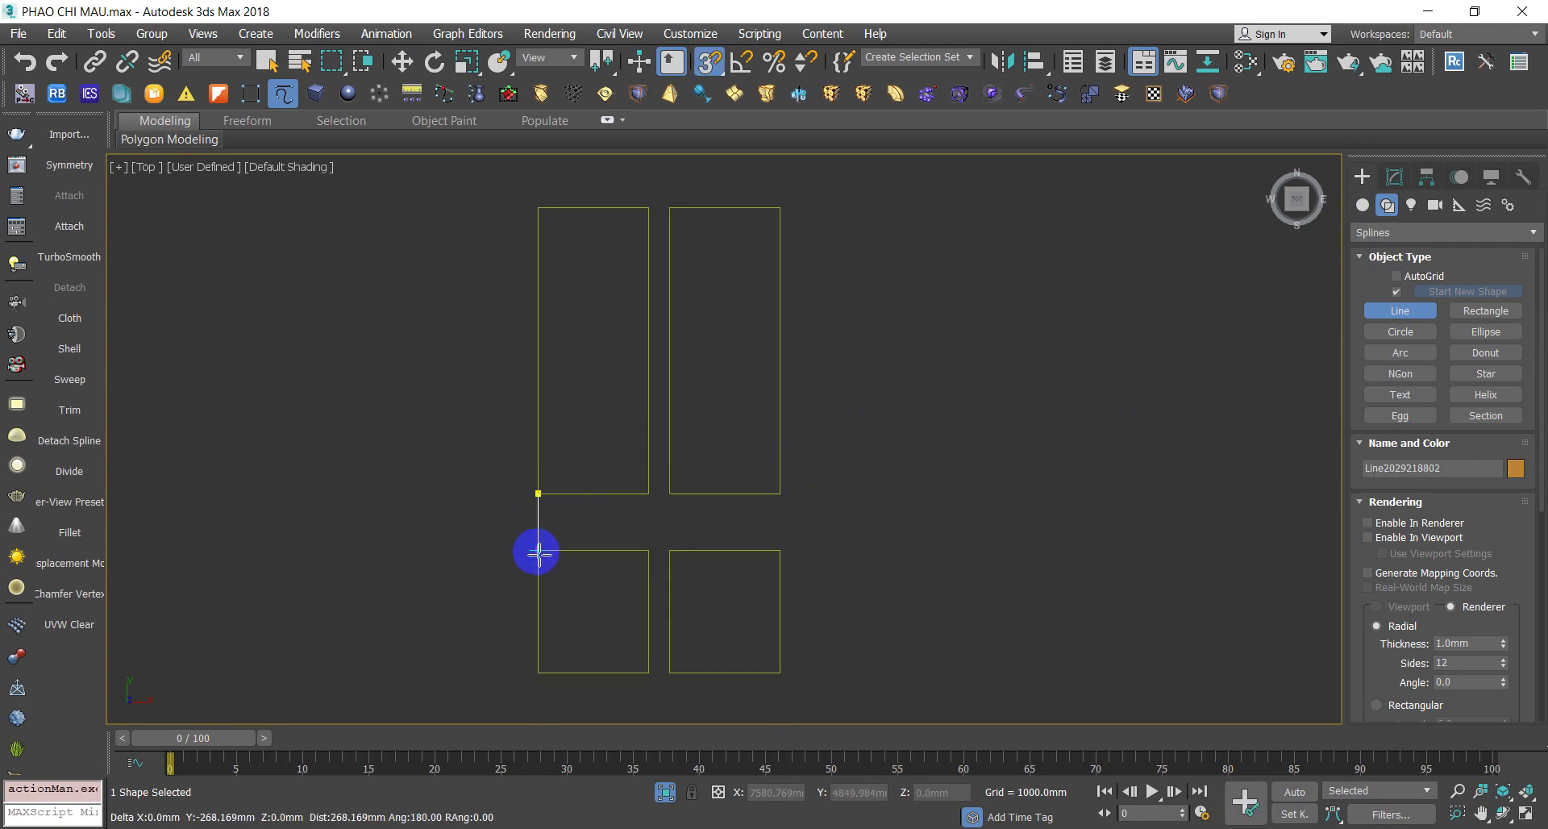
right_click(884, 568)
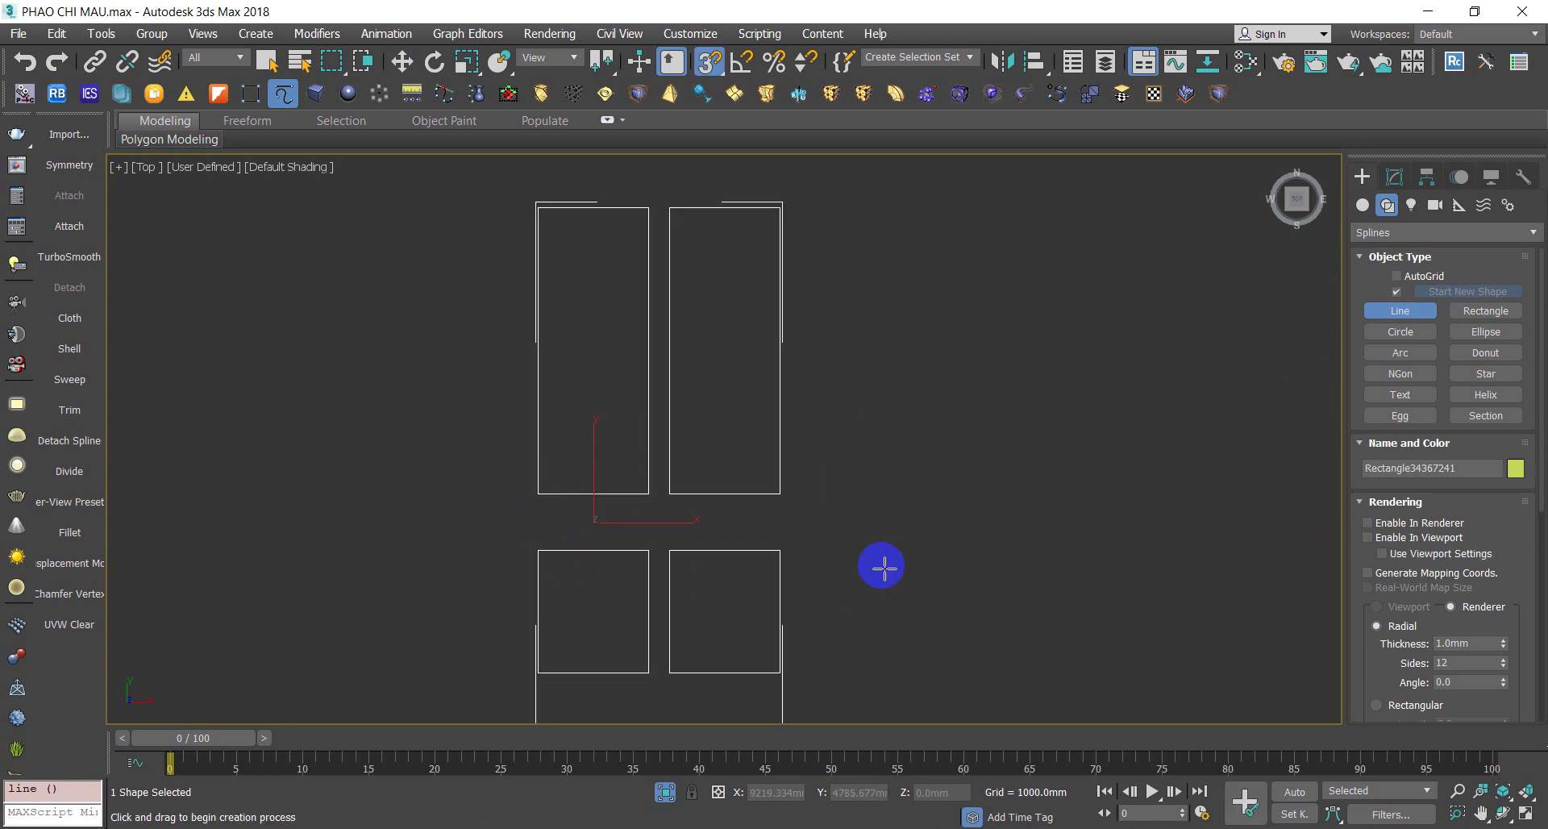
left_click(538, 493)
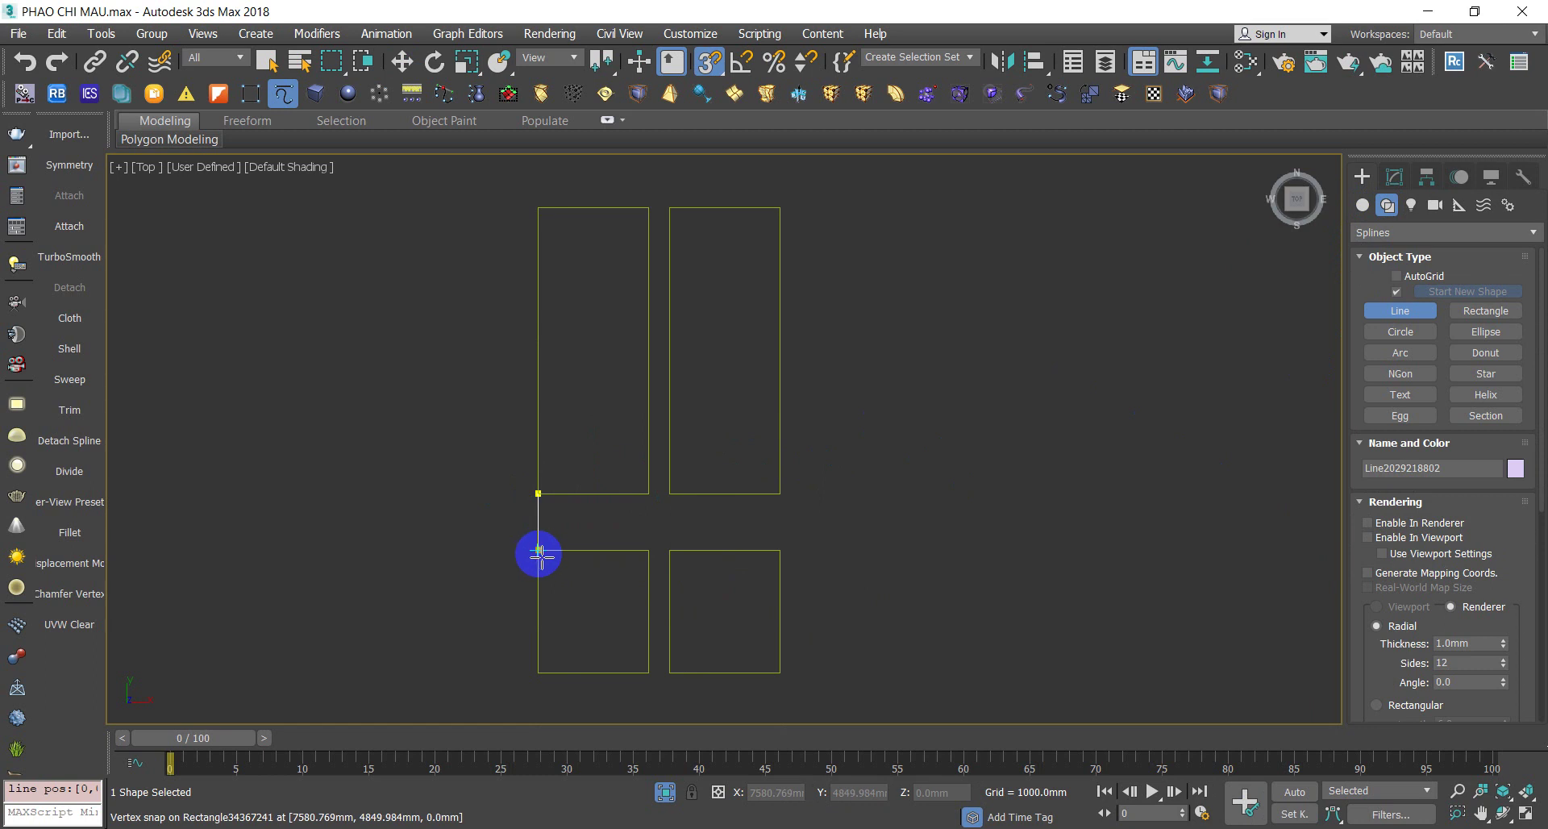
left_click(538, 551)
right_click(543, 525)
Enable midpoint snapping and draw a horizontal rail line from the helper's midpoint across the frames
right_click(703, 73)
left_click(663, 387)
left_click(827, 387)
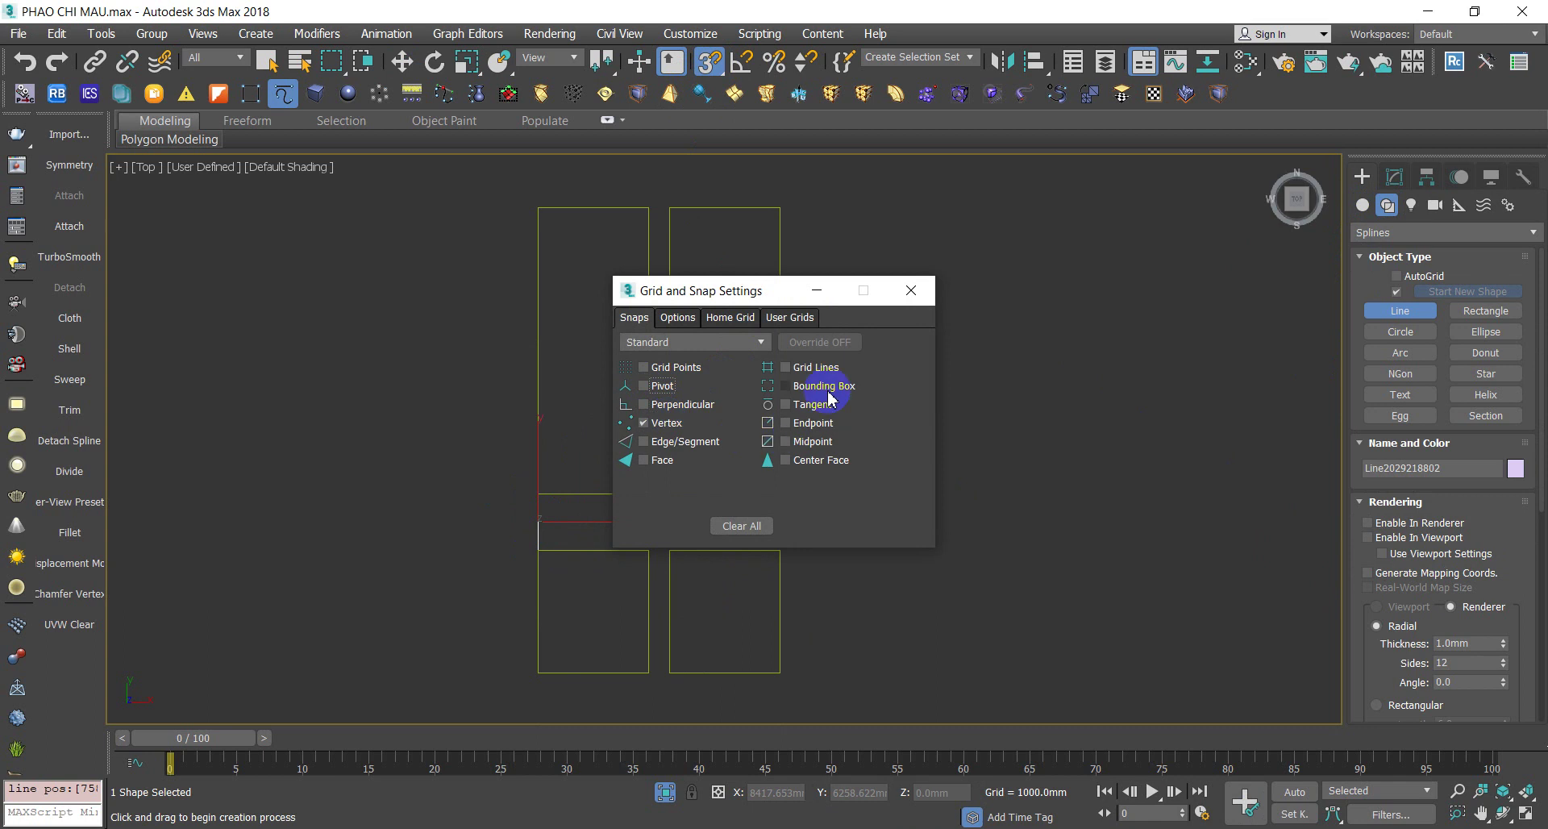
left_click(911, 291)
left_click(539, 522)
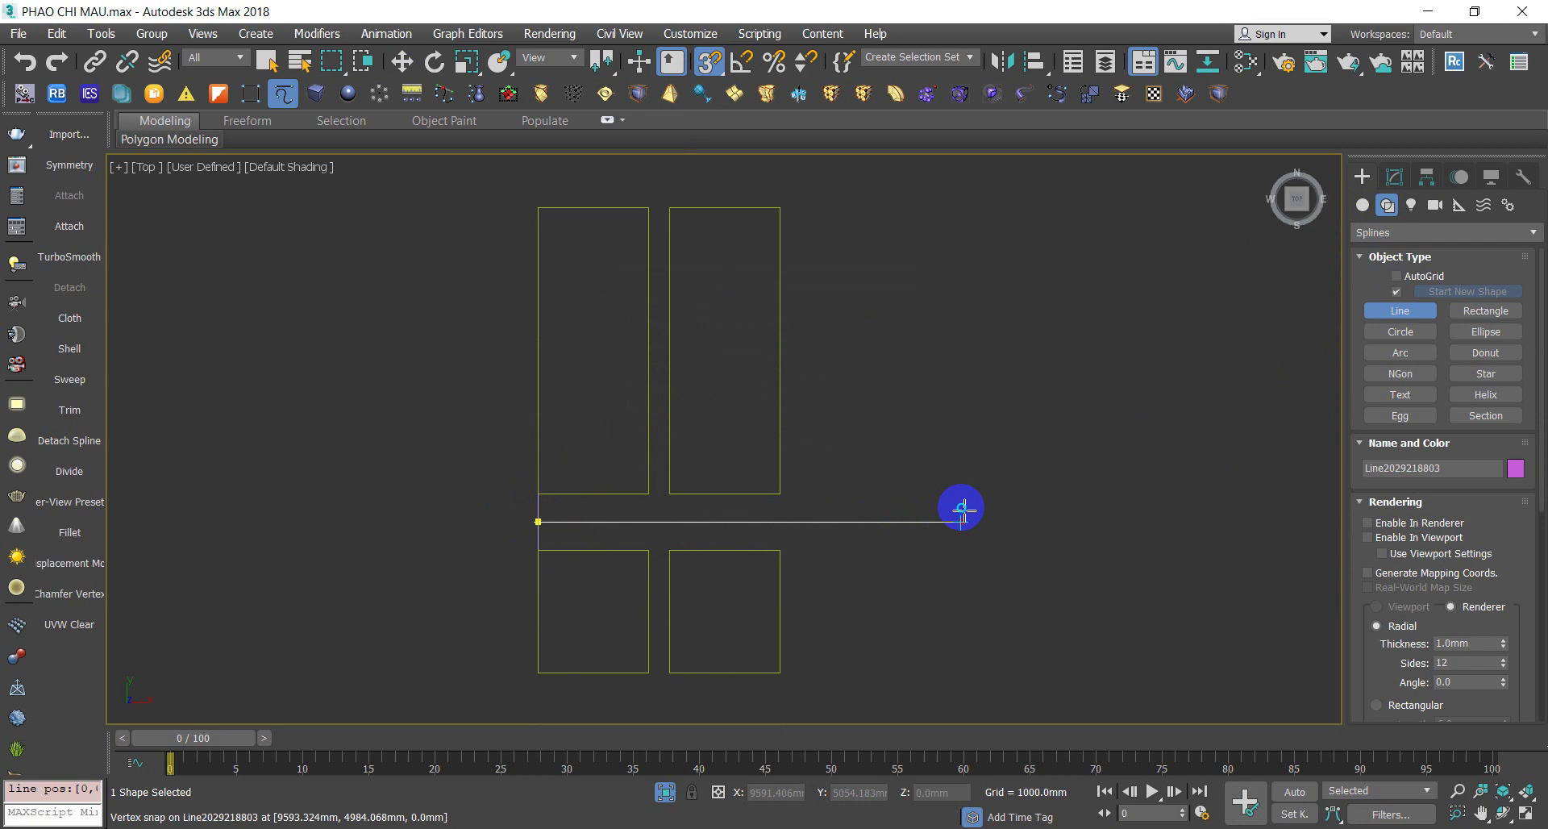
left_click(963, 509)
right_click(992, 576)
Delete the helper line and clone the rail above and below the panel rows
key("w")
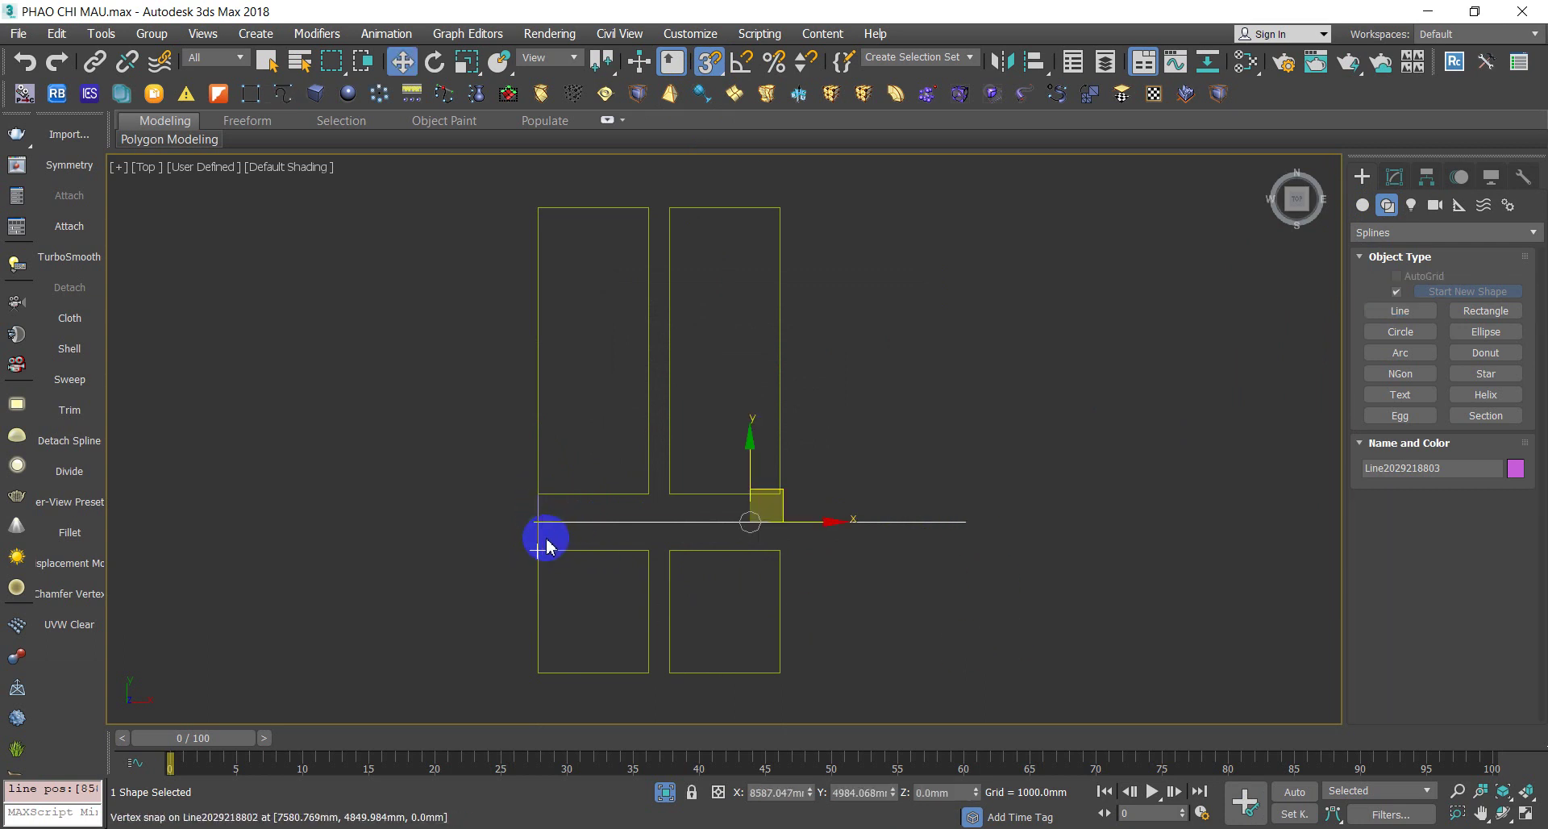
scroll(546, 546, "up", 3)
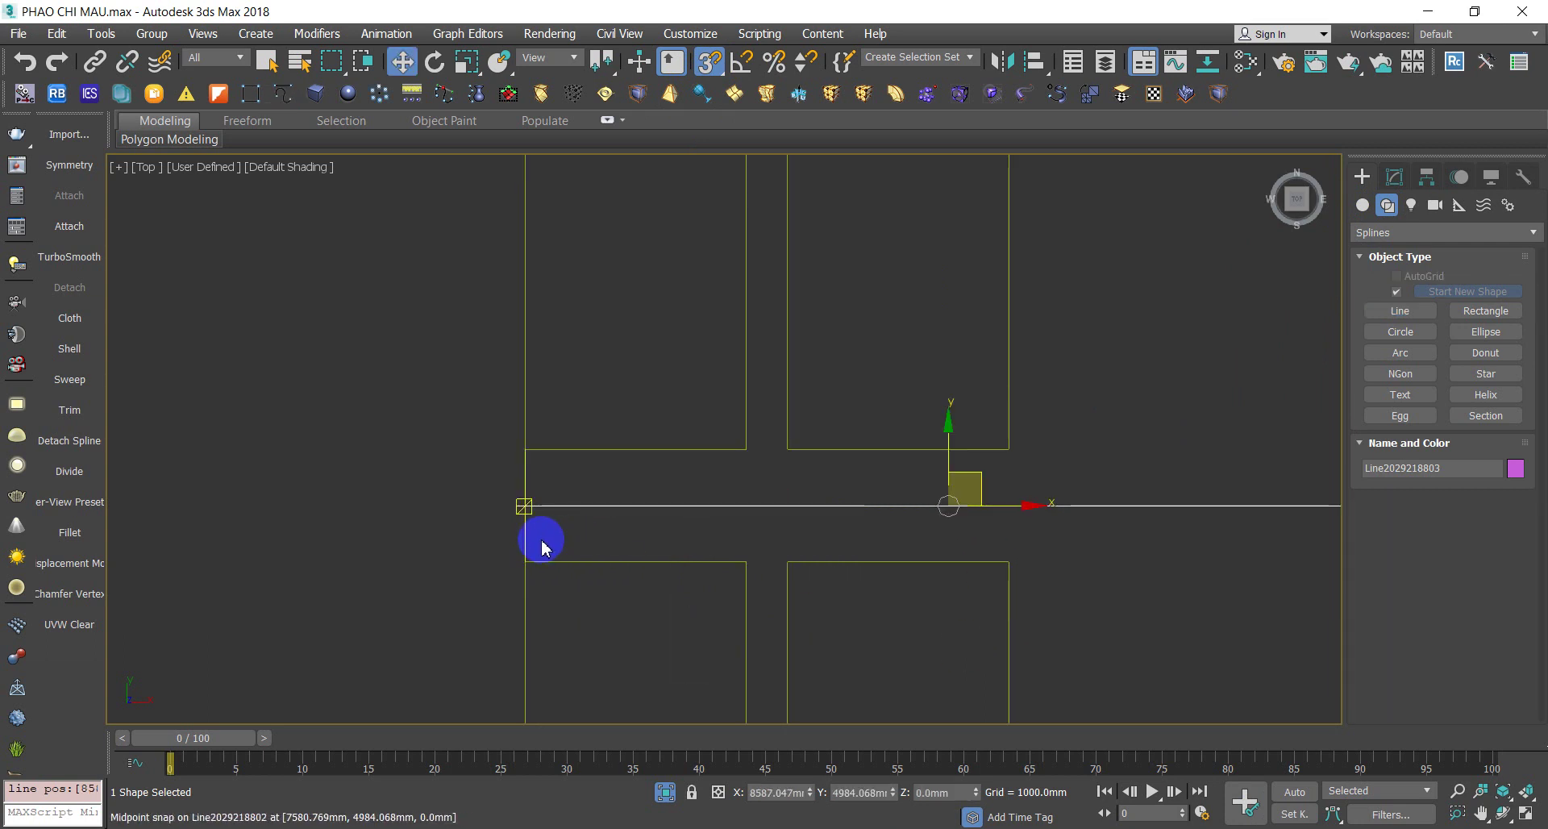
left_click(464, 542)
key("Delete")
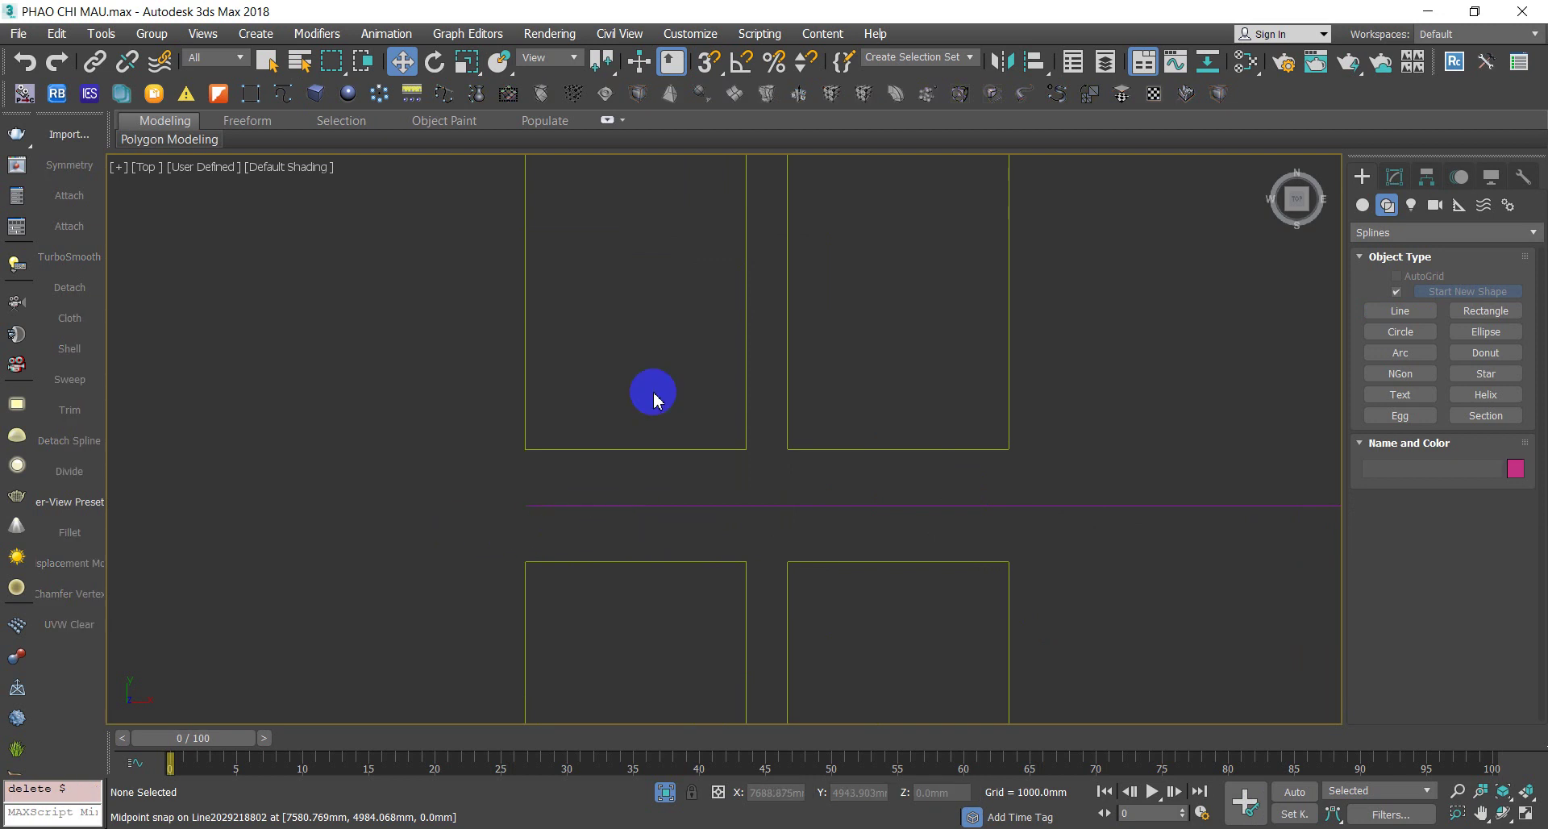
scroll(774, 484, "down", 4)
left_click(844, 499)
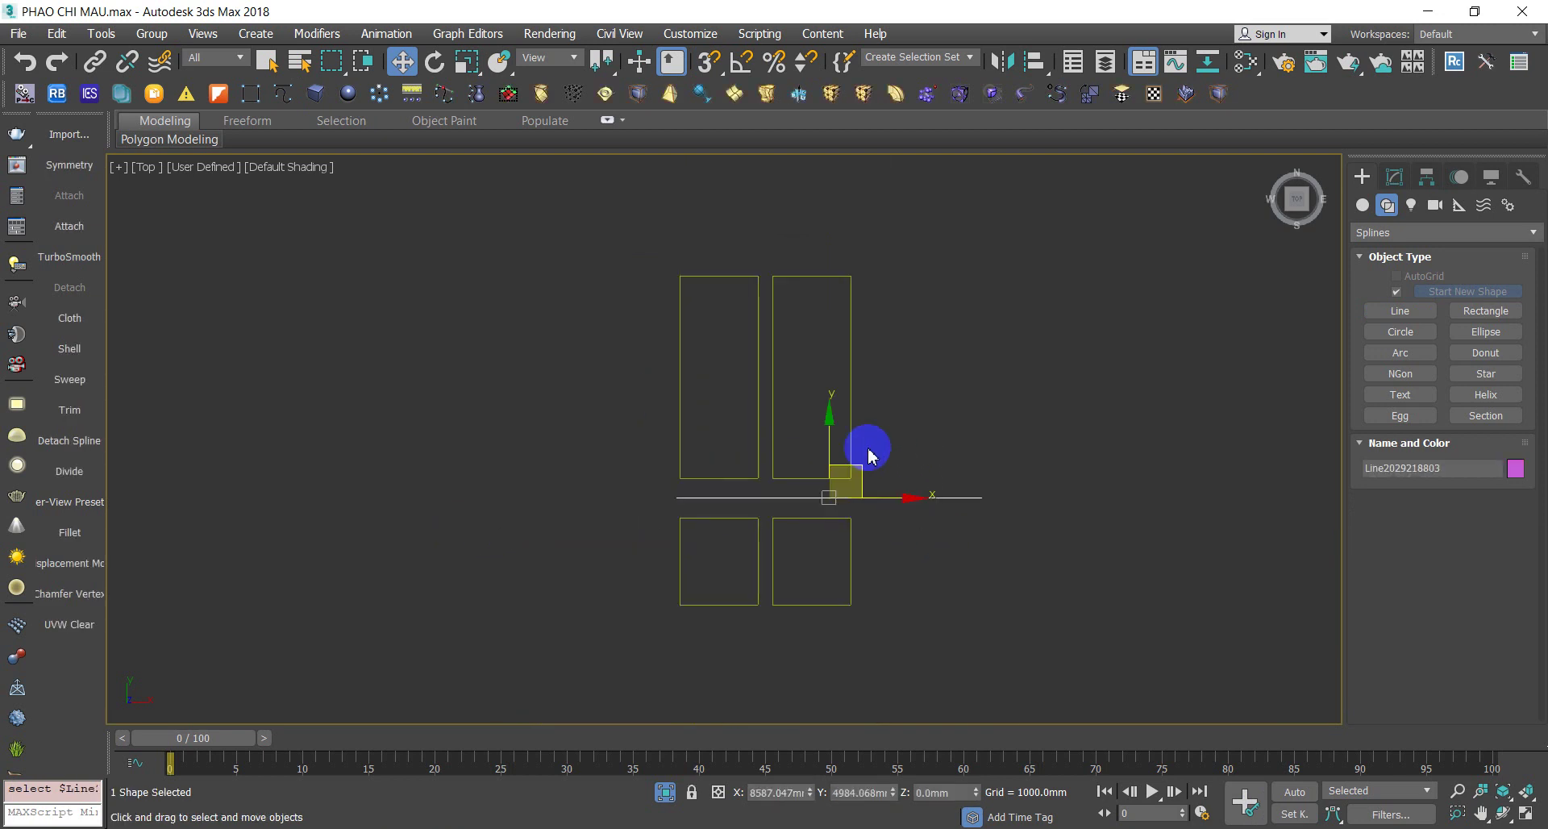
mouse_move(834, 428)
left_mouse_down("shift")
mouse_move(822, 591)
mouse_move(845, 198)
left_mouse_up("shift")
left_click(777, 509)
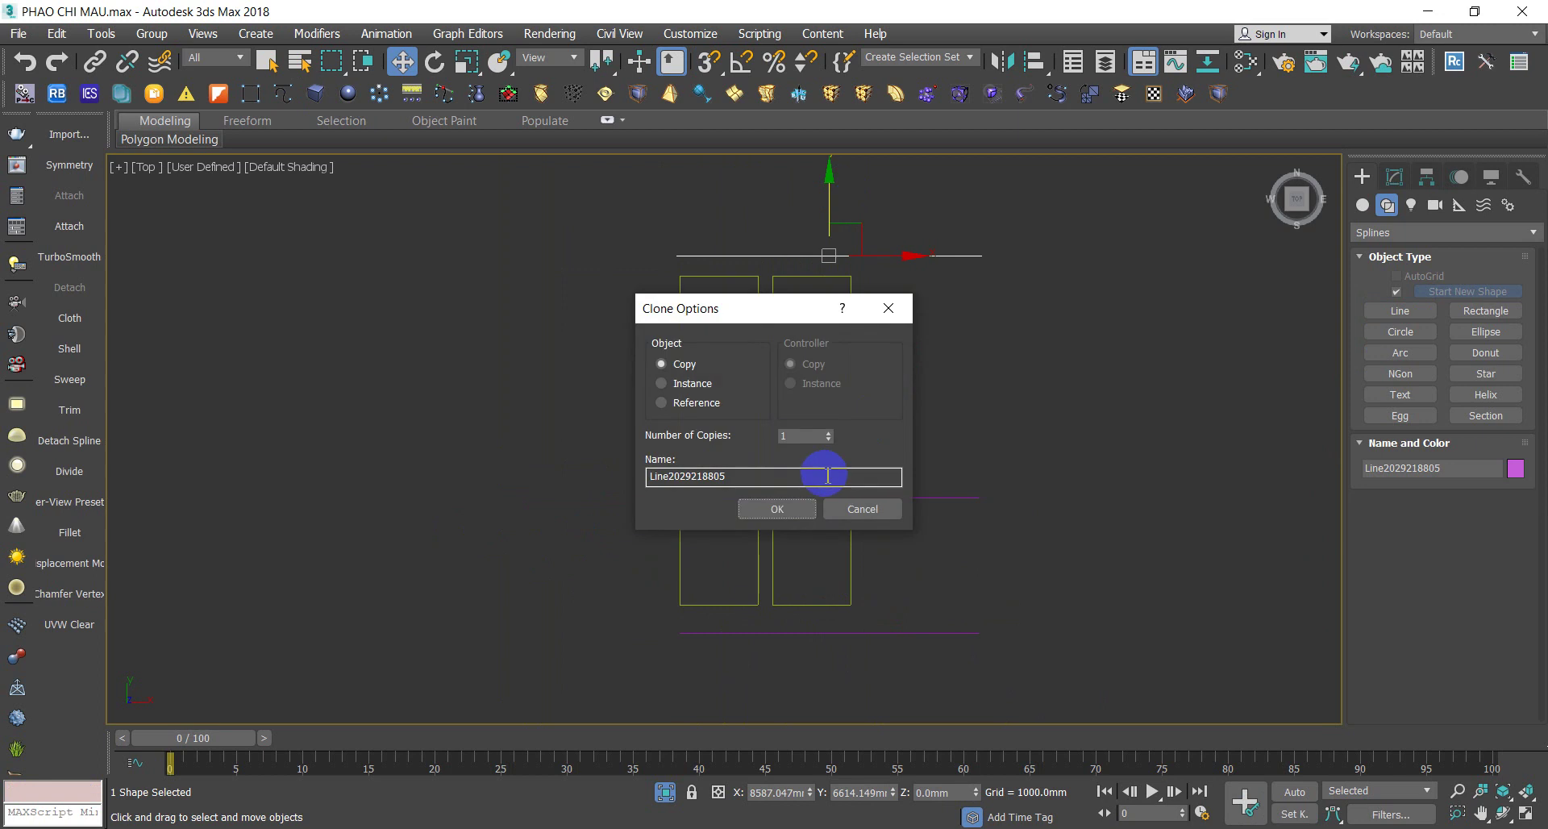
left_click(777, 508)
left_click(1140, 592)
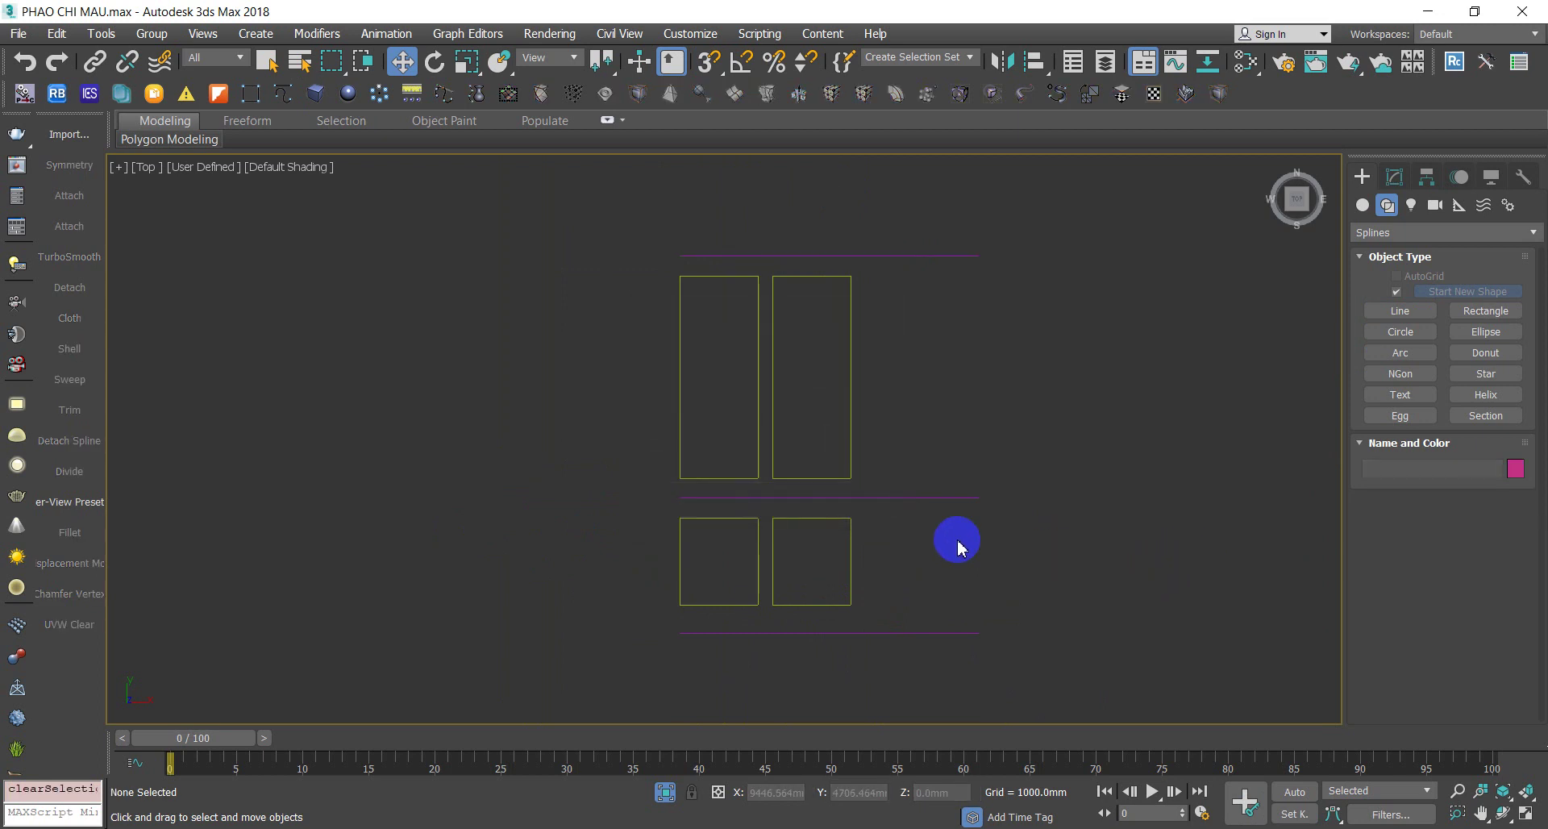
left_click(758, 399)
left_click(248, 96)
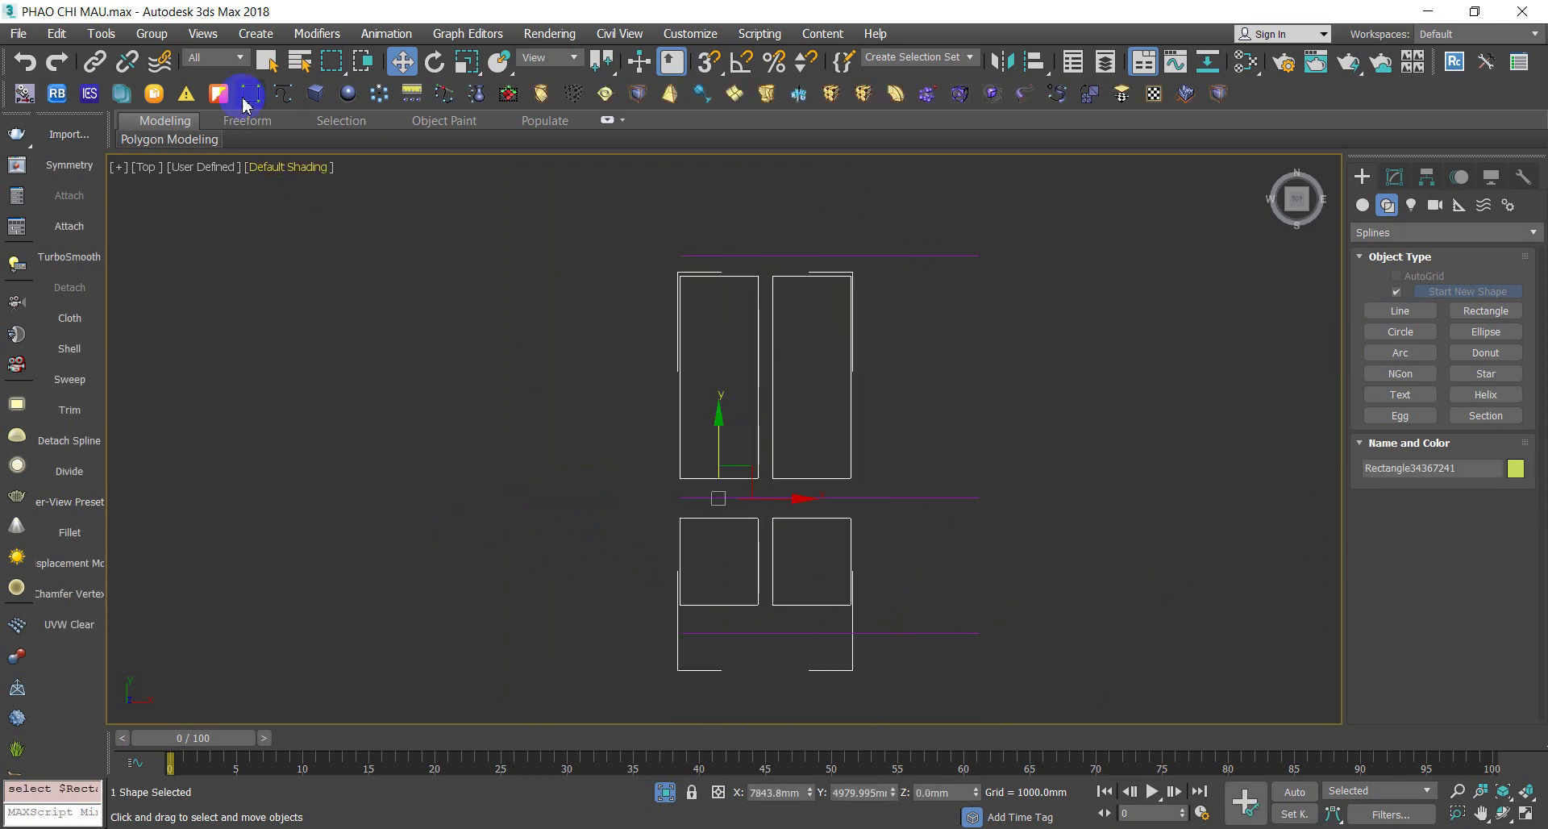
Sweep the selected panel rectangles with mipoll preset profile 078
left_click(218, 95)
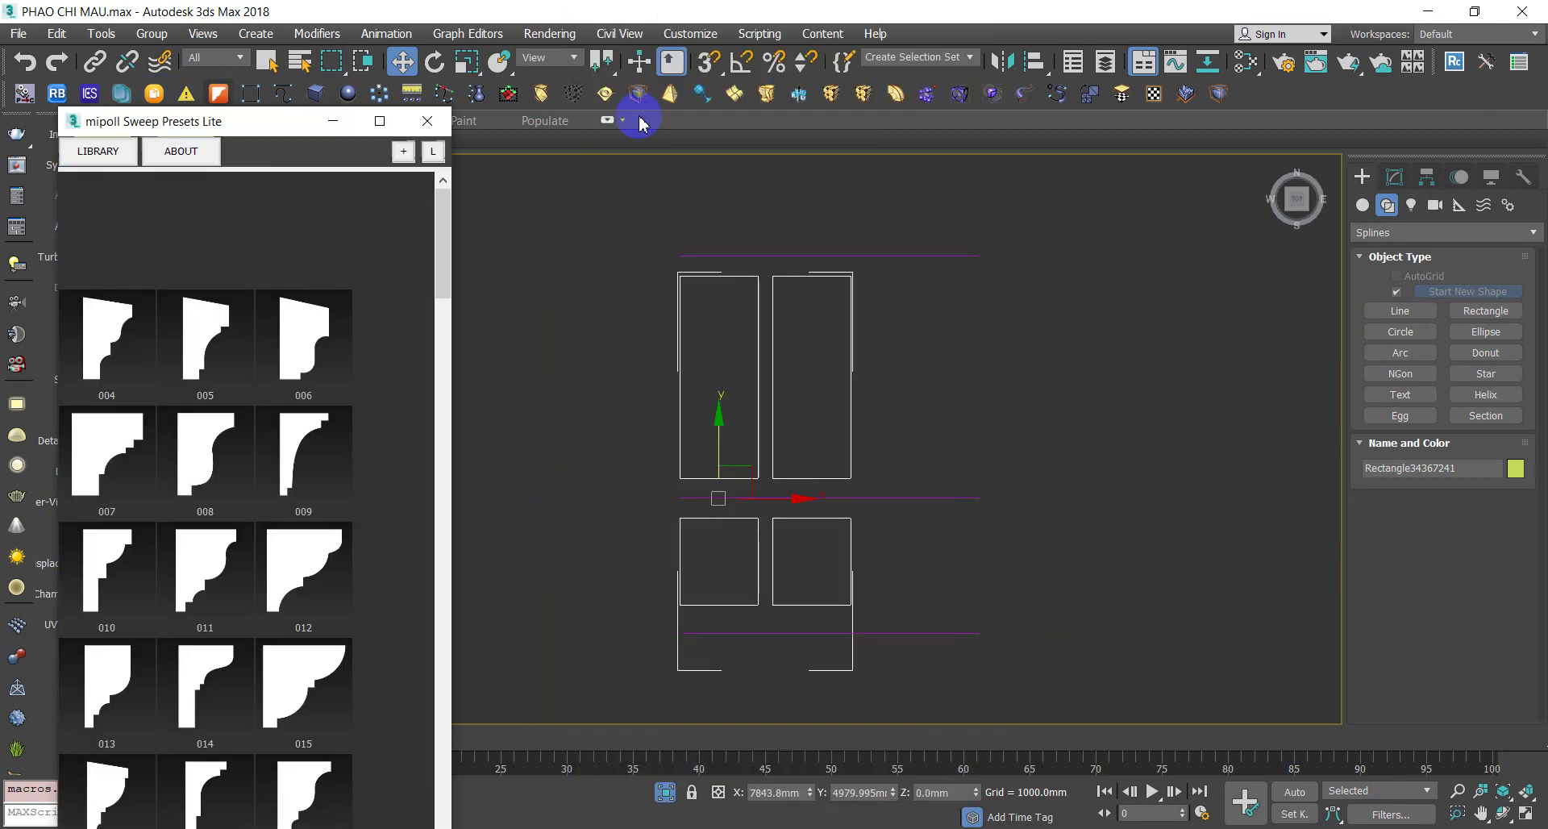
scroll(391, 431, "down", 5)
scroll(390, 432, "down", 5)
scroll(399, 447, "down", 1)
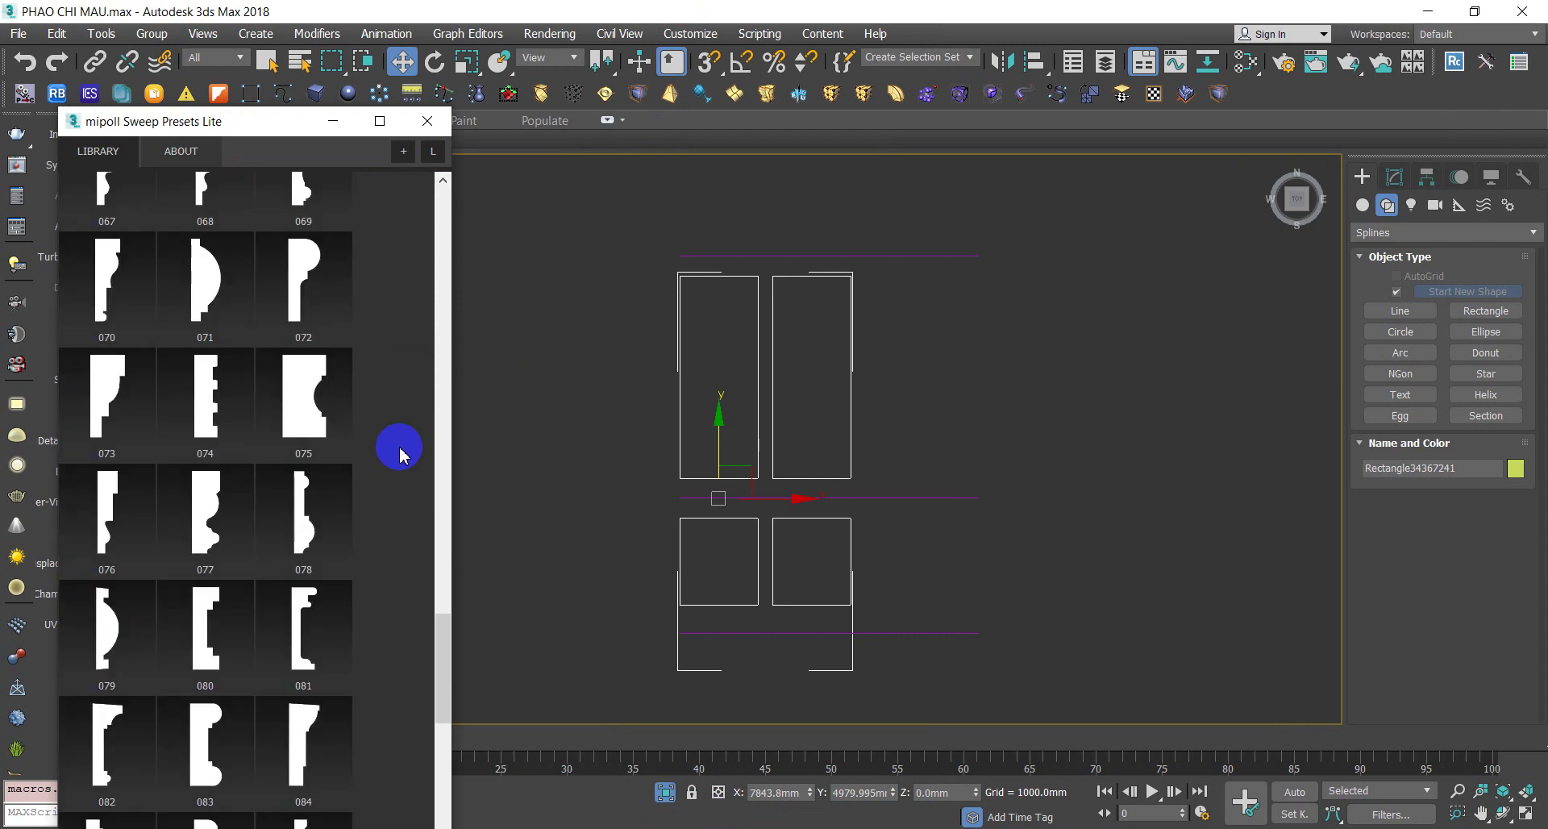
scroll(399, 455, "up", 1)
left_click(300, 207)
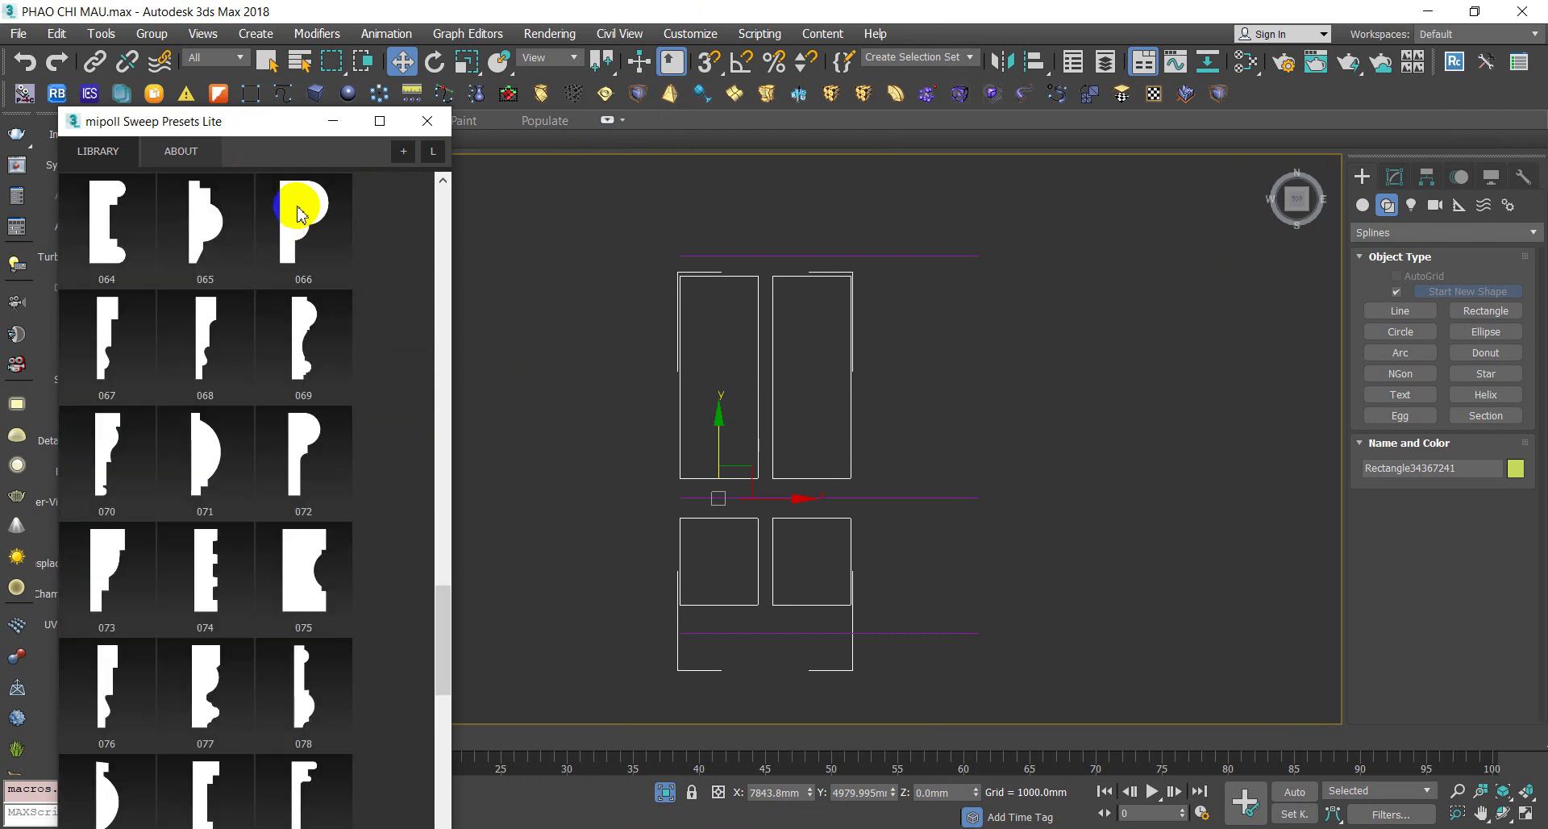
left_click(307, 367)
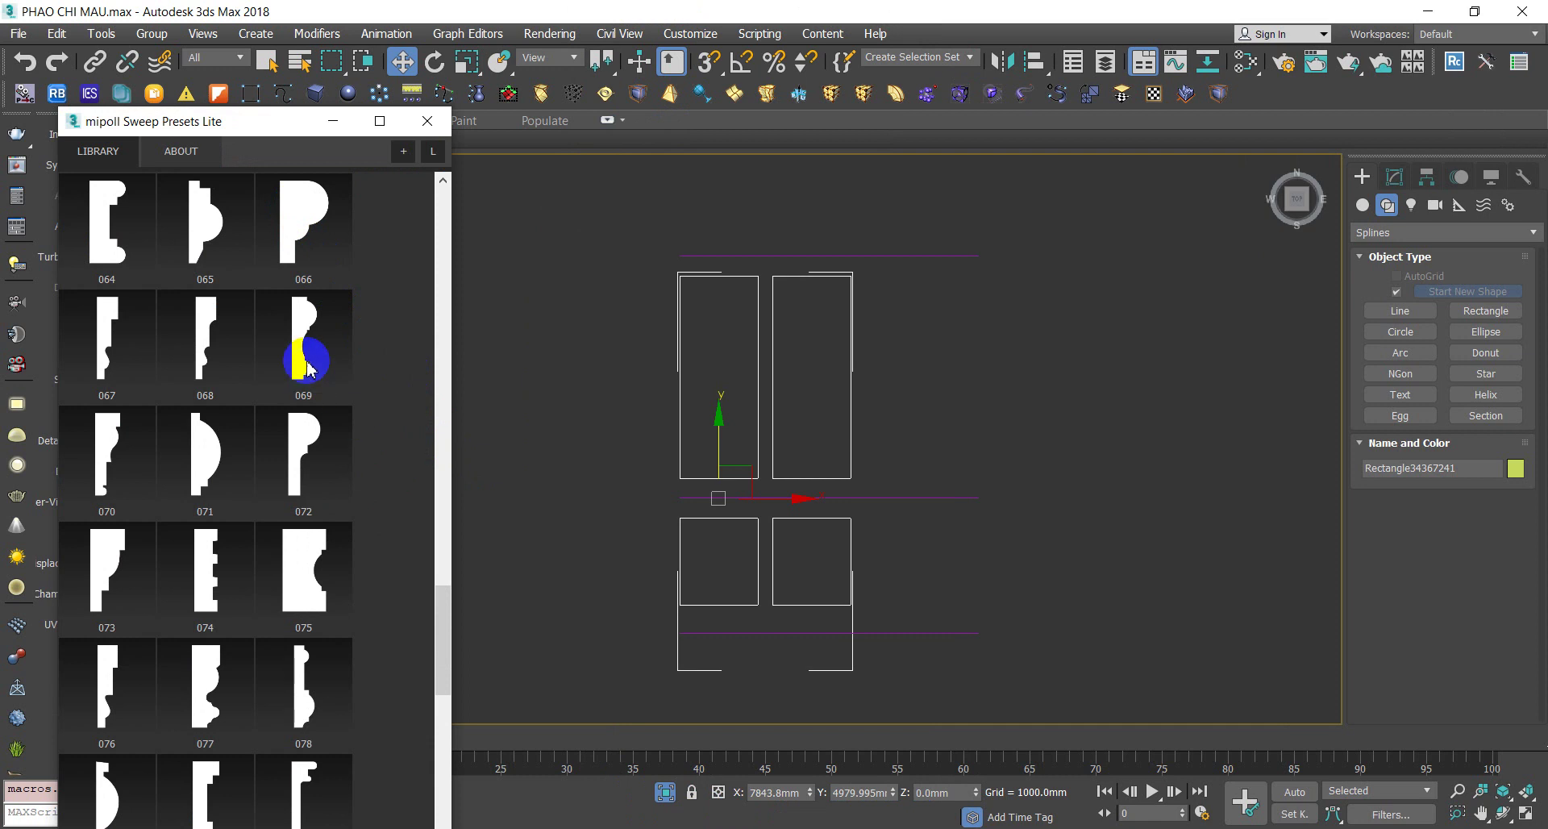
left_click(306, 681)
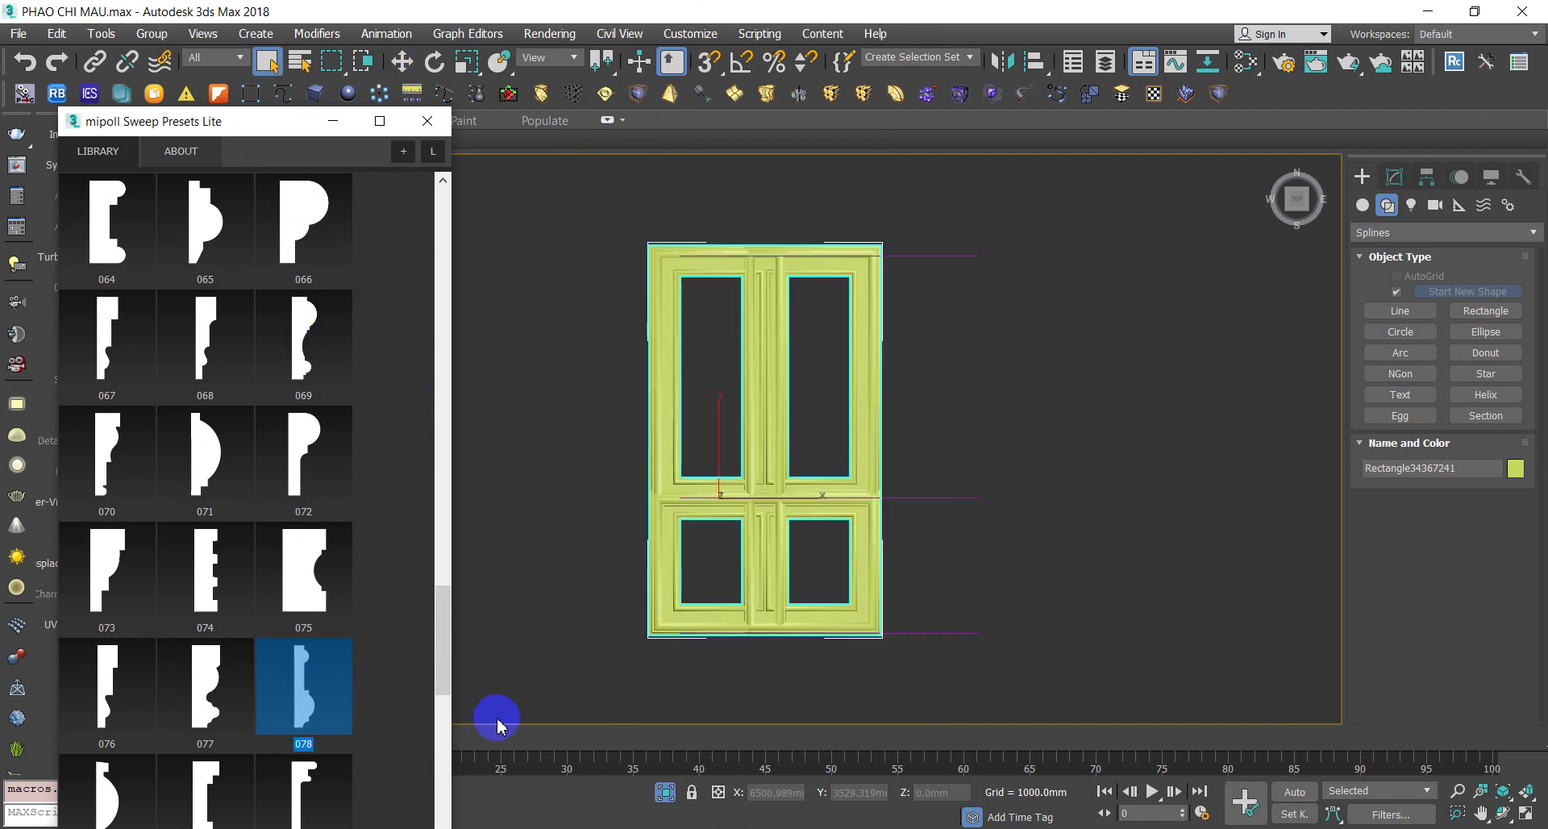
Set the profile width to 10 mm so the height becomes 40 mm
mouse_move(277, 121)
left_mouse_down()
mouse_move(259, 207)
mouse_move(276, 62)
mouse_move(294, 44)
left_mouse_up()
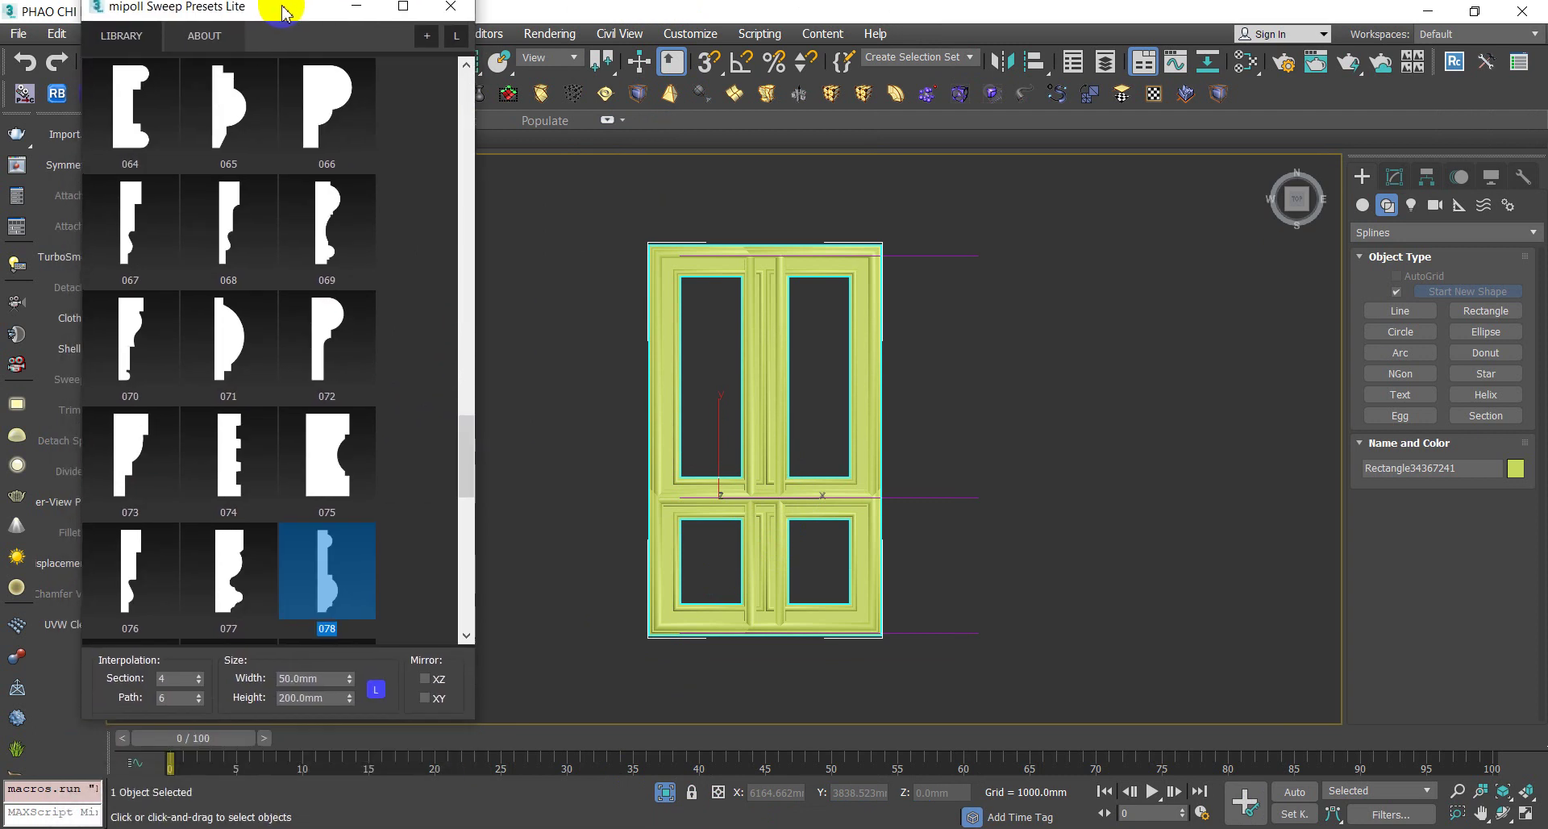
double_click(296, 687)
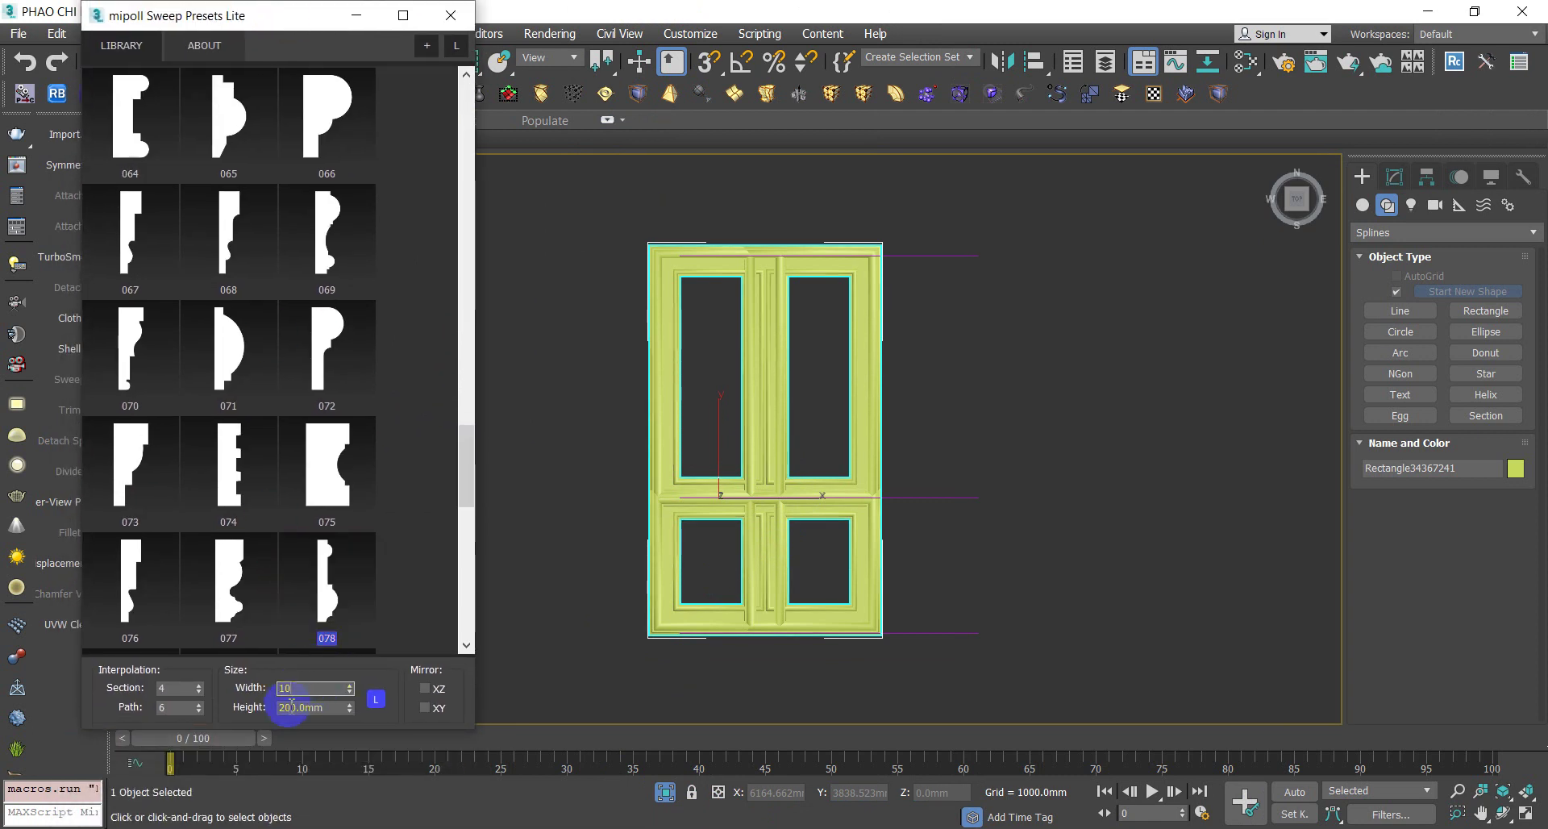
double_click(292, 707)
scroll(780, 442, "up", 3)
scroll(728, 607, "up", 2)
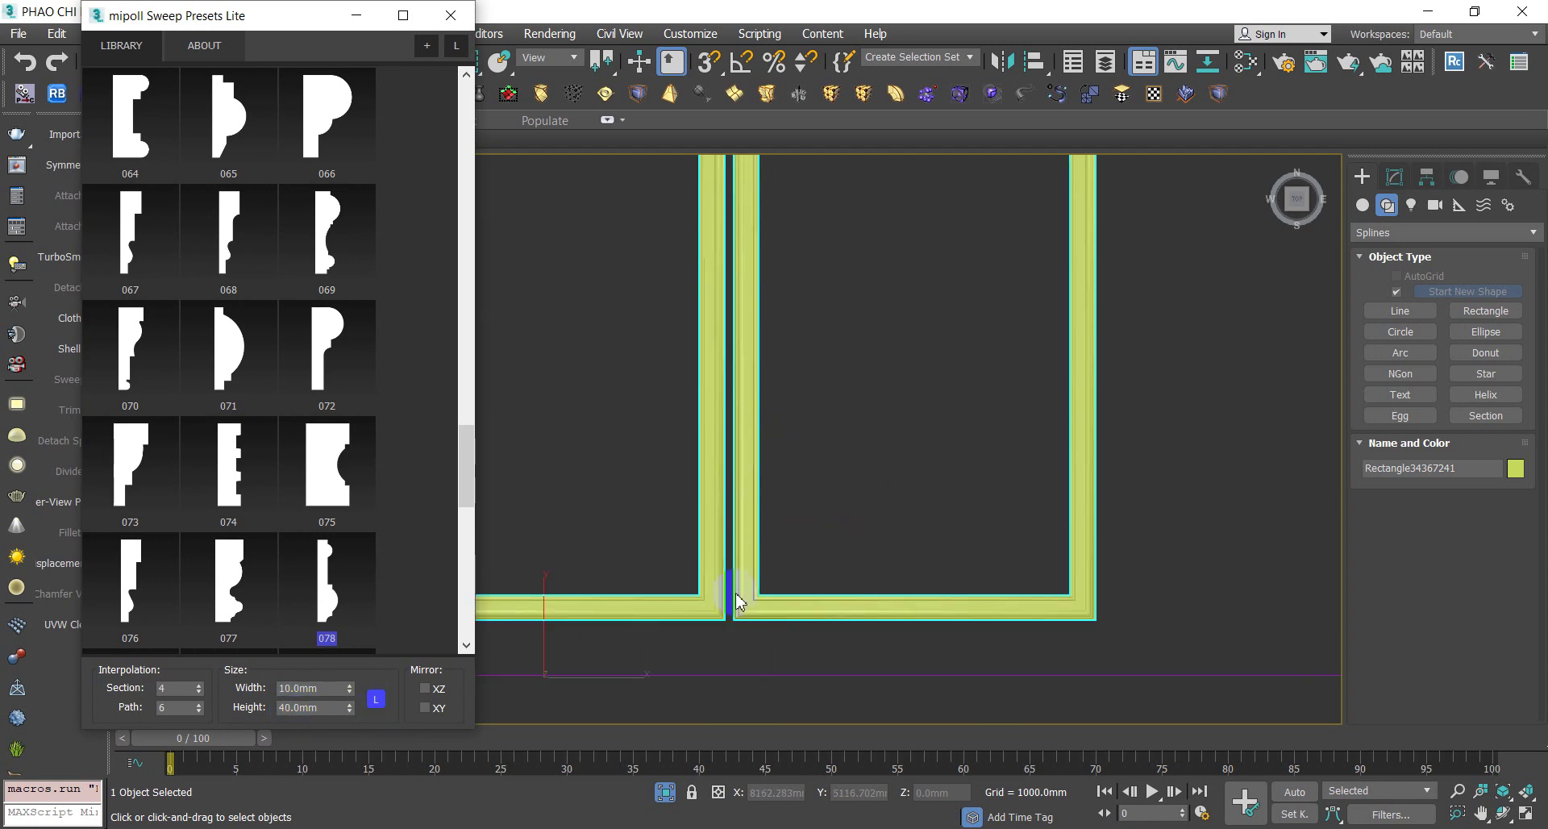
scroll(704, 498, "down", 3)
scroll(715, 502, "down", 3)
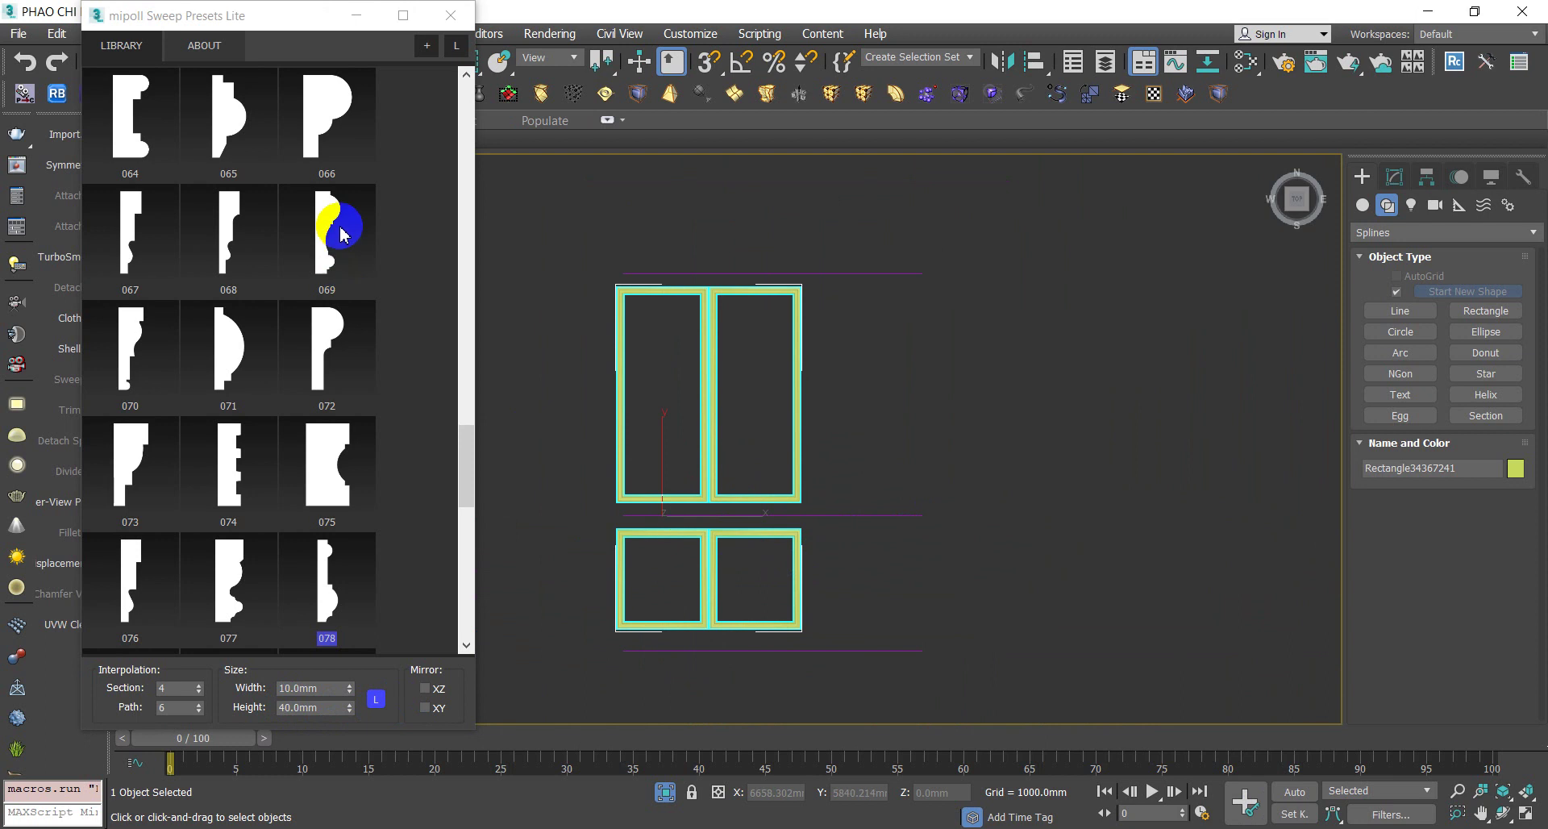
mouse_move(135, 129)
left_mouse_down()
mouse_move(138, 158)
mouse_move(907, 516)
left_mouse_up()
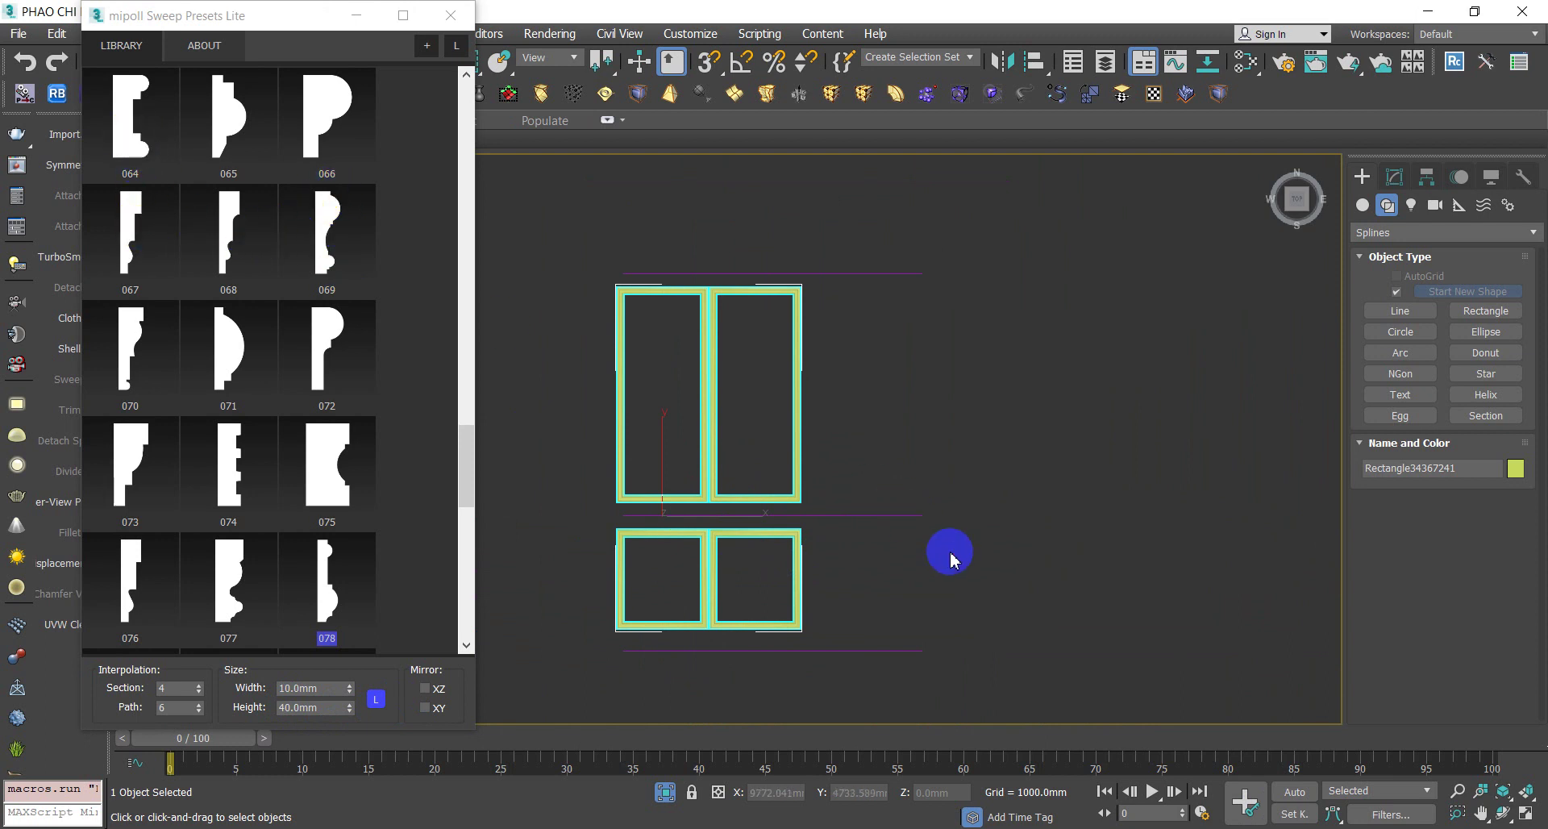
left_click(895, 437)
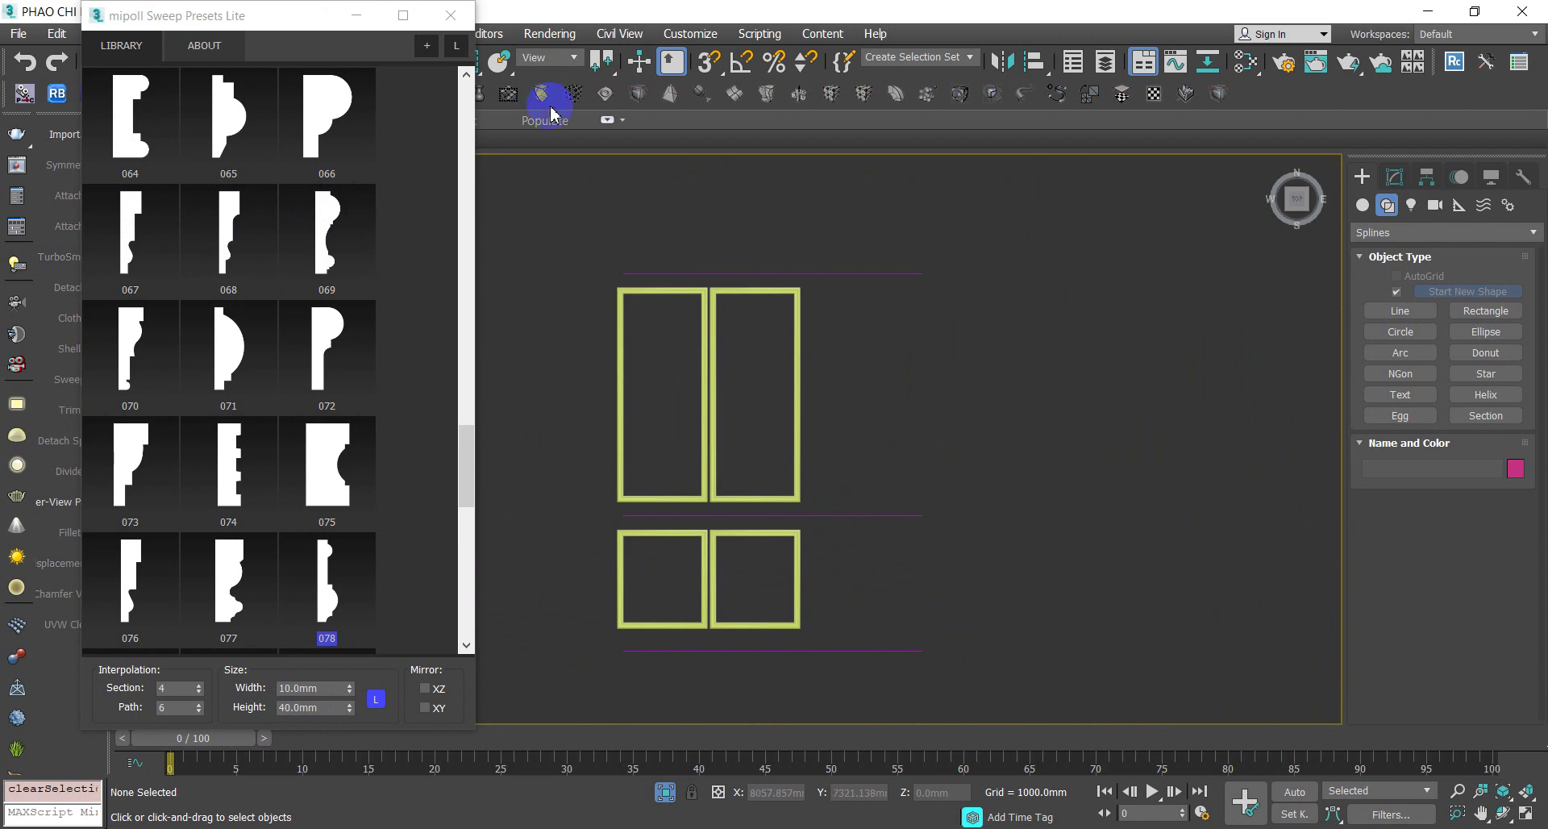
Sweep the middle rail line with mipoll profile 064 at 50 mm width
right_click(903, 494)
left_click(1175, 553)
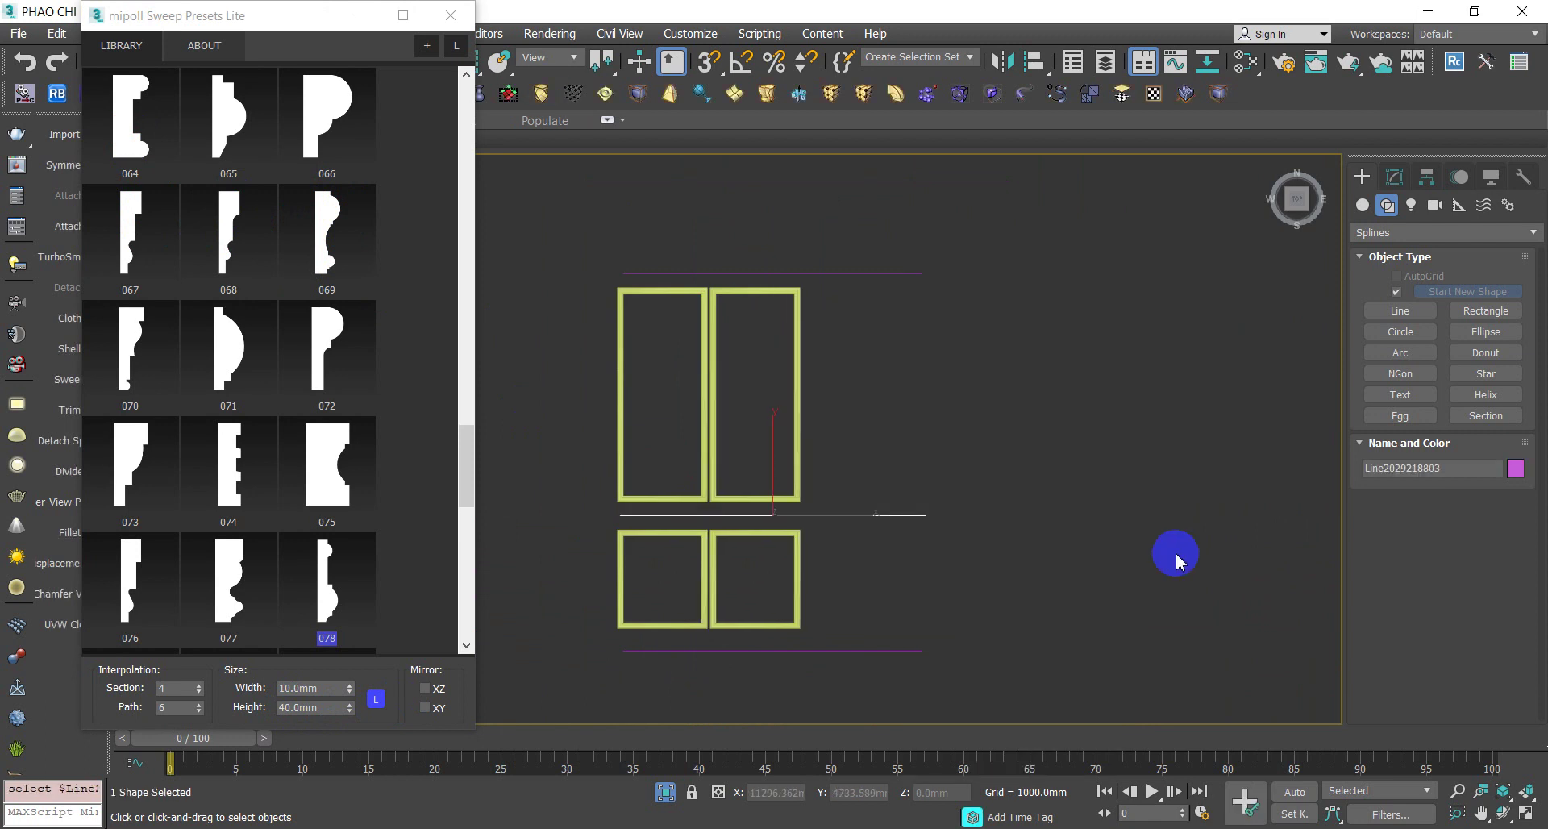
left_click(153, 155)
scroll(789, 538, "up", 2)
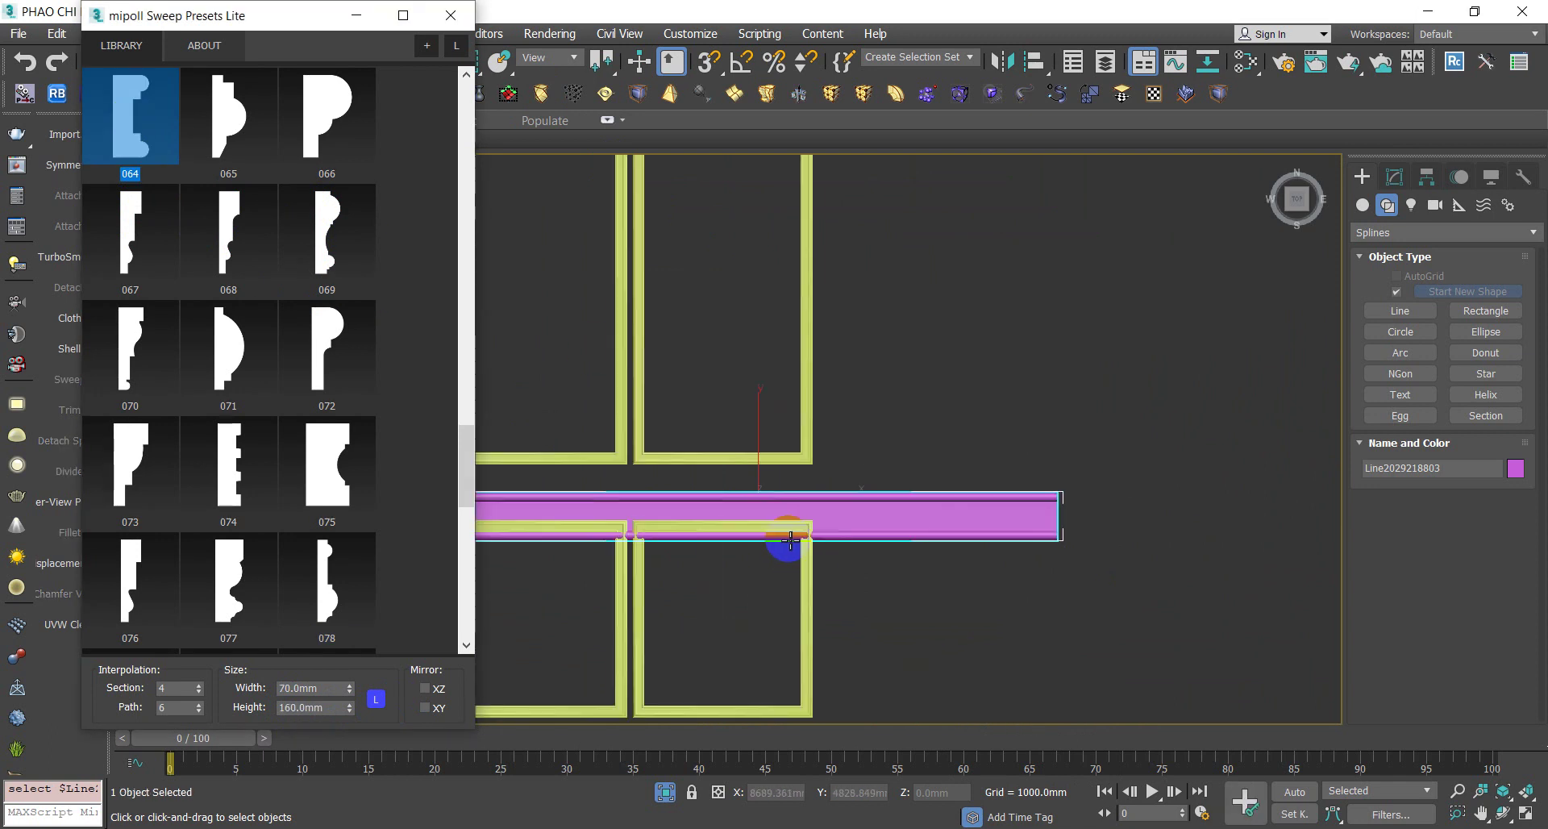
middle_click_drag(789, 539, 862, 526)
left_click(305, 700)
type("50")
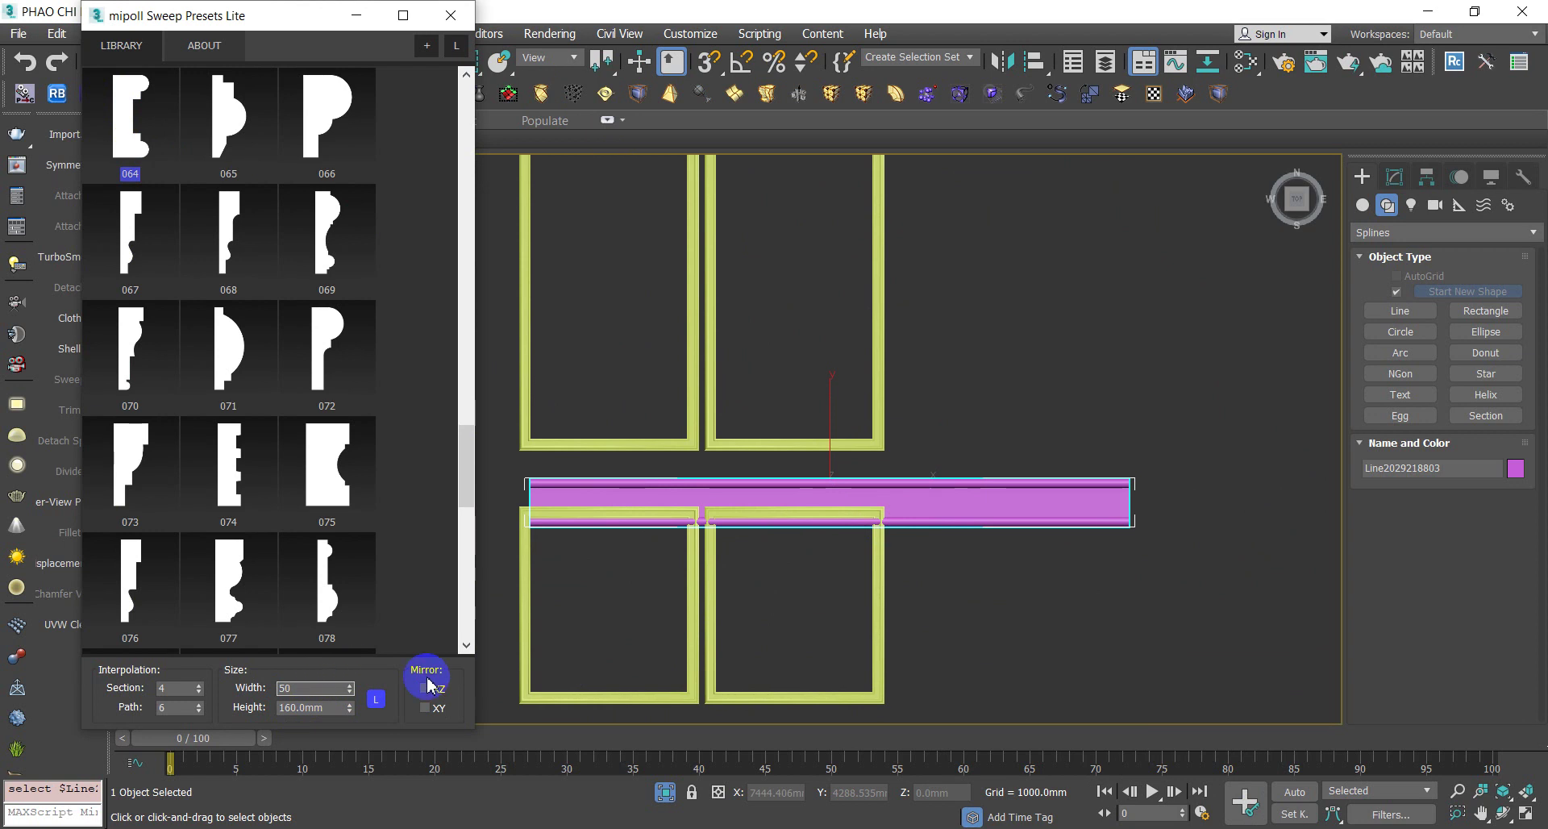
key("Return")
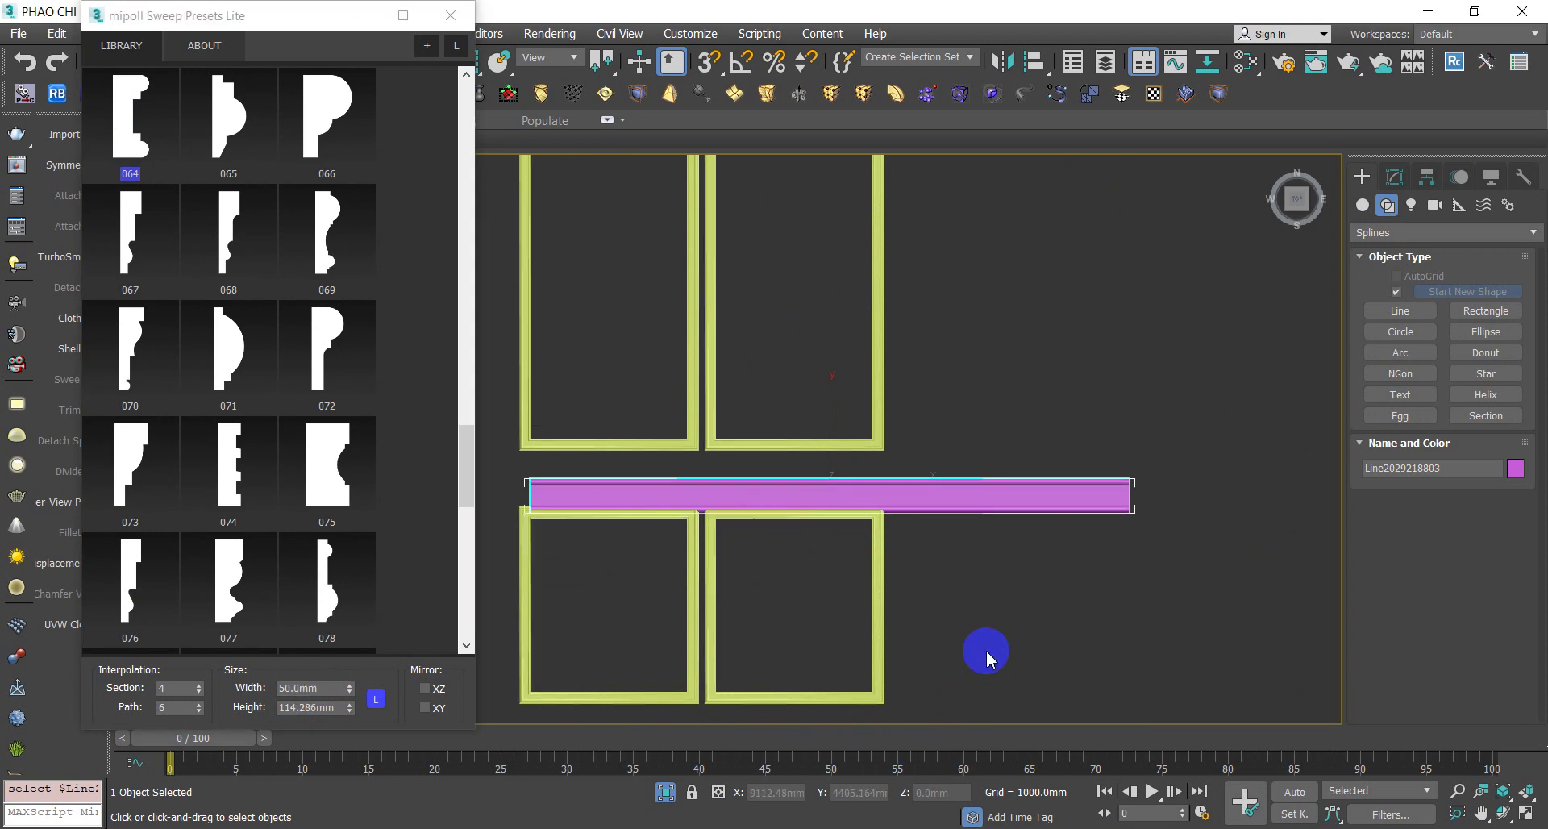
scroll(887, 588, "up", 5)
scroll(901, 548, "down", 3)
Centre the rail sweep's profile on its path using the Sweep Parameters Pivot Alignment
left_click(899, 437)
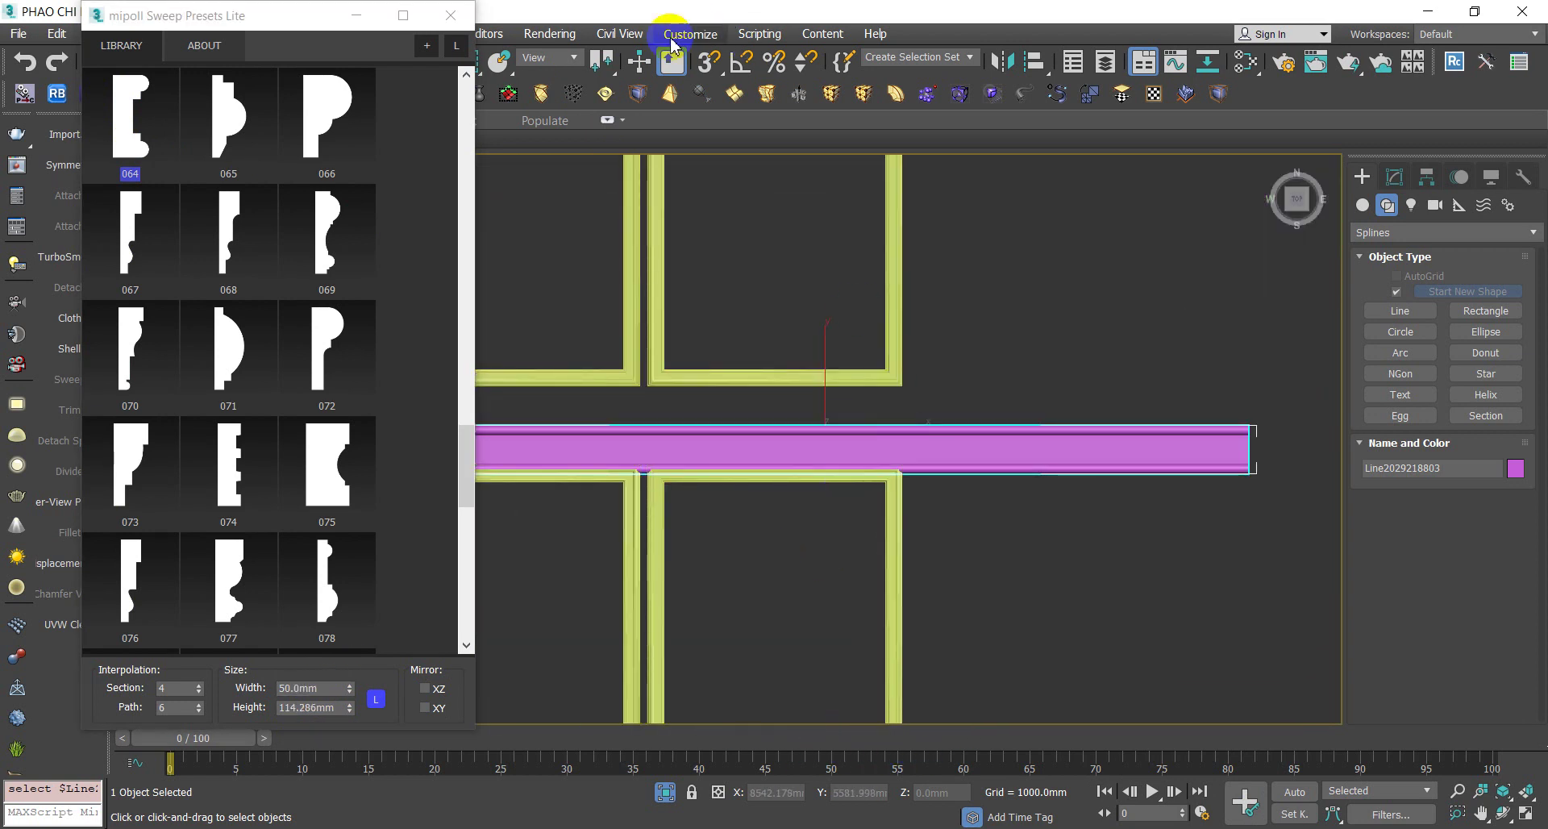
left_click(1396, 178)
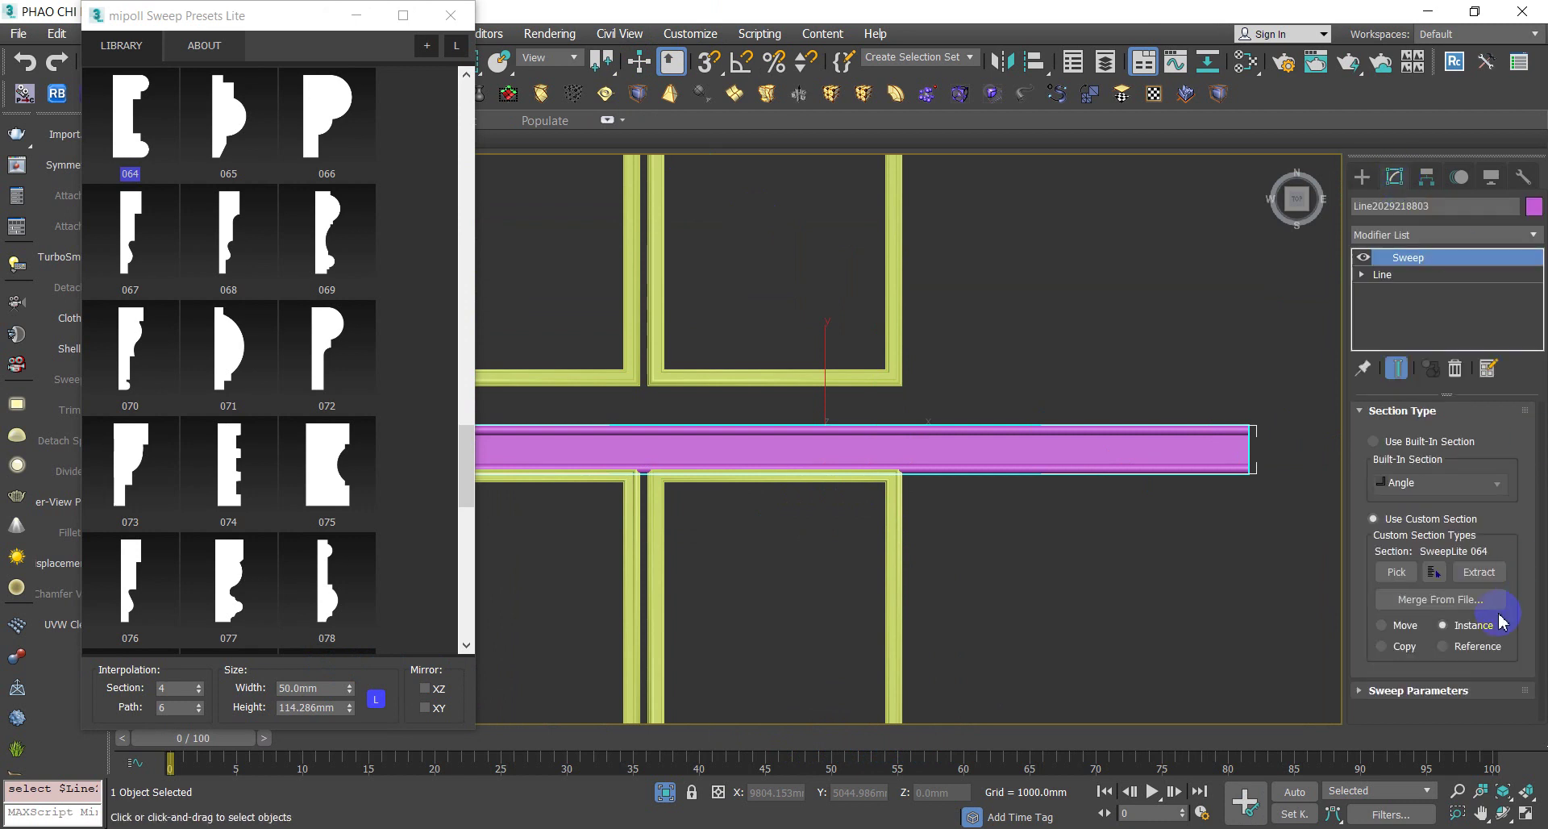
left_click(1395, 691)
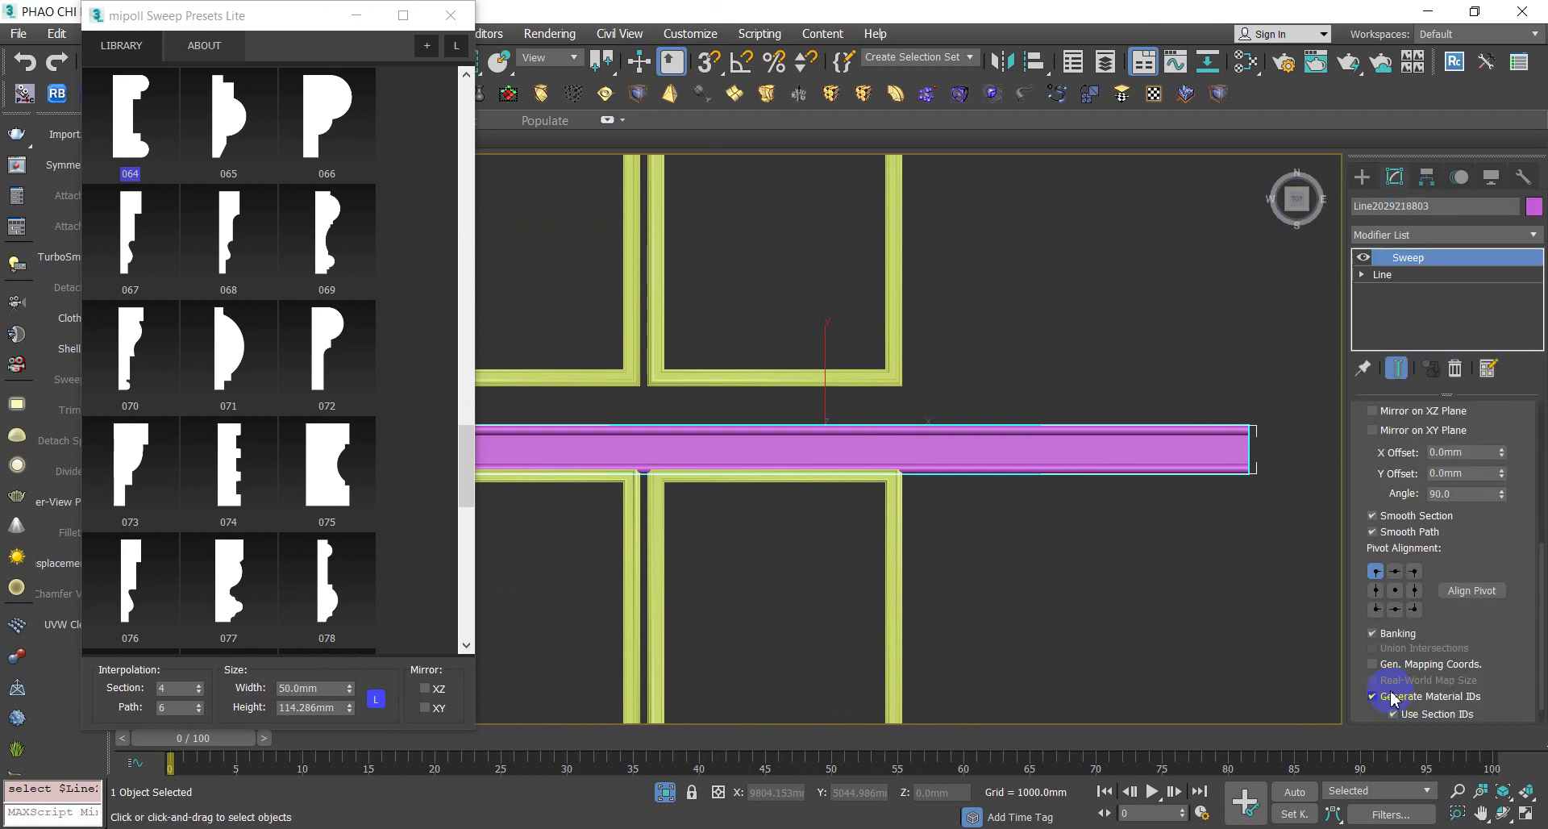
left_click(1376, 609)
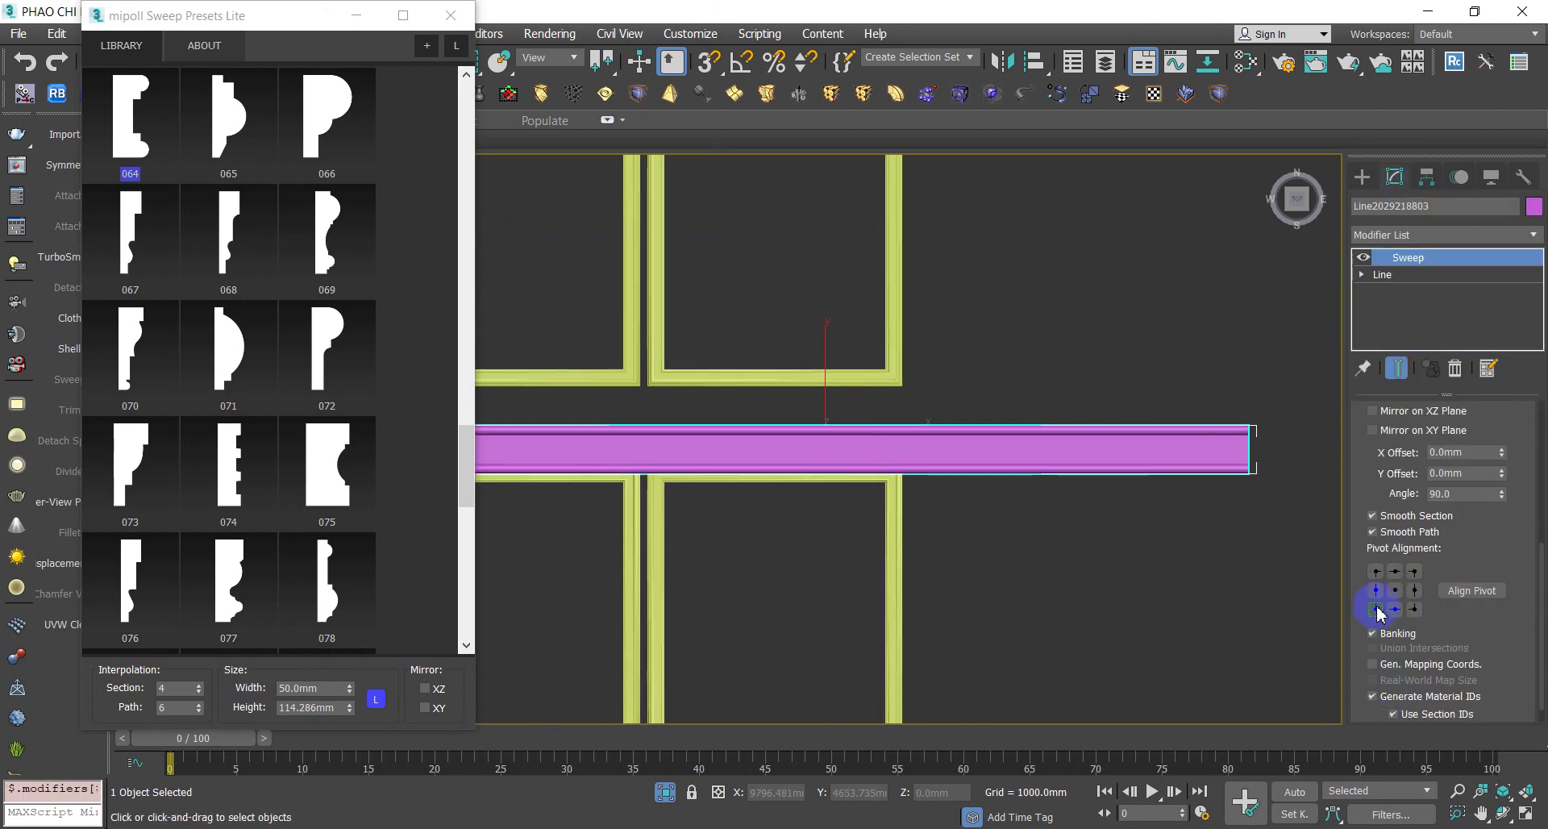
left_click(1413, 572)
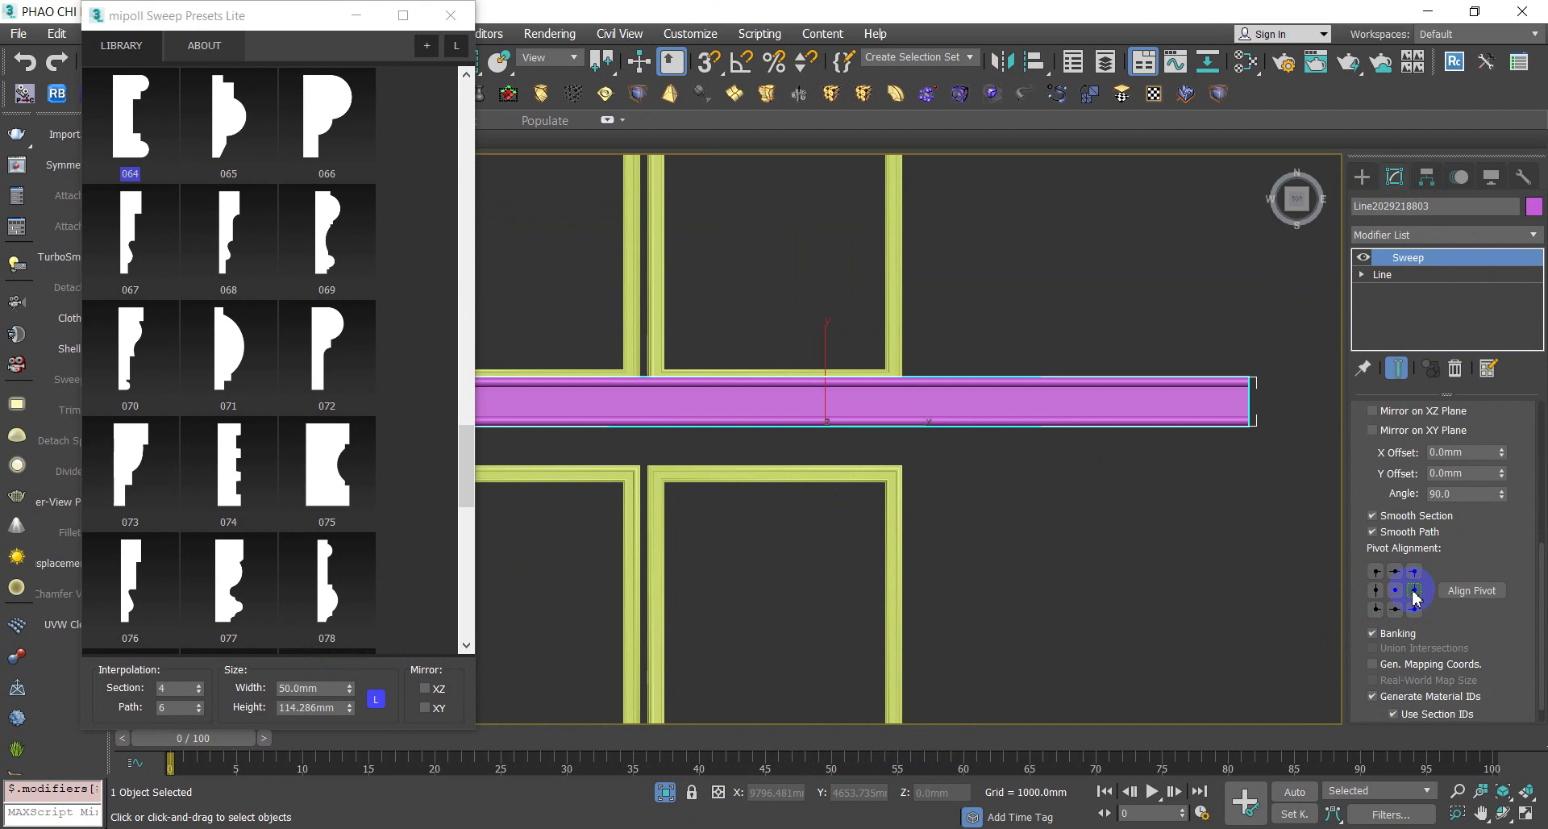
left_click(1414, 593)
left_click(1397, 592)
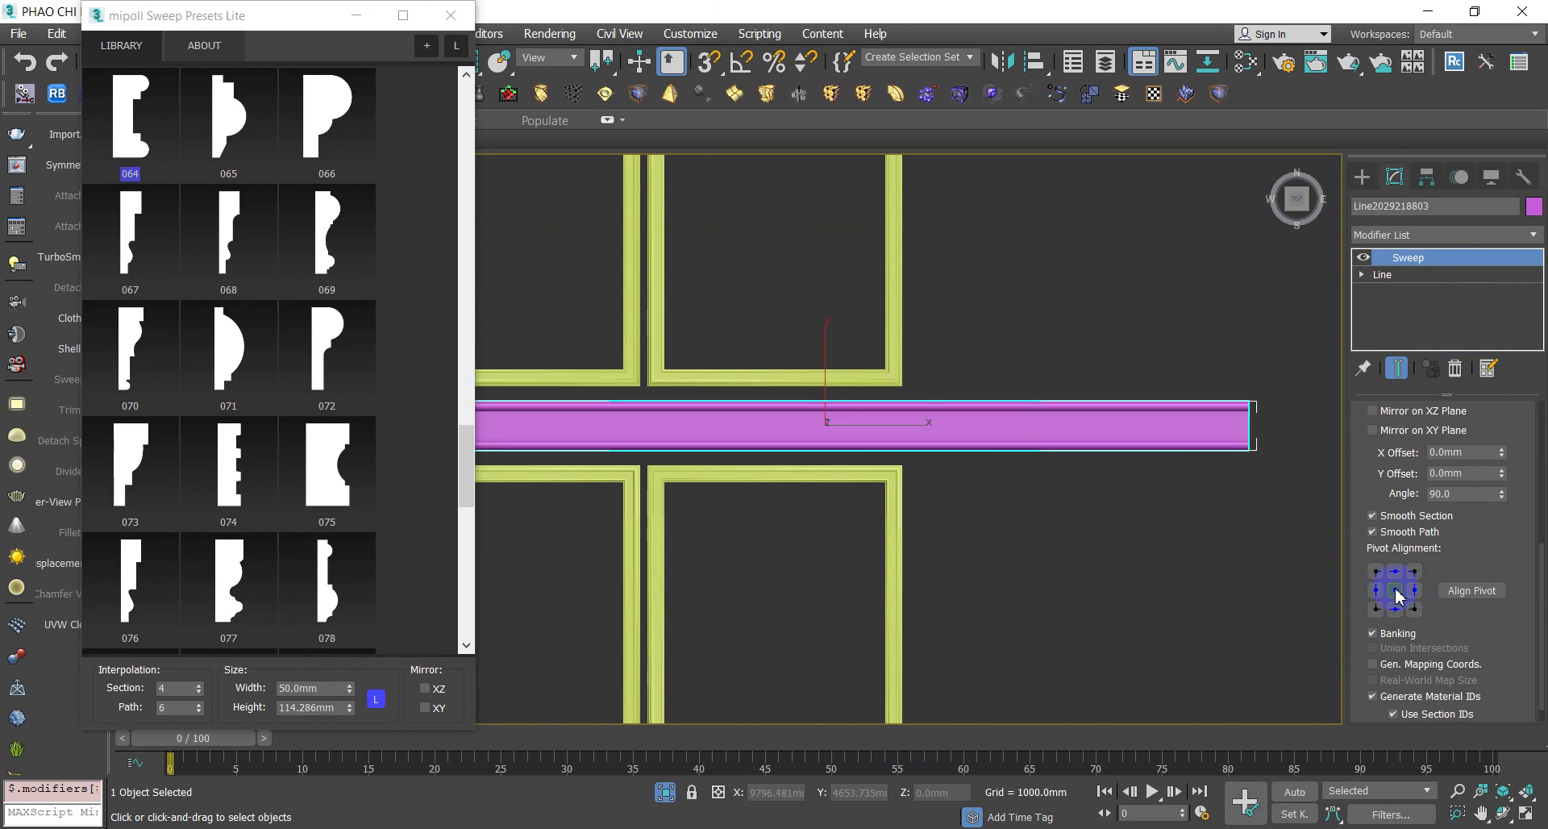
left_click(1040, 562)
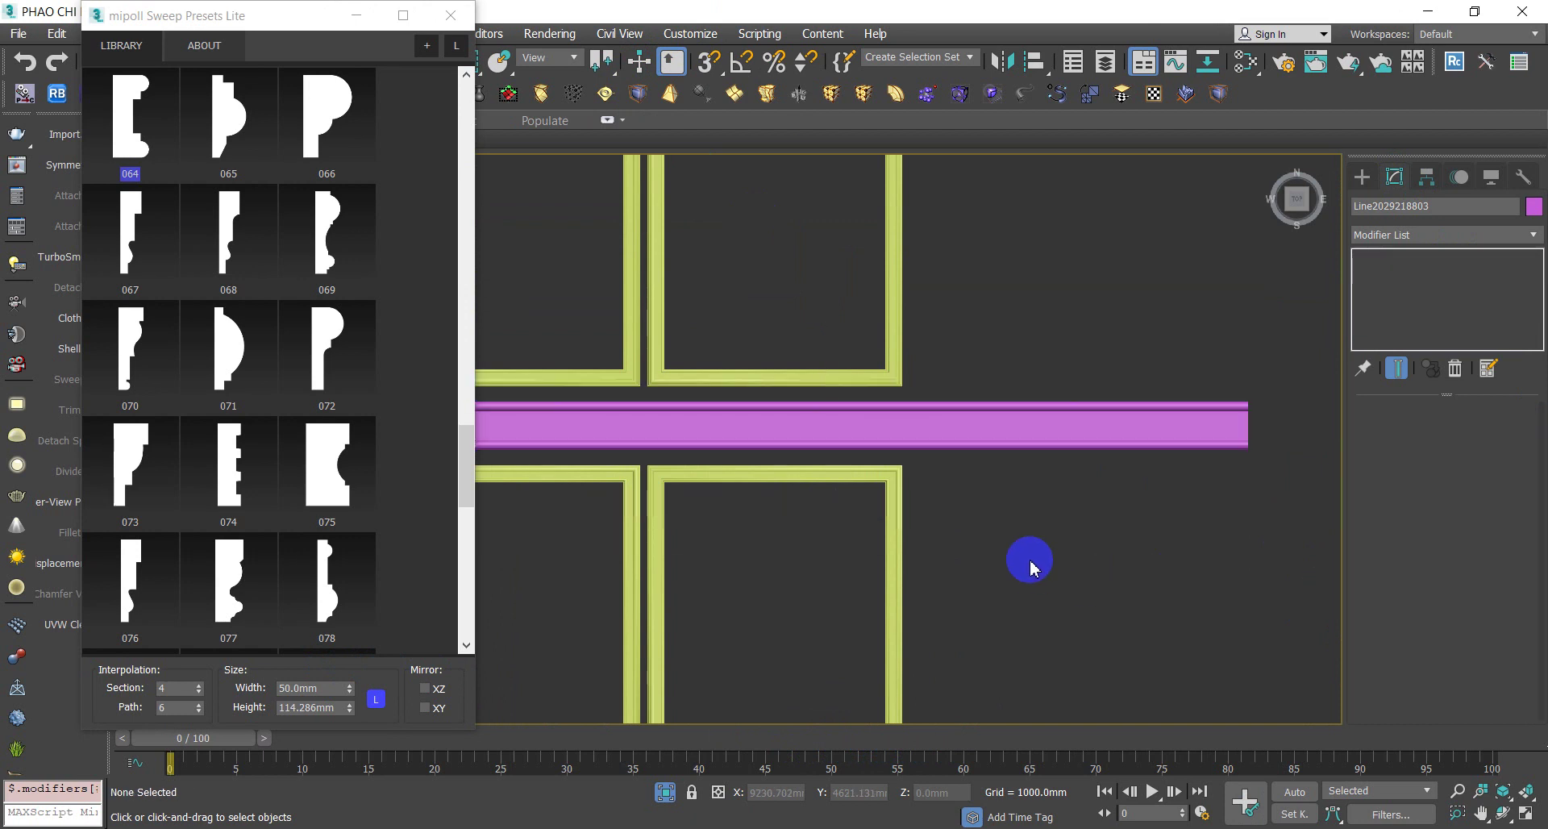
scroll(1048, 484, "down", 3)
scroll(1058, 439, "down", 2)
scroll(1058, 453, "up", 2)
middle_click_drag(1022, 496, 973, 516)
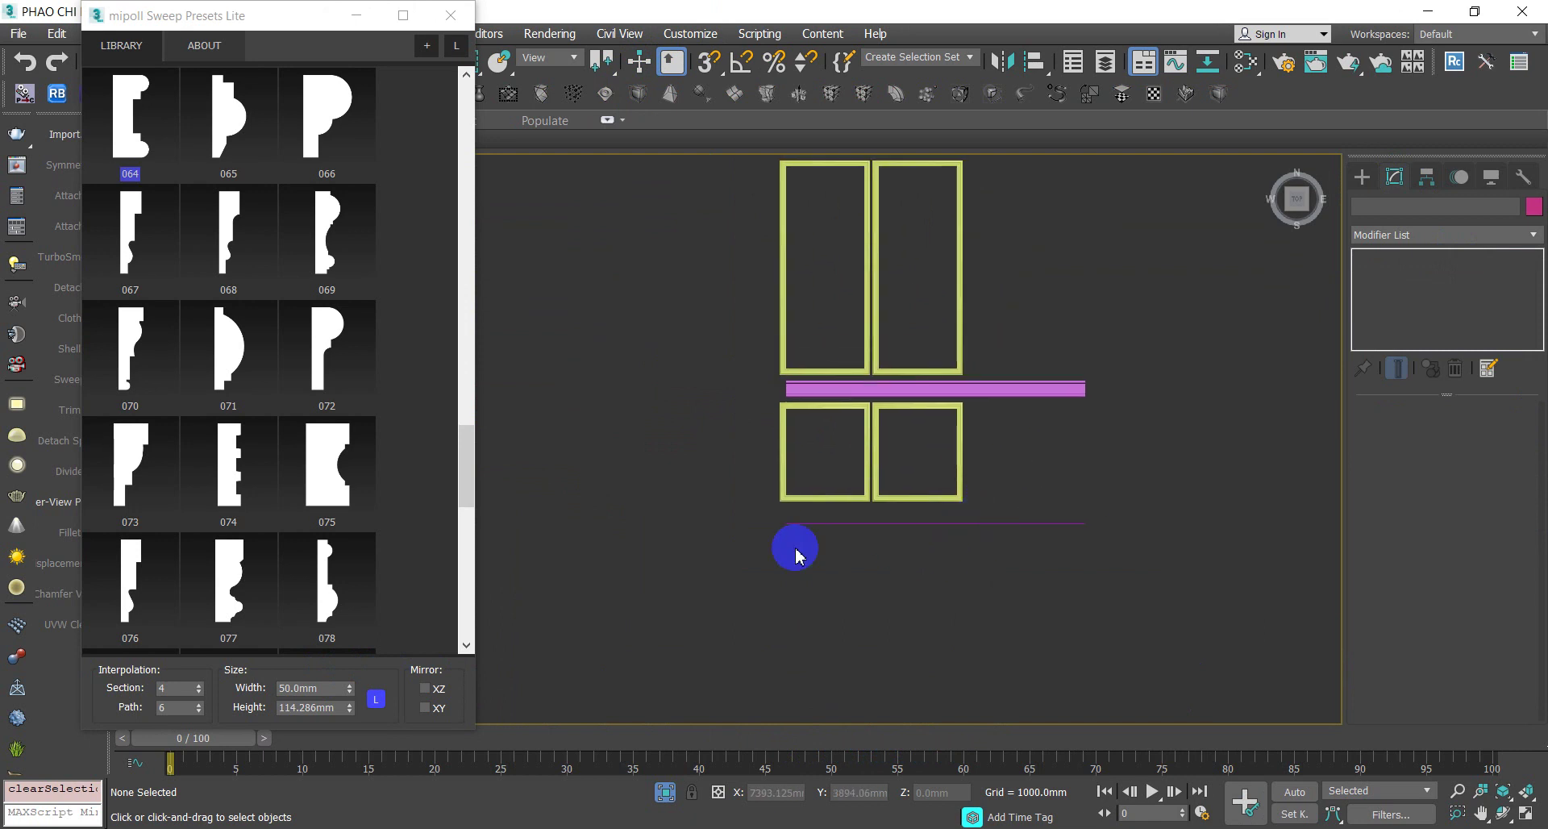
Sweep the bottom line with mipoll preset 100 at a 20 mm profile width
left_click(874, 522)
scroll(347, 551, "down", 5)
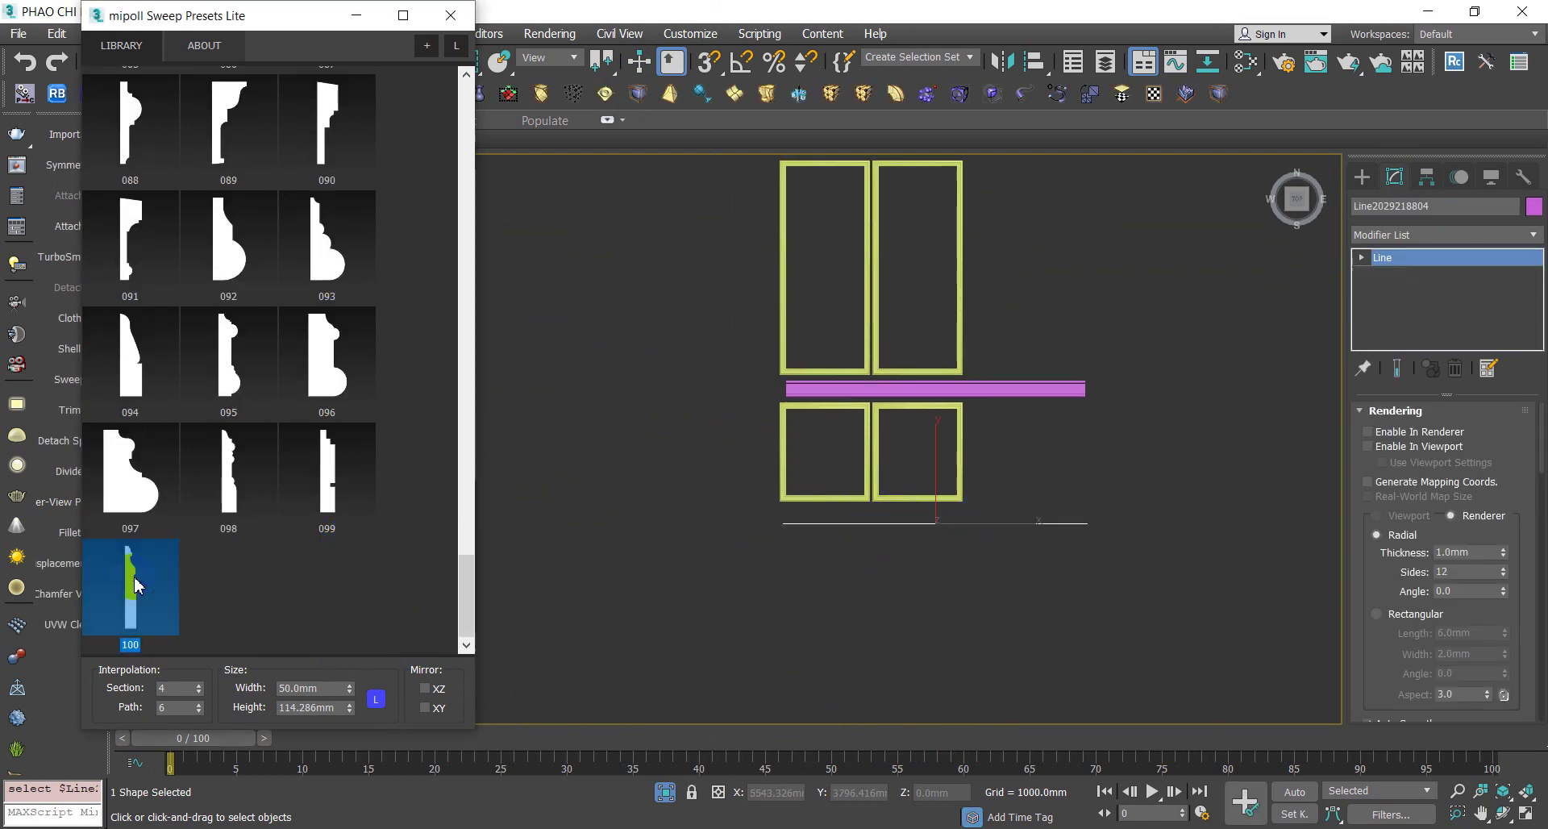
left_click_drag(135, 582, 693, 598)
scroll(836, 534, "up", 5)
scroll(688, 488, "up", 2)
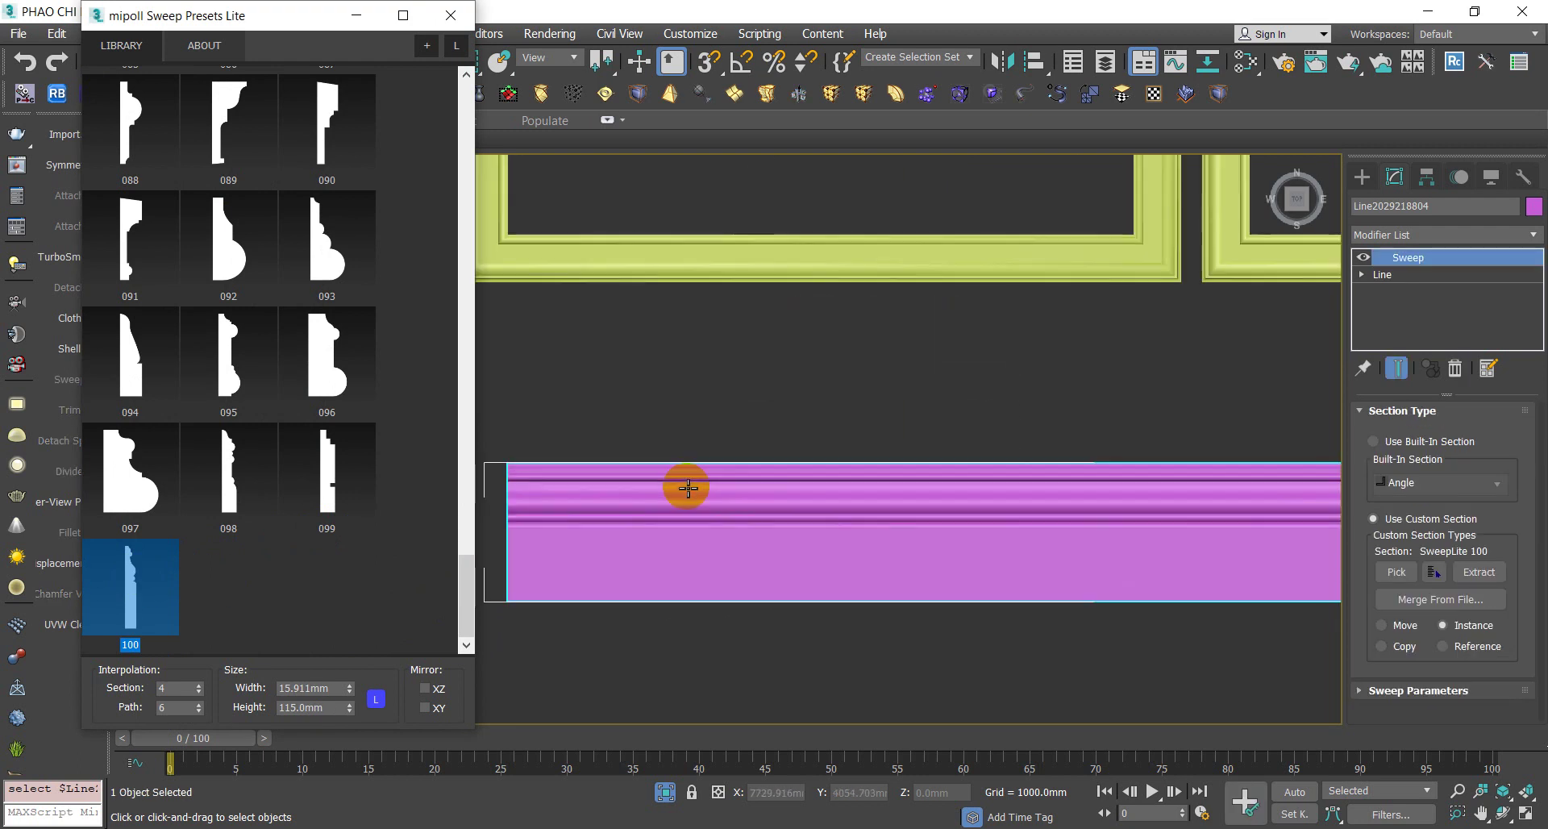
left_click(314, 689)
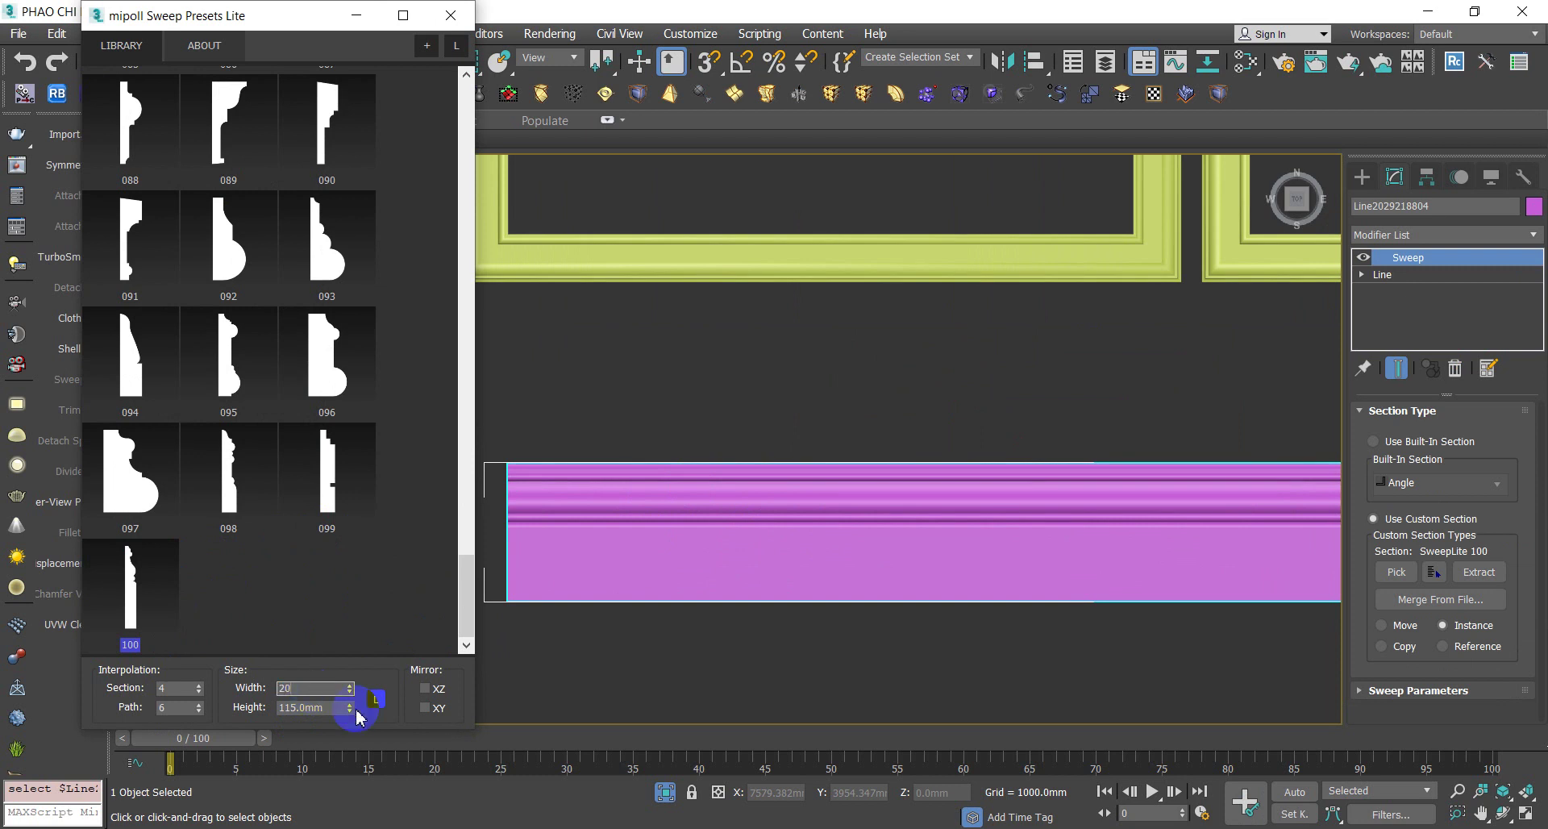
key("Return")
Enable Align Pivot in Sweep Parameters so the bottom molding matches the middle rail
scroll(887, 440, "down", 4)
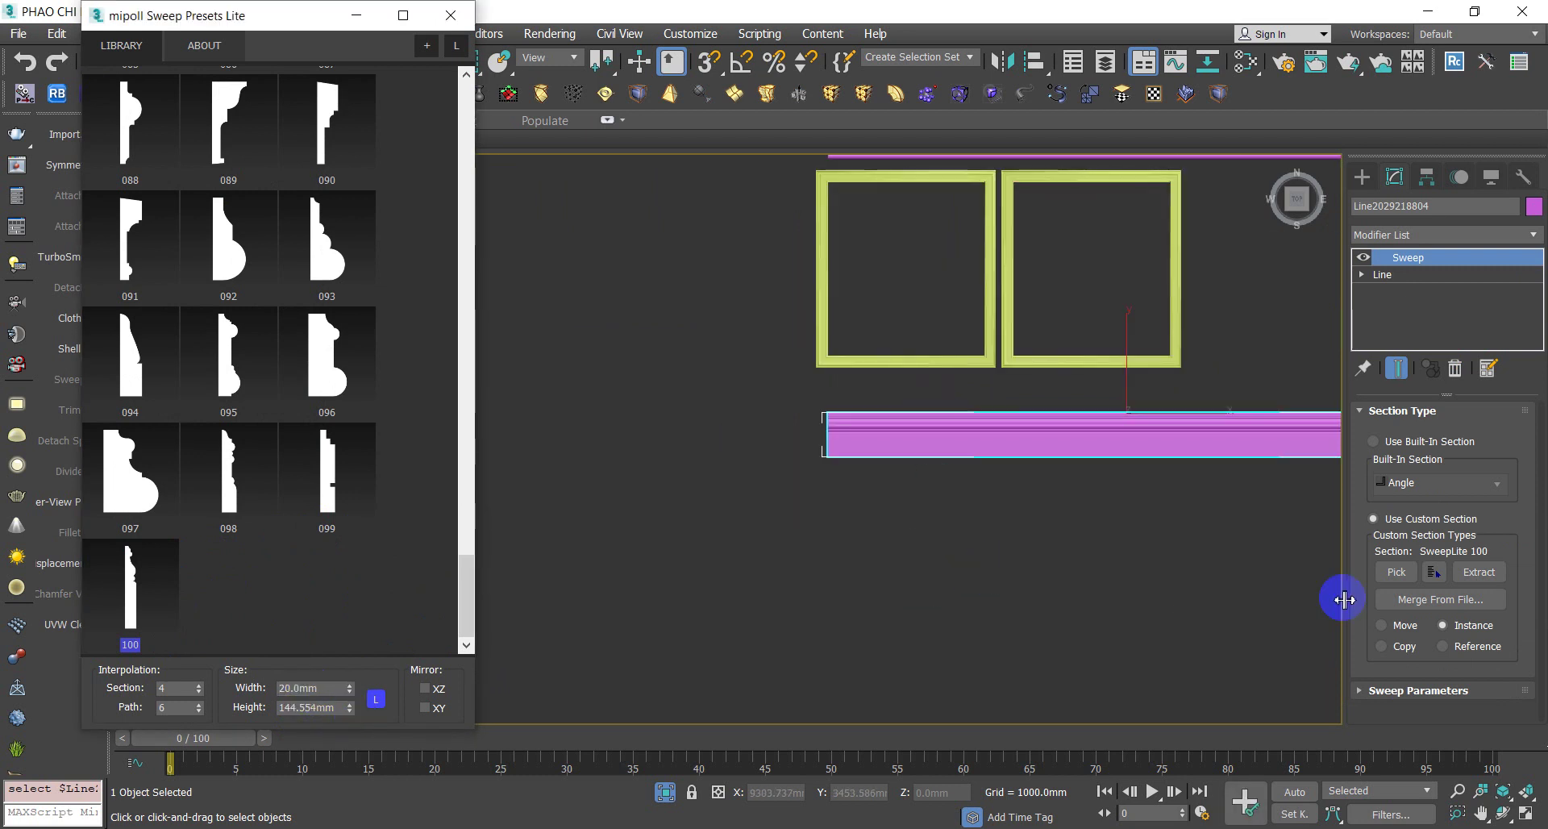
middle_click_drag(1075, 568, 1333, 654, "alt")
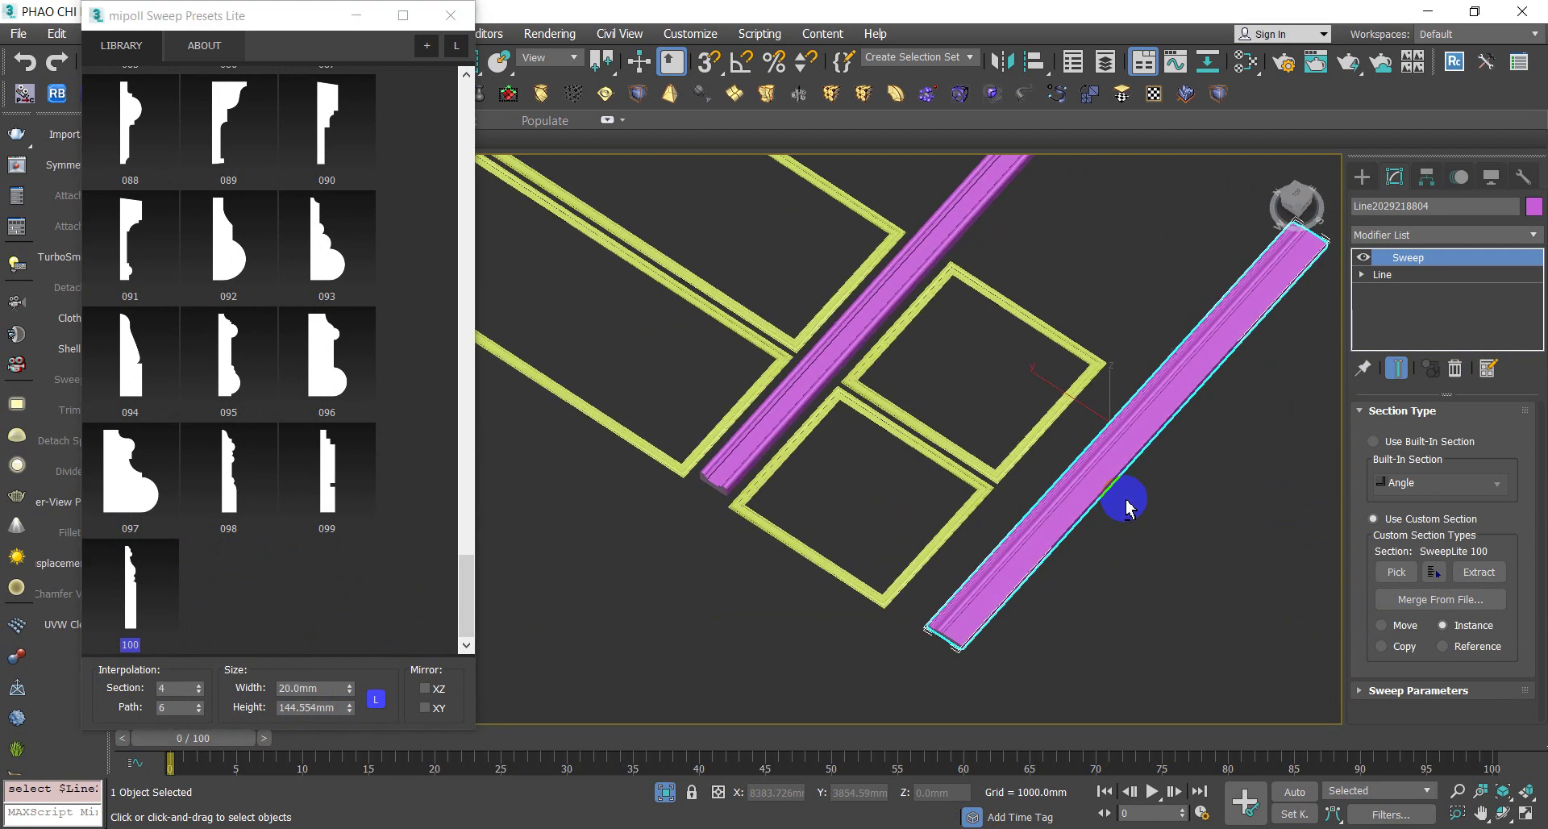
left_click(1395, 685)
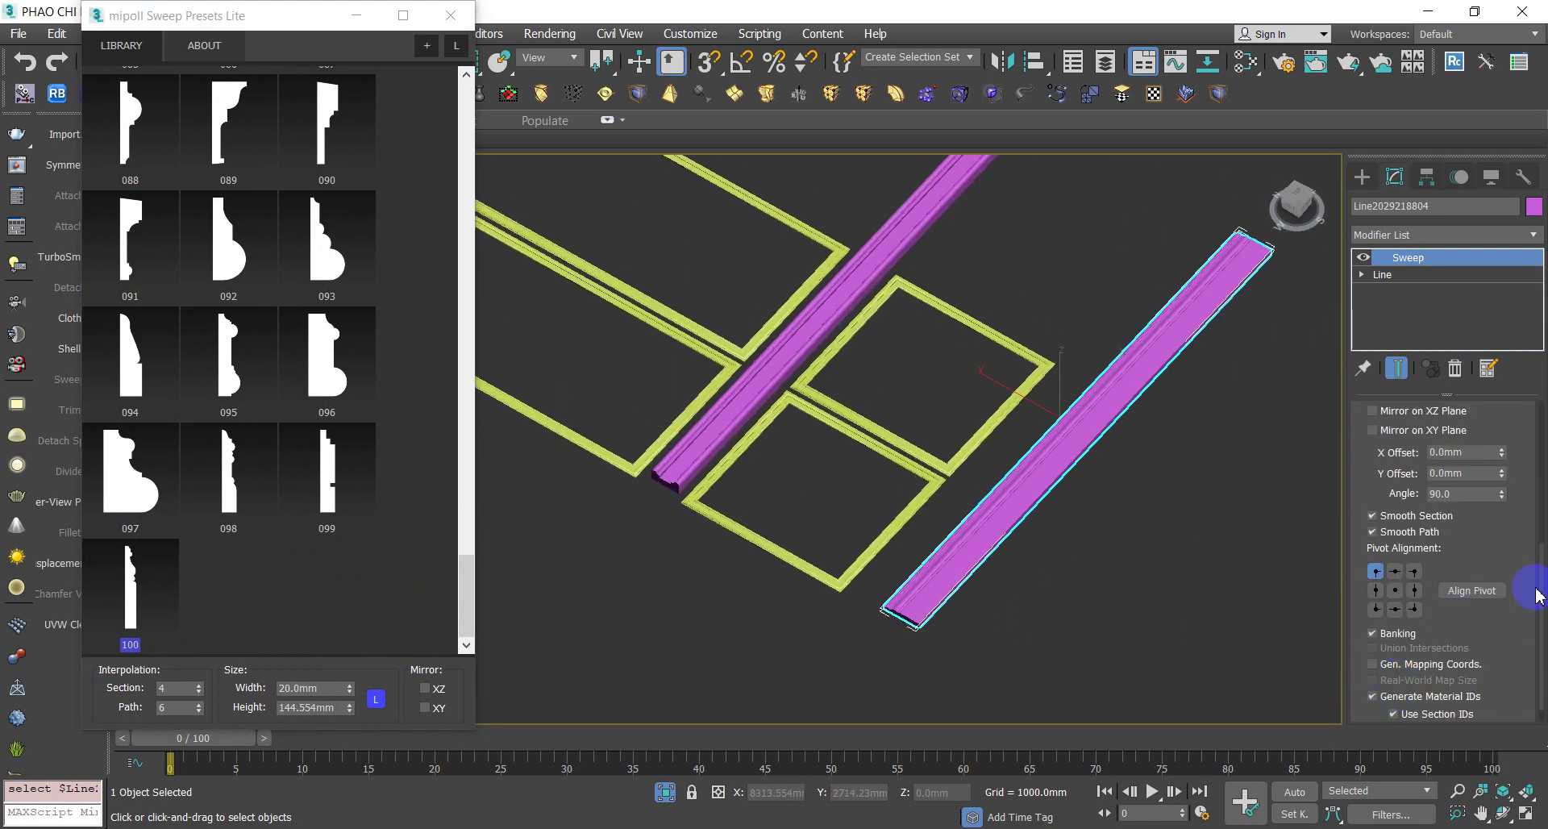
left_click(1471, 590)
scroll(892, 622, "up", 5)
scroll(804, 572, "up", 2)
scroll(847, 571, "down", 3)
scroll(811, 563, "down", 2)
scroll(752, 504, "up", 3)
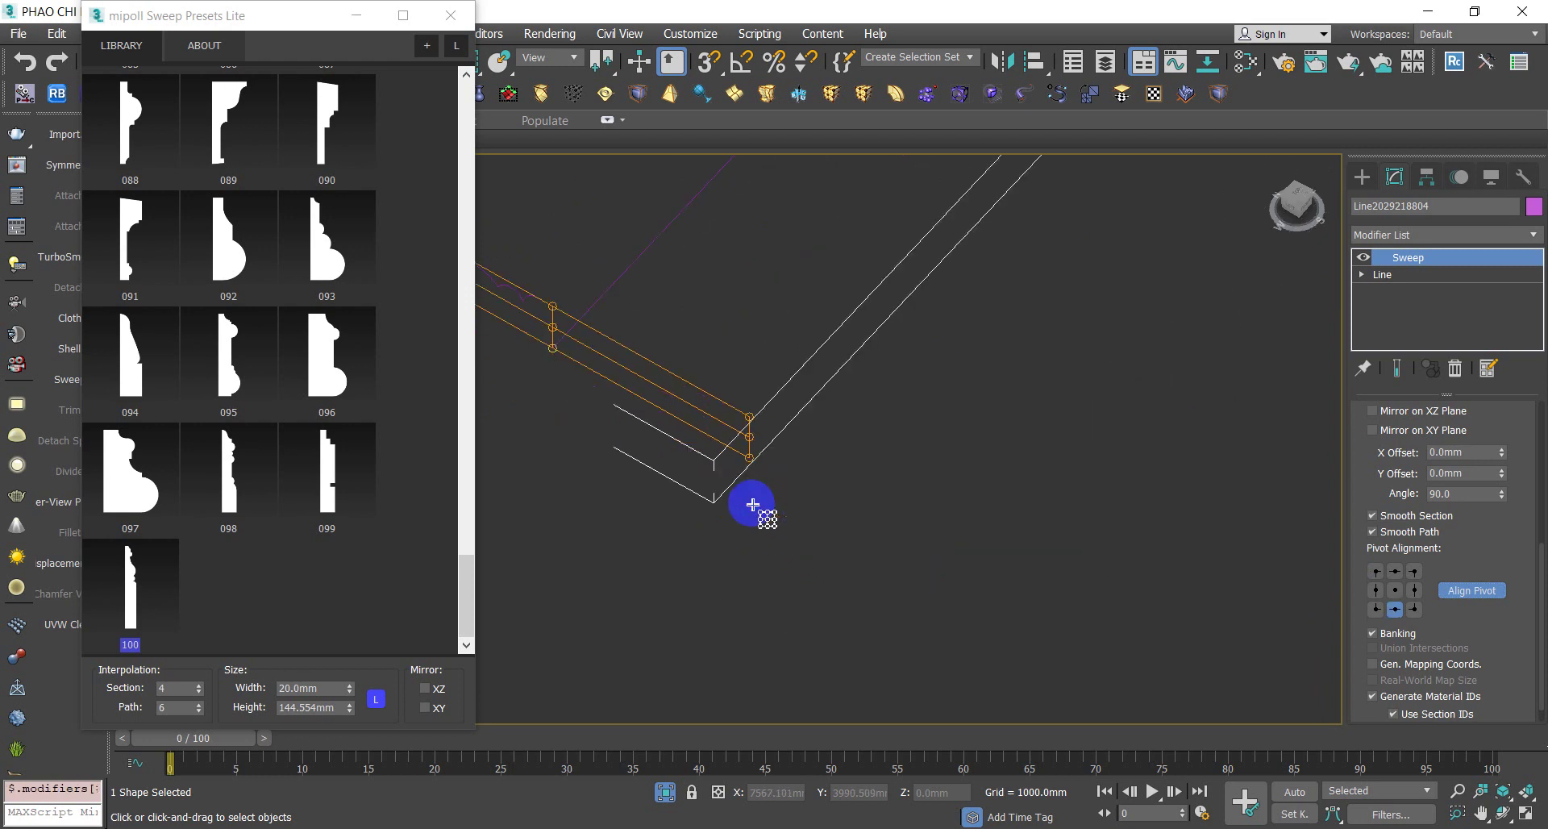
Deselect the molding, switch to Top view, and pick preset 012 in the library
left_click(1022, 594)
scroll(945, 579, "down", 3)
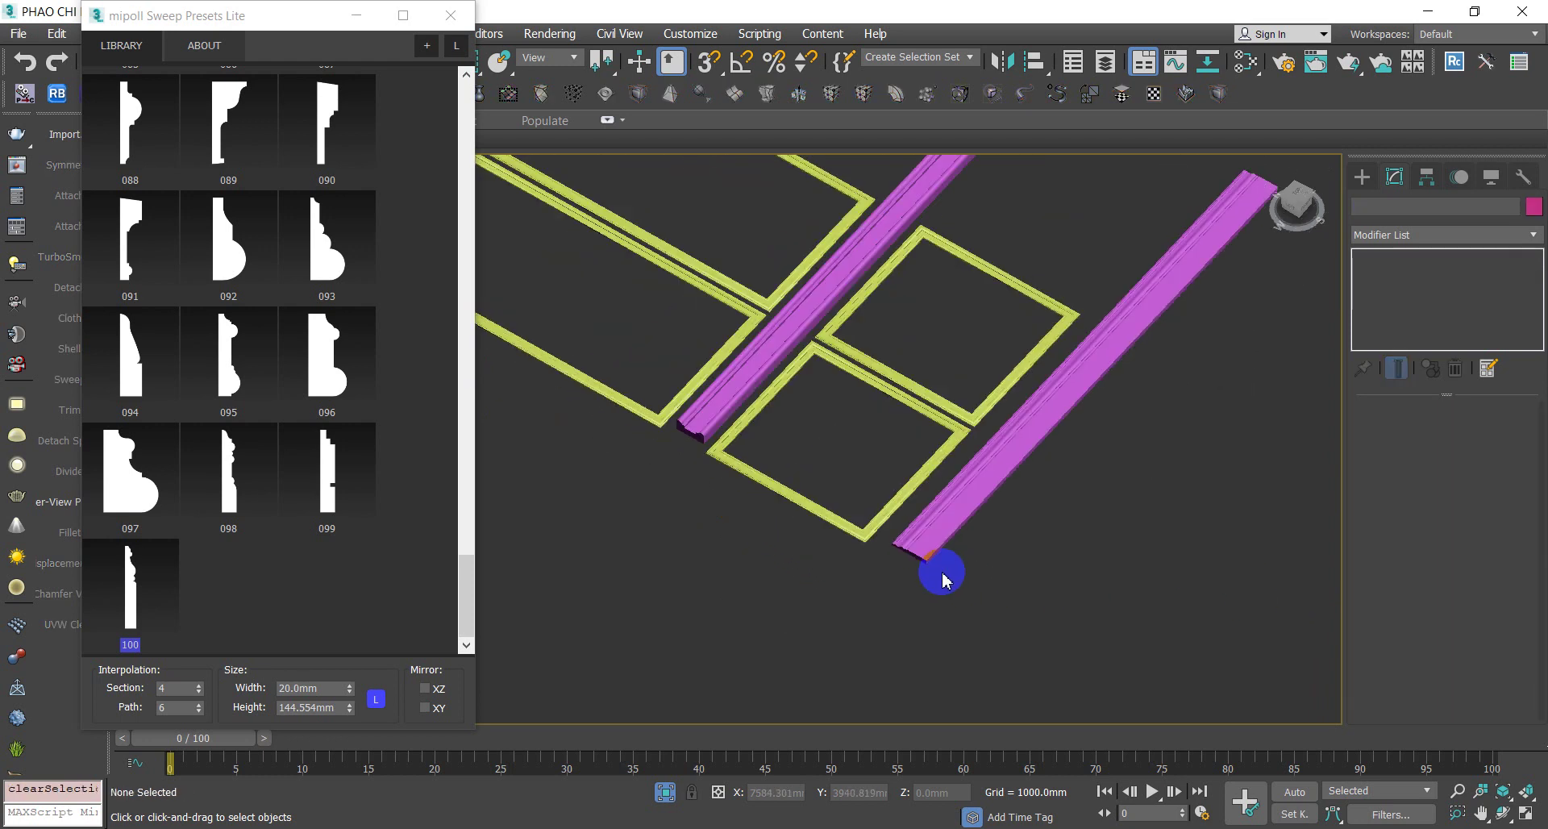
key("t")
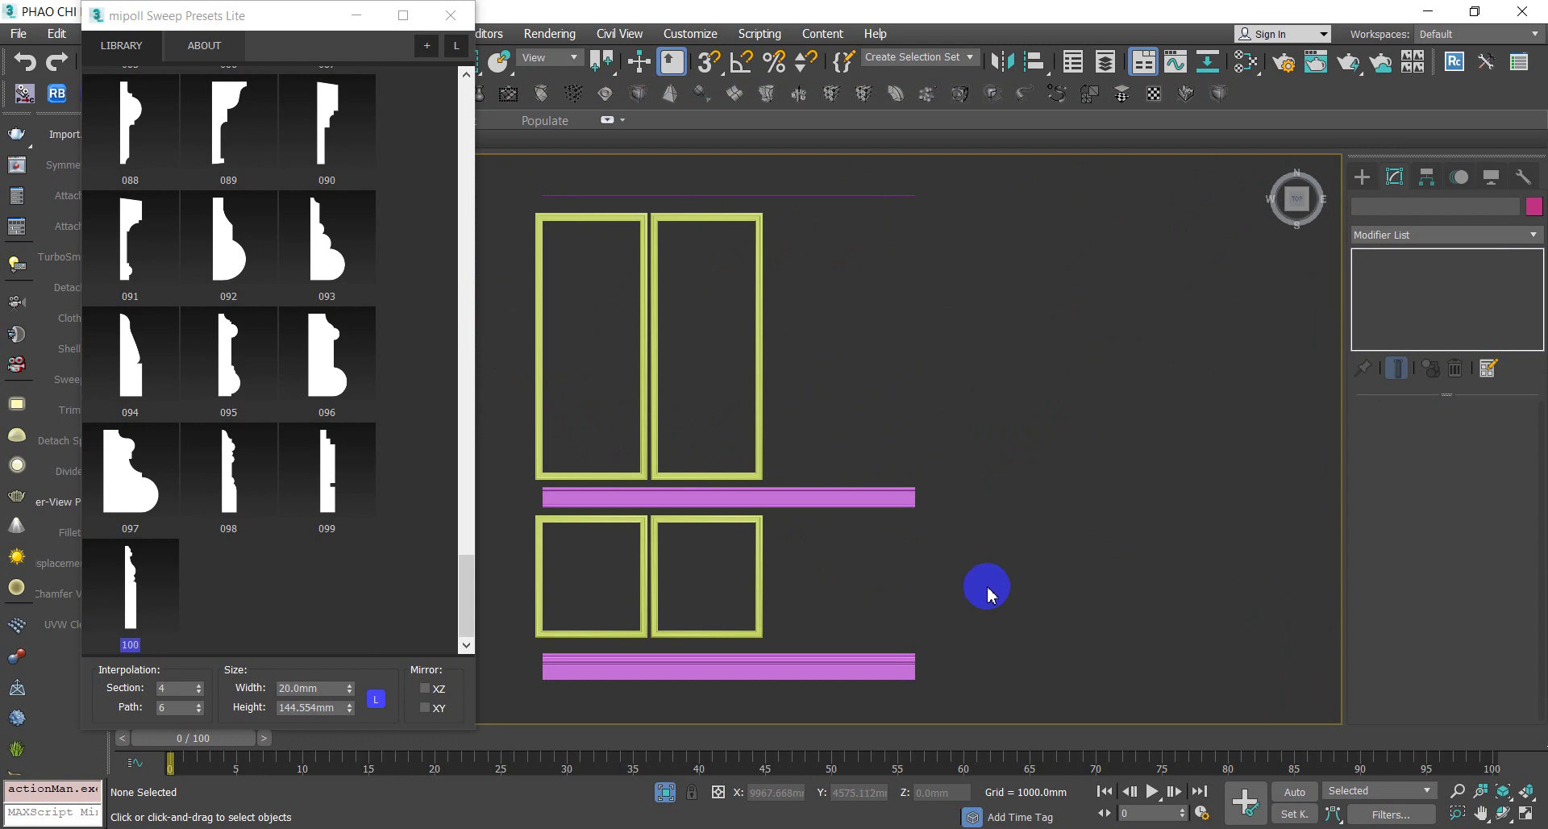
middle_click_drag(886, 458, 950, 474)
mouse_move(461, 564)
left_mouse_down()
mouse_move(425, 169)
mouse_move(440, 117)
left_mouse_up()
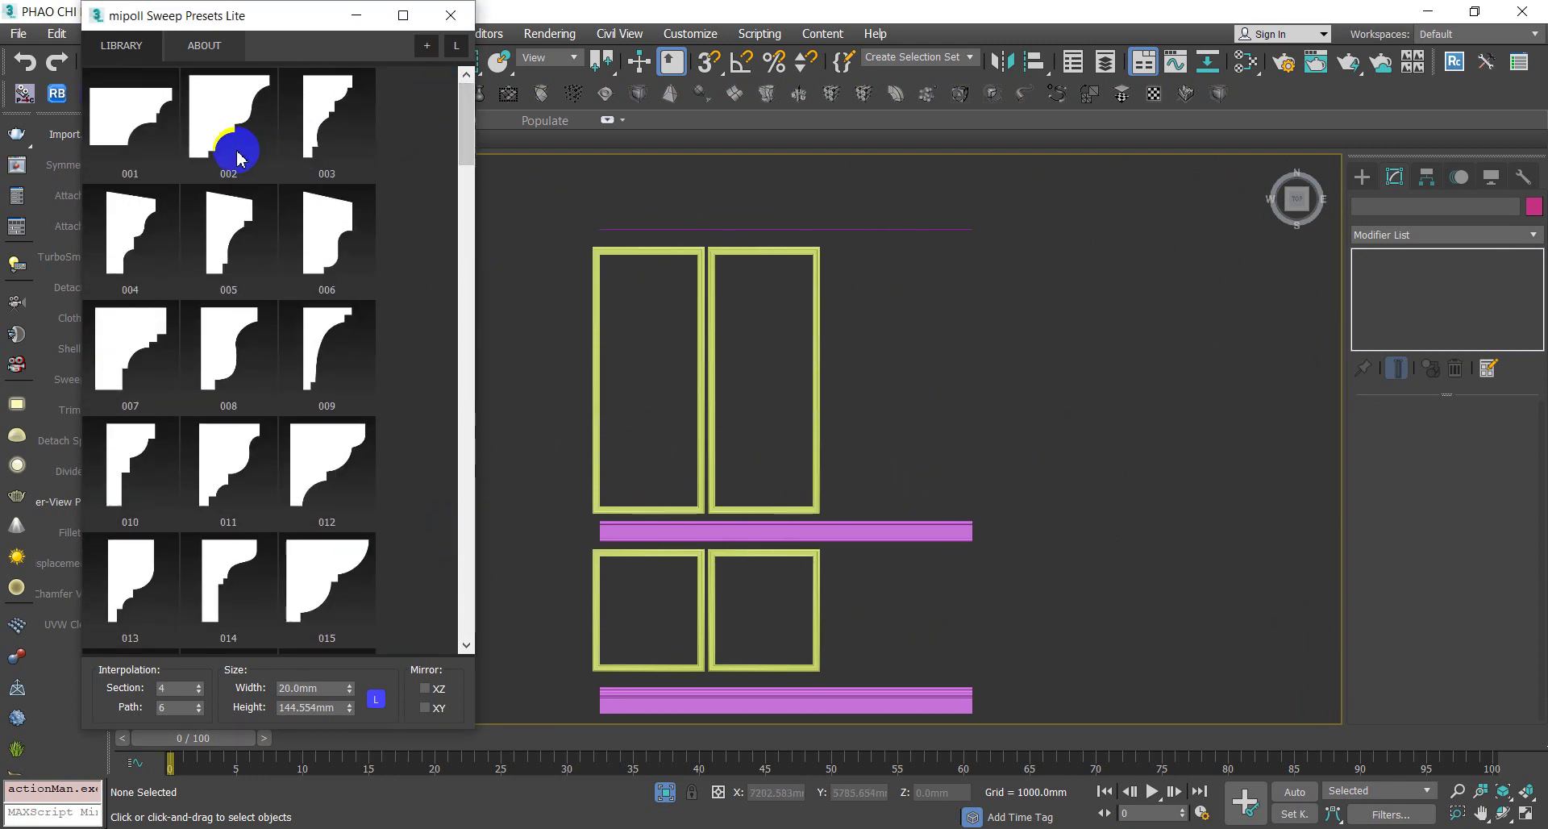
left_click(131, 290)
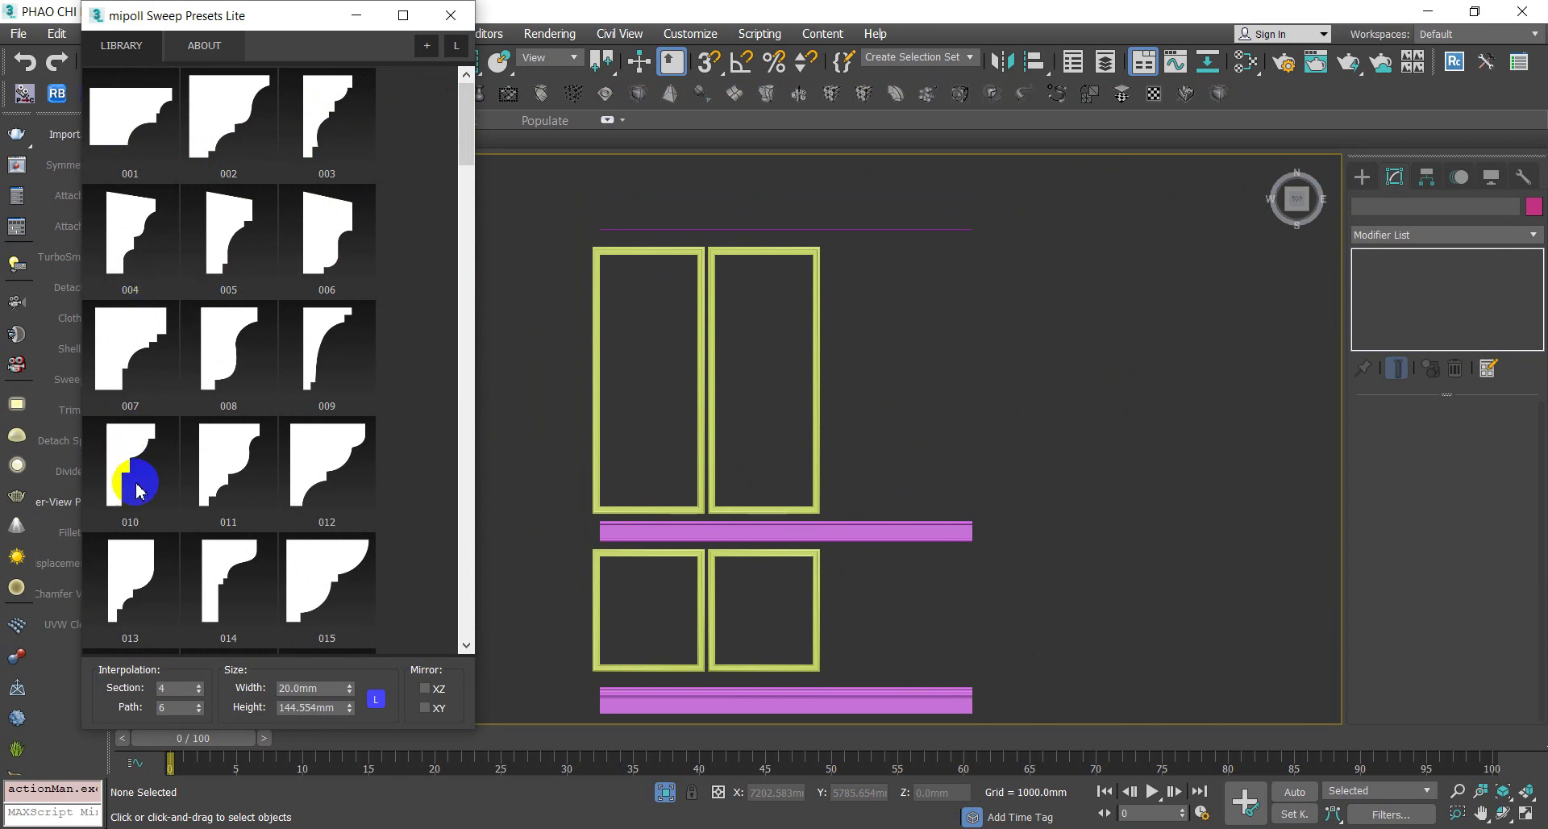
left_click(328, 484)
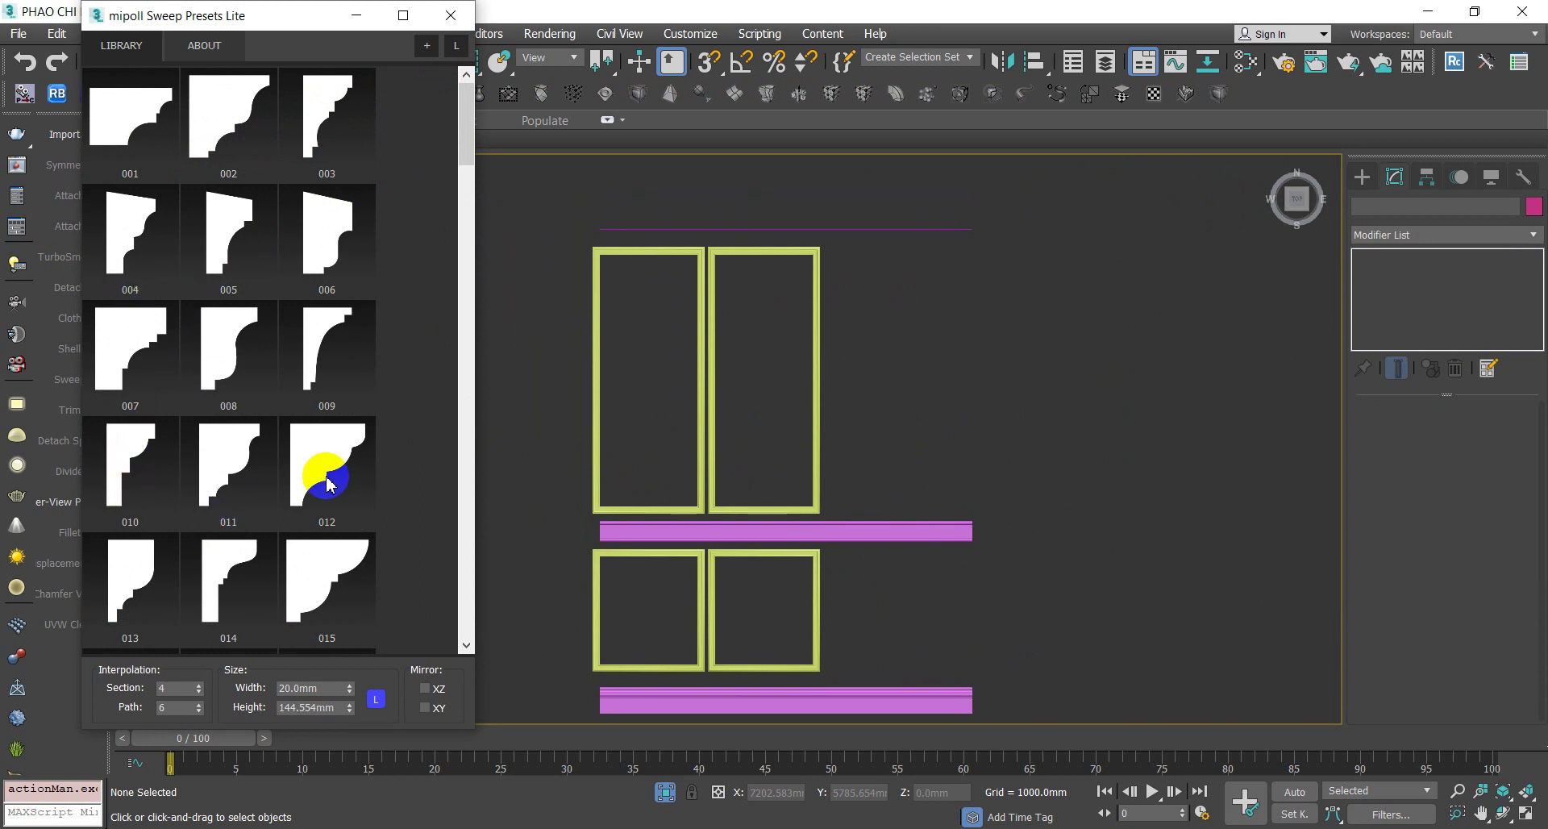
left_click(332, 466)
Select the top line and sweep it with preset 012
scroll(1013, 366, "down", 2)
scroll(1016, 428, "up", 2)
left_click_drag(1005, 328, 897, 187)
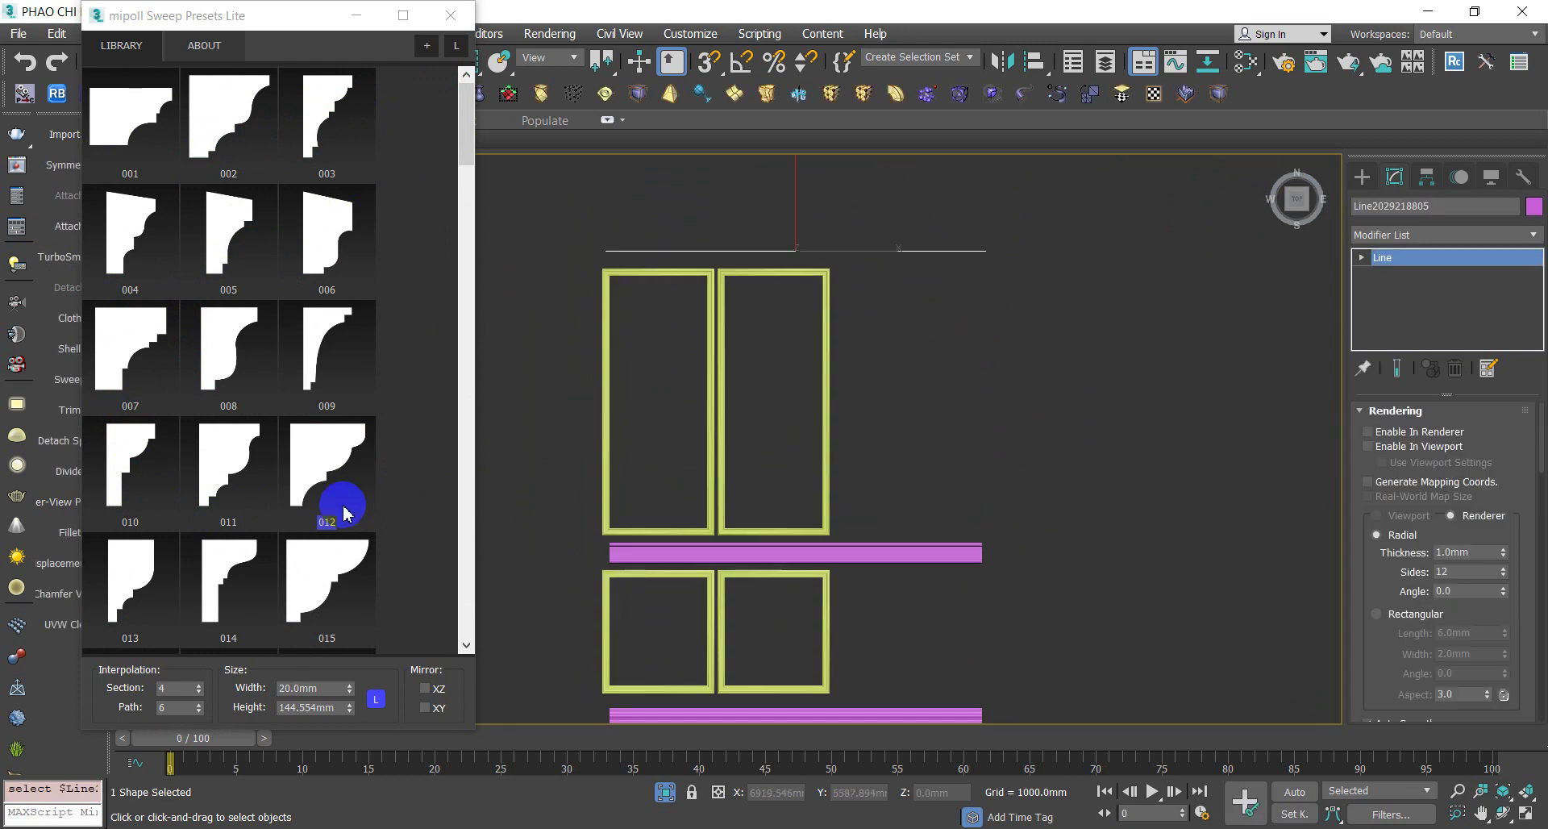
left_click(345, 470)
Use Align Pivot to anchor the 012 profile at its top-right corner
scroll(794, 251, "up", 3)
left_click(1399, 686)
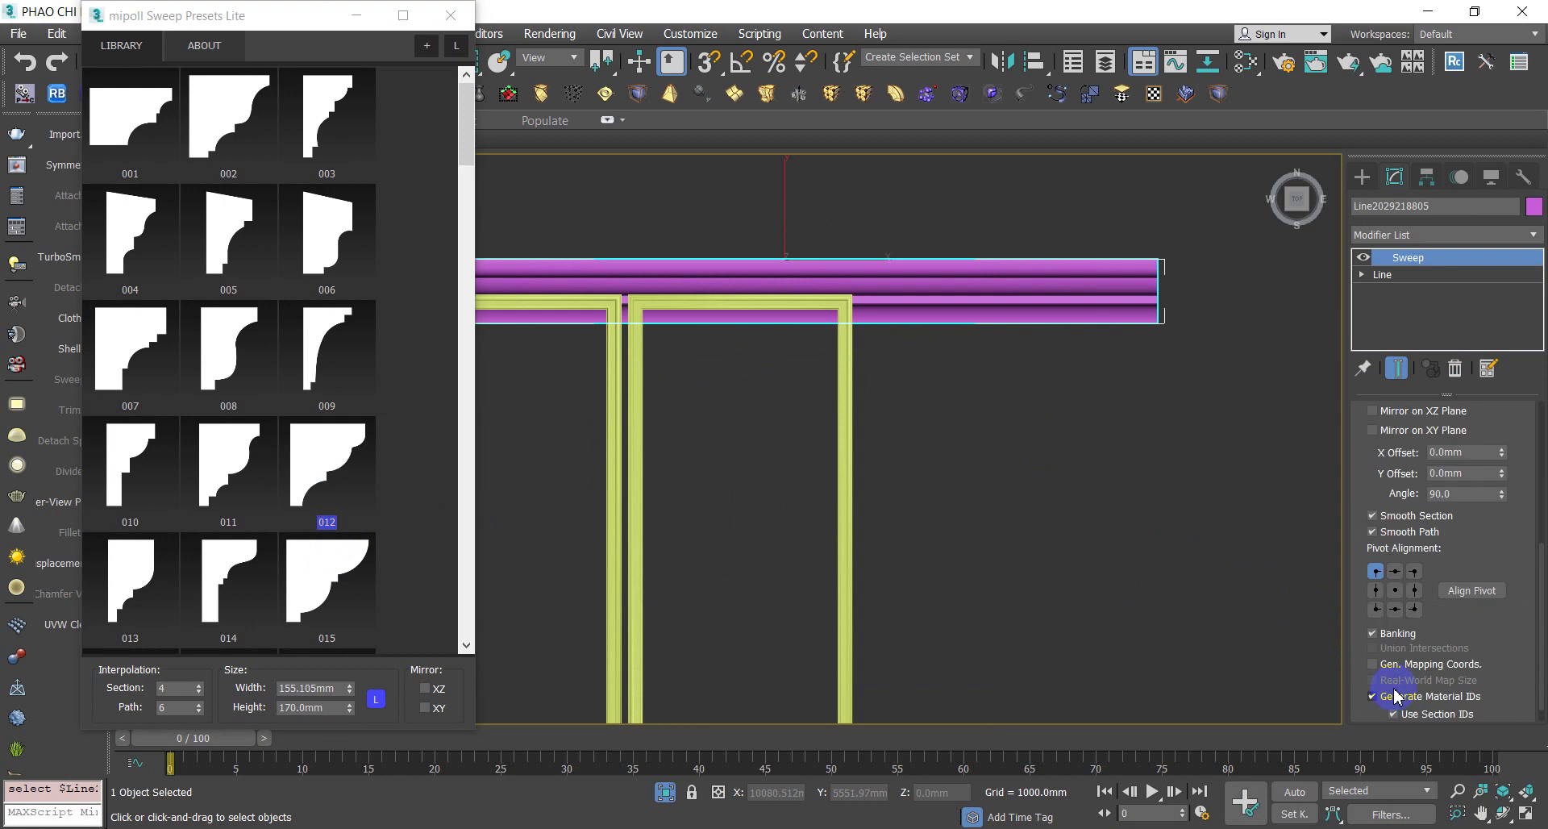
left_click_drag(1541, 669, 1542, 686)
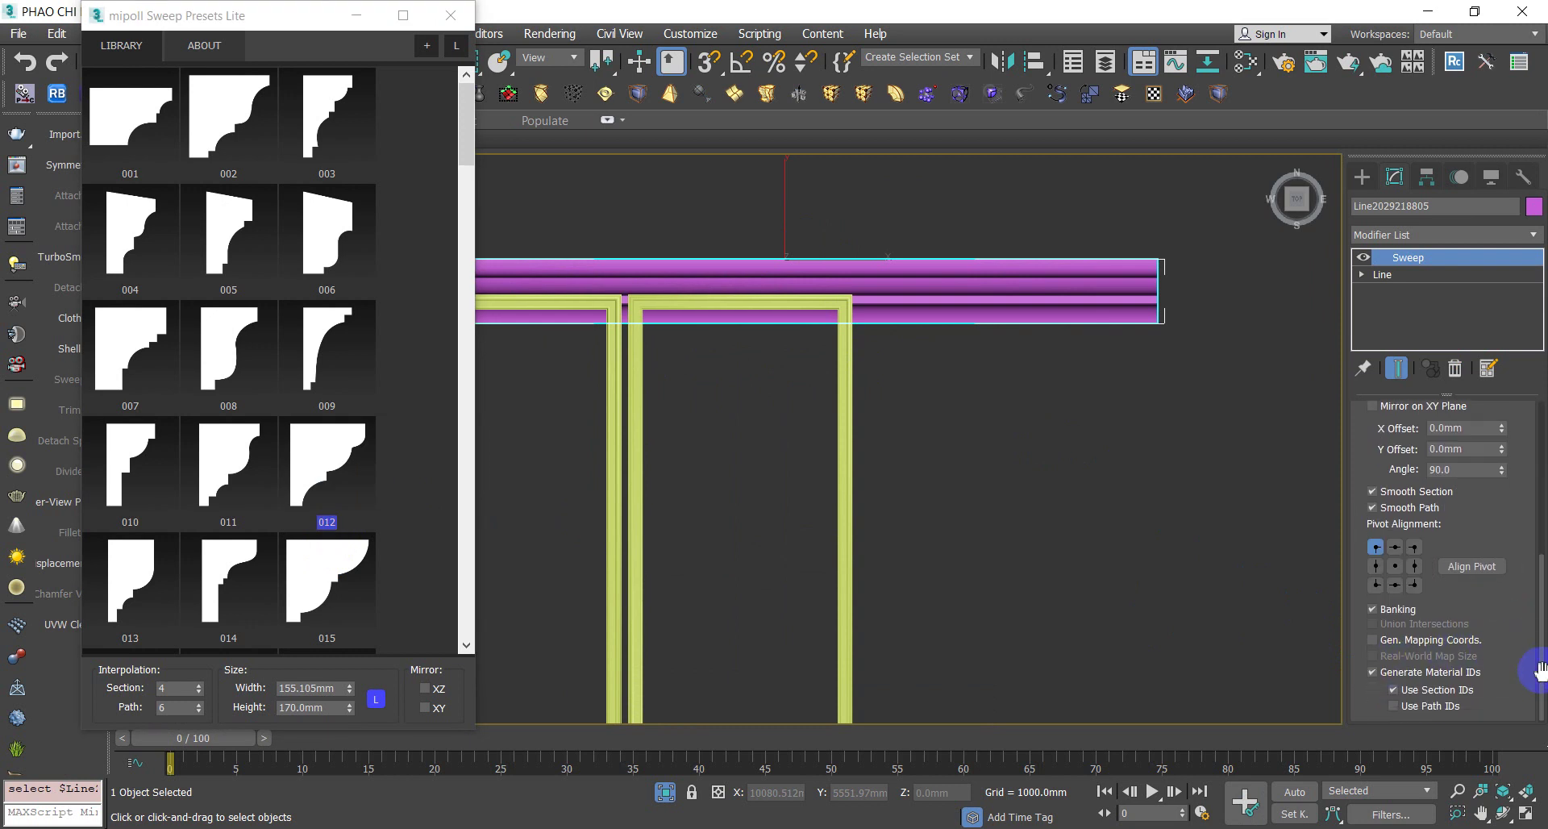
left_click(1472, 568)
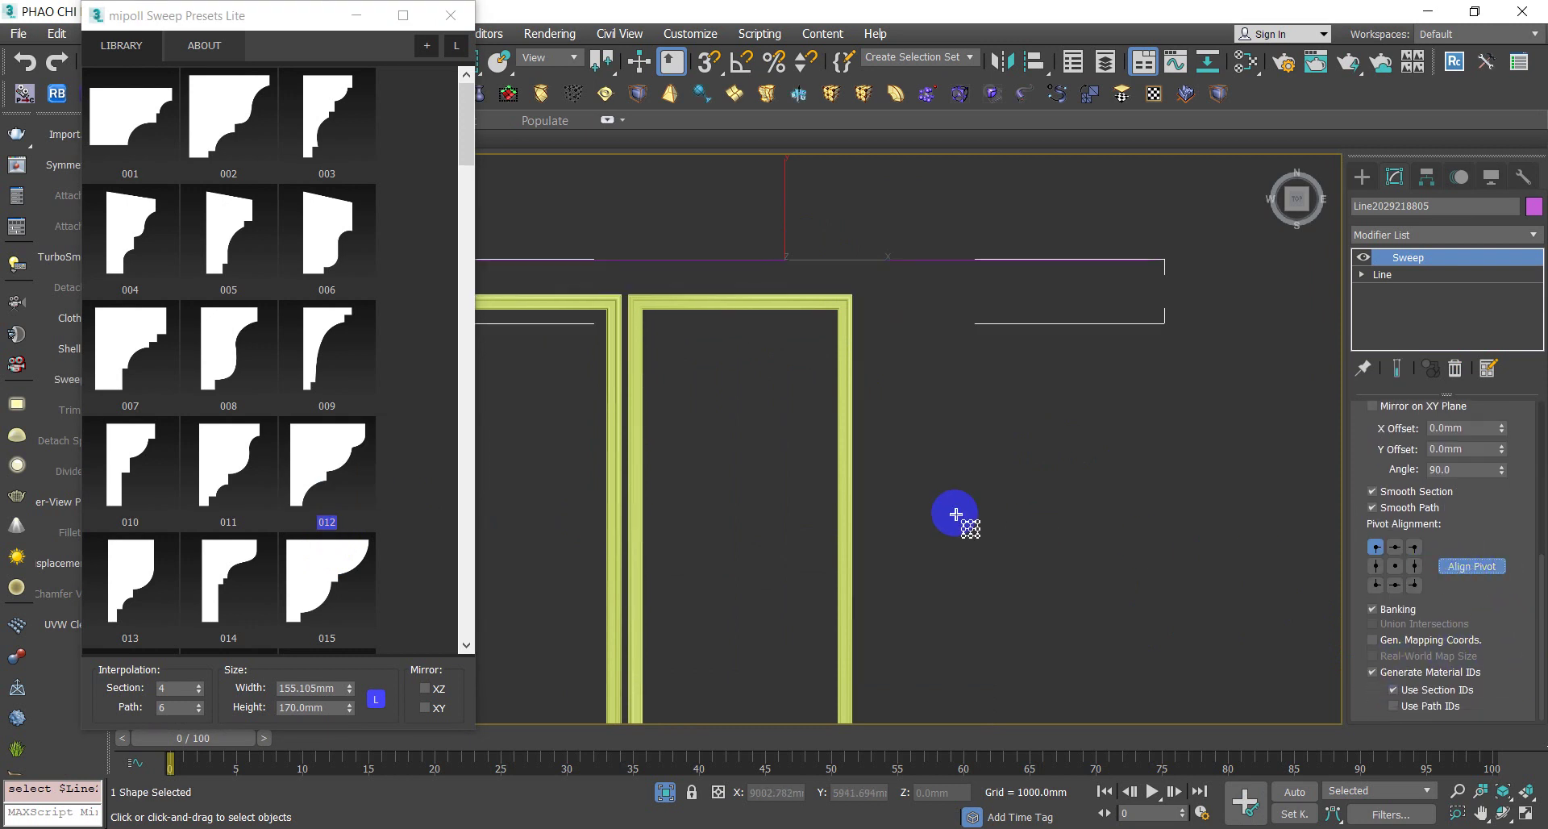
middle_click_drag(1029, 524, 1330, 449)
scroll(1150, 428, "down", 3)
mouse_move(1151, 428)
middle_mouse_down("alt")
mouse_move(1080, 387)
mouse_move(1174, 359)
mouse_move(1216, 298)
mouse_move(1375, 505)
mouse_move(1163, 305)
mouse_move(1120, 452)
middle_mouse_up("alt")
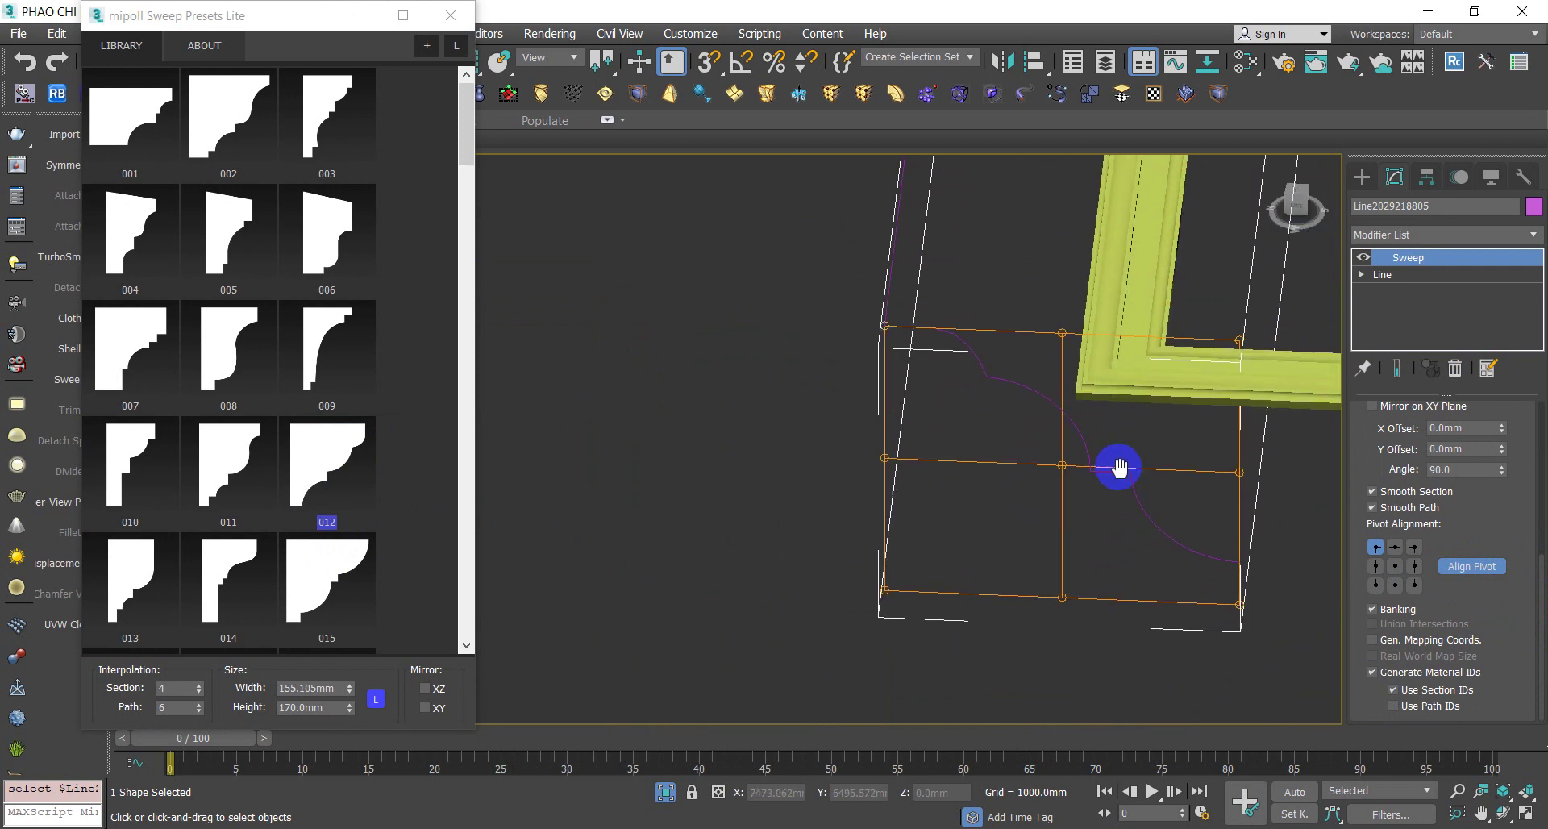
key("ctrl+z")
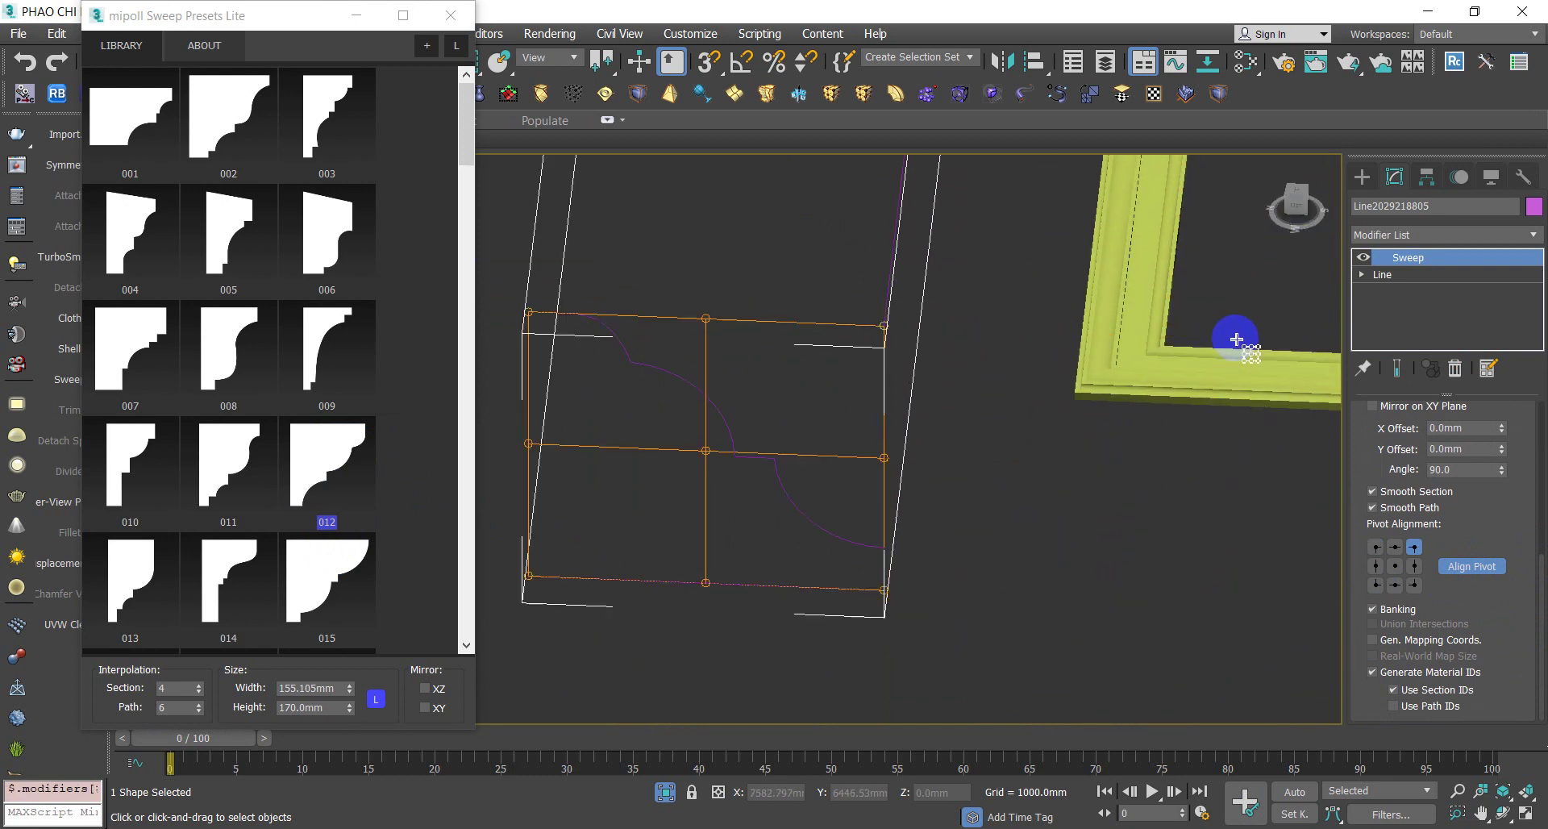
left_click(1482, 567)
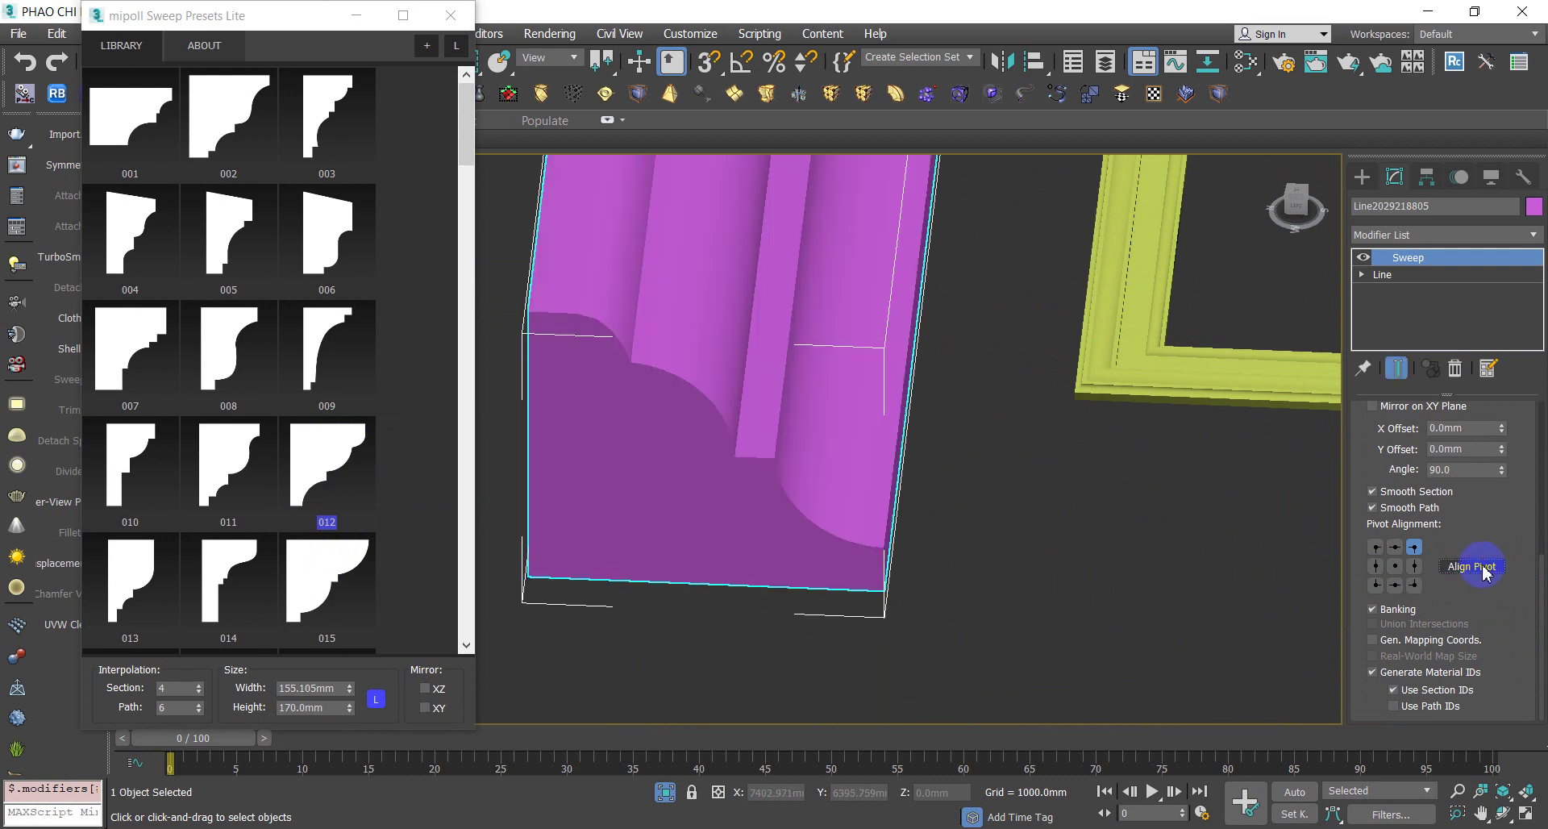
scroll(934, 463, "down", 5)
mouse_move(892, 449)
middle_mouse_down("alt")
mouse_move(787, 441)
mouse_move(766, 528)
mouse_move(820, 449)
mouse_move(816, 480)
mouse_move(781, 486)
middle_mouse_up("alt")
scroll(786, 486, "up", 3)
In a zoomed Left view, box-select the three rail moldings together
key("l")
key("z")
scroll(787, 473, "down", 5)
mouse_move(925, 477)
middle_mouse_down()
mouse_move(857, 490)
mouse_move(931, 554)
middle_mouse_up()
left_click_drag(1184, 544, 802, 436)
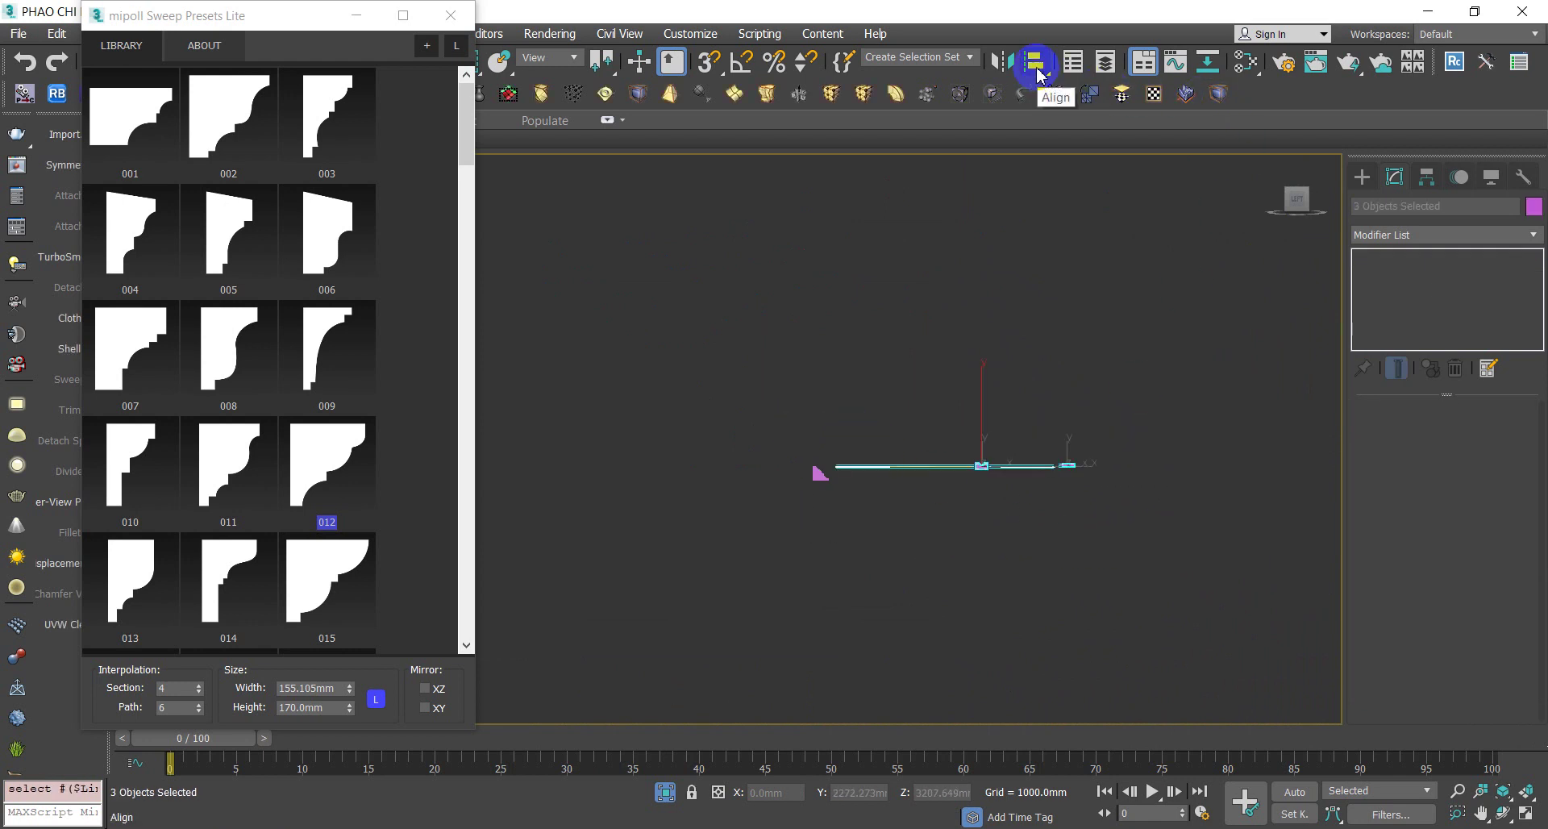
Align the selected rails to the target line by Y position, minimum edge
left_click(821, 477)
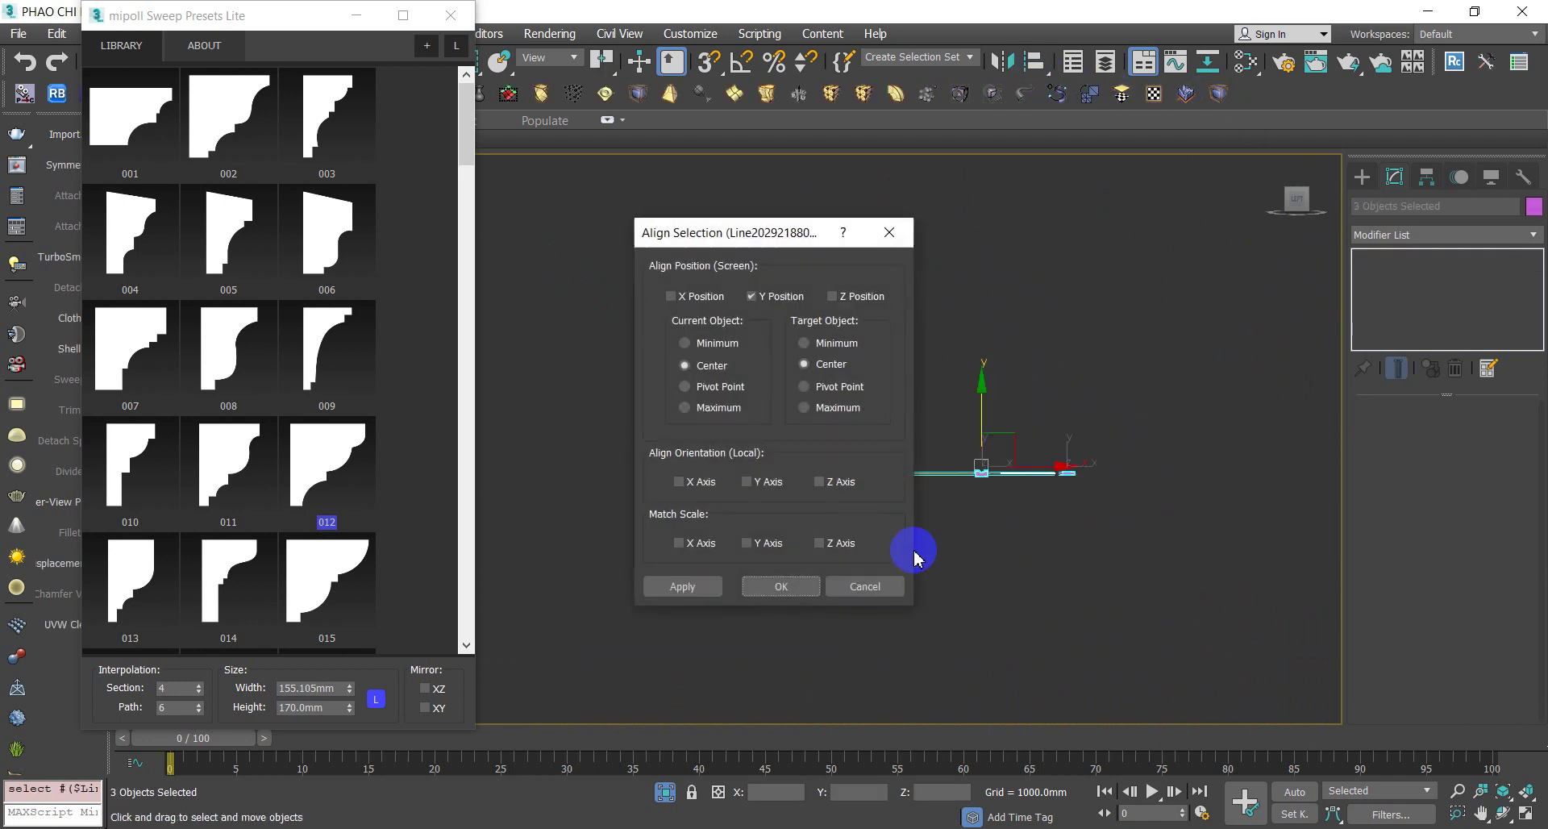
left_click(715, 347)
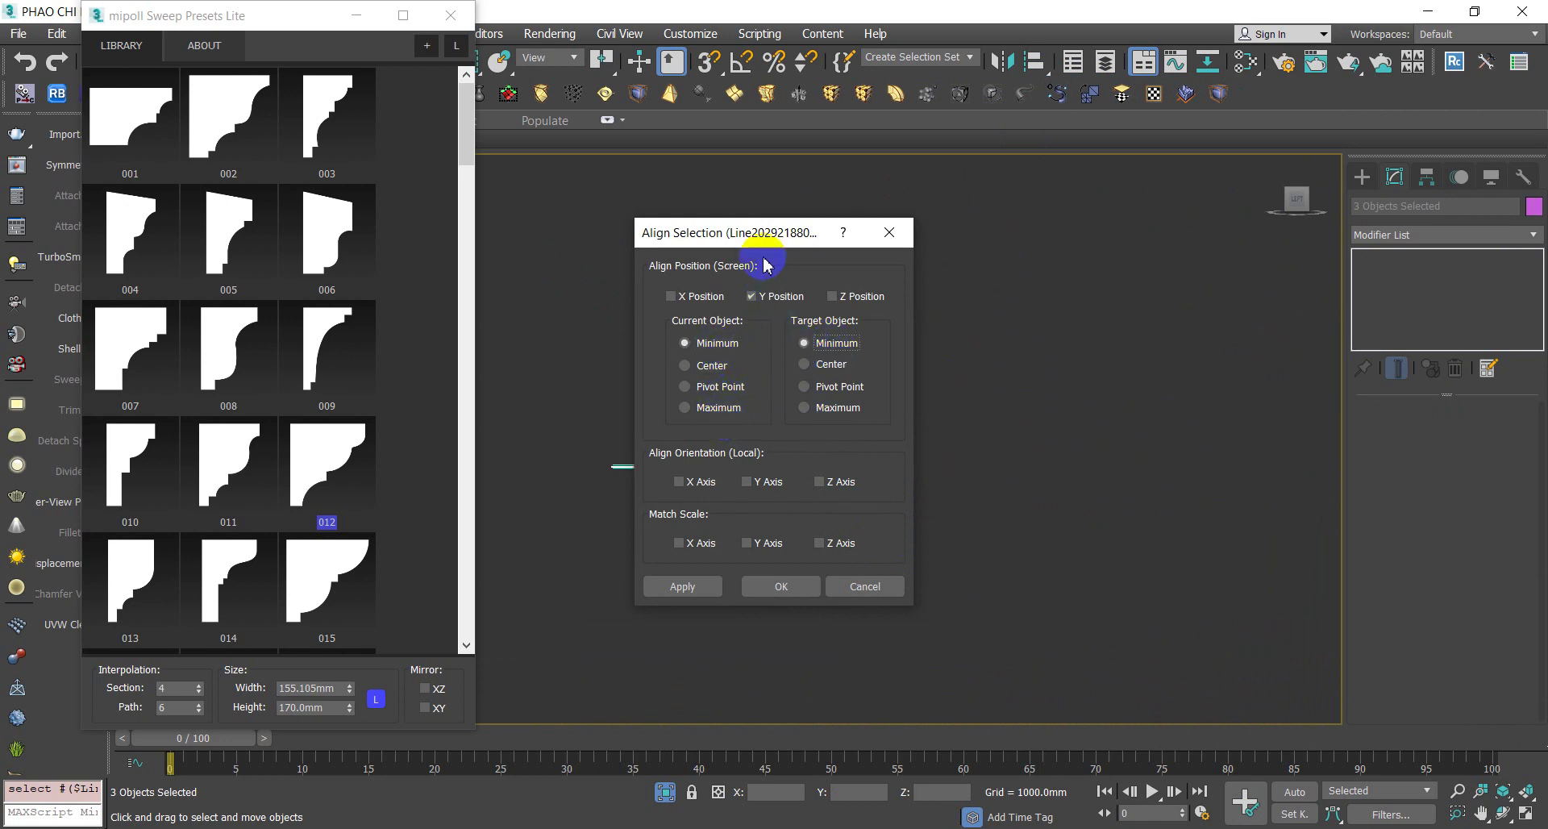
left_click_drag(769, 232, 1124, 216)
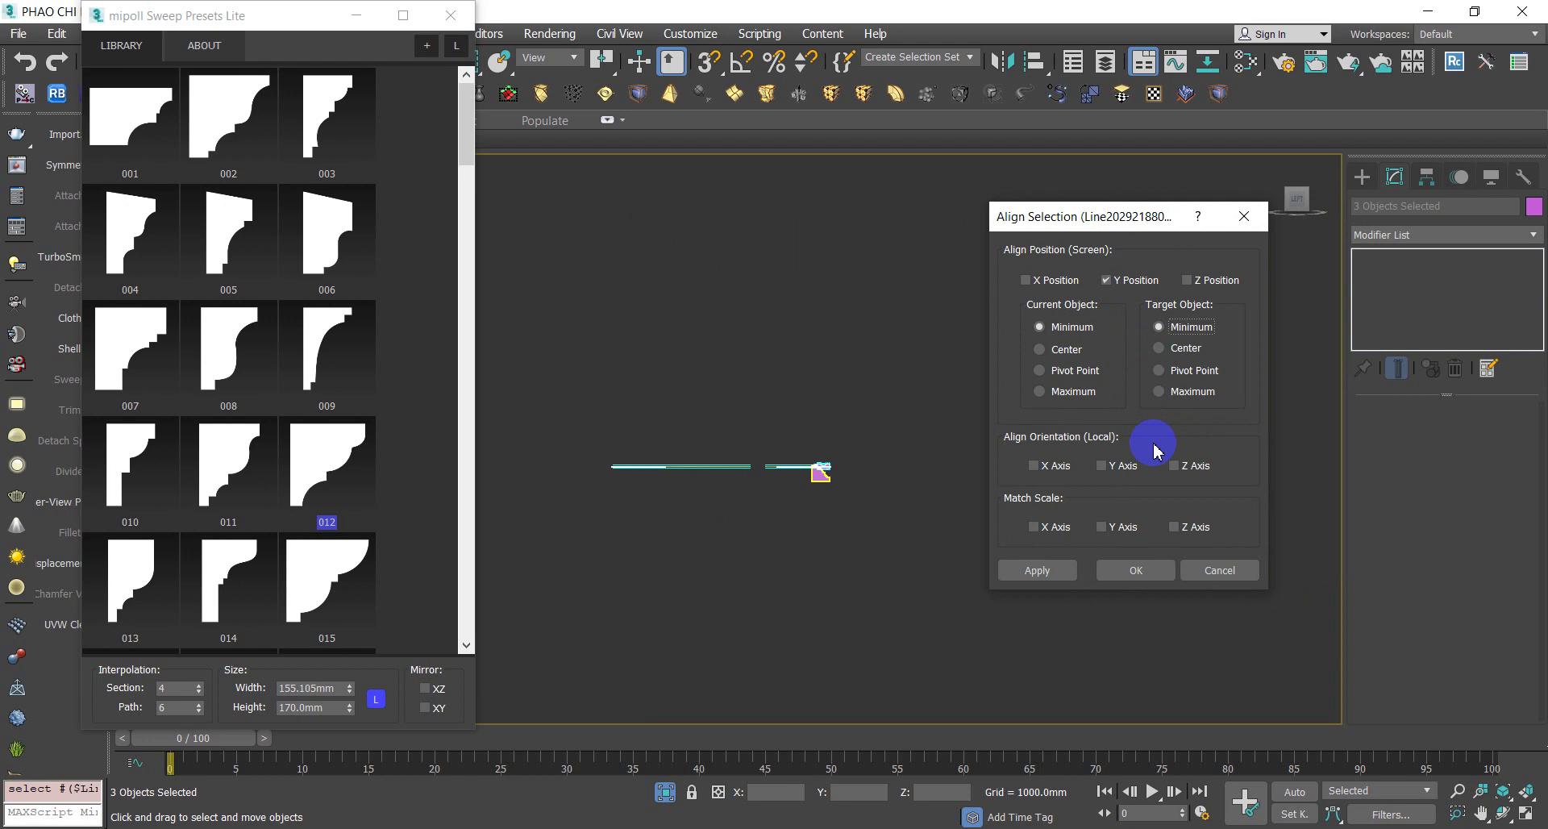
left_click(1217, 569)
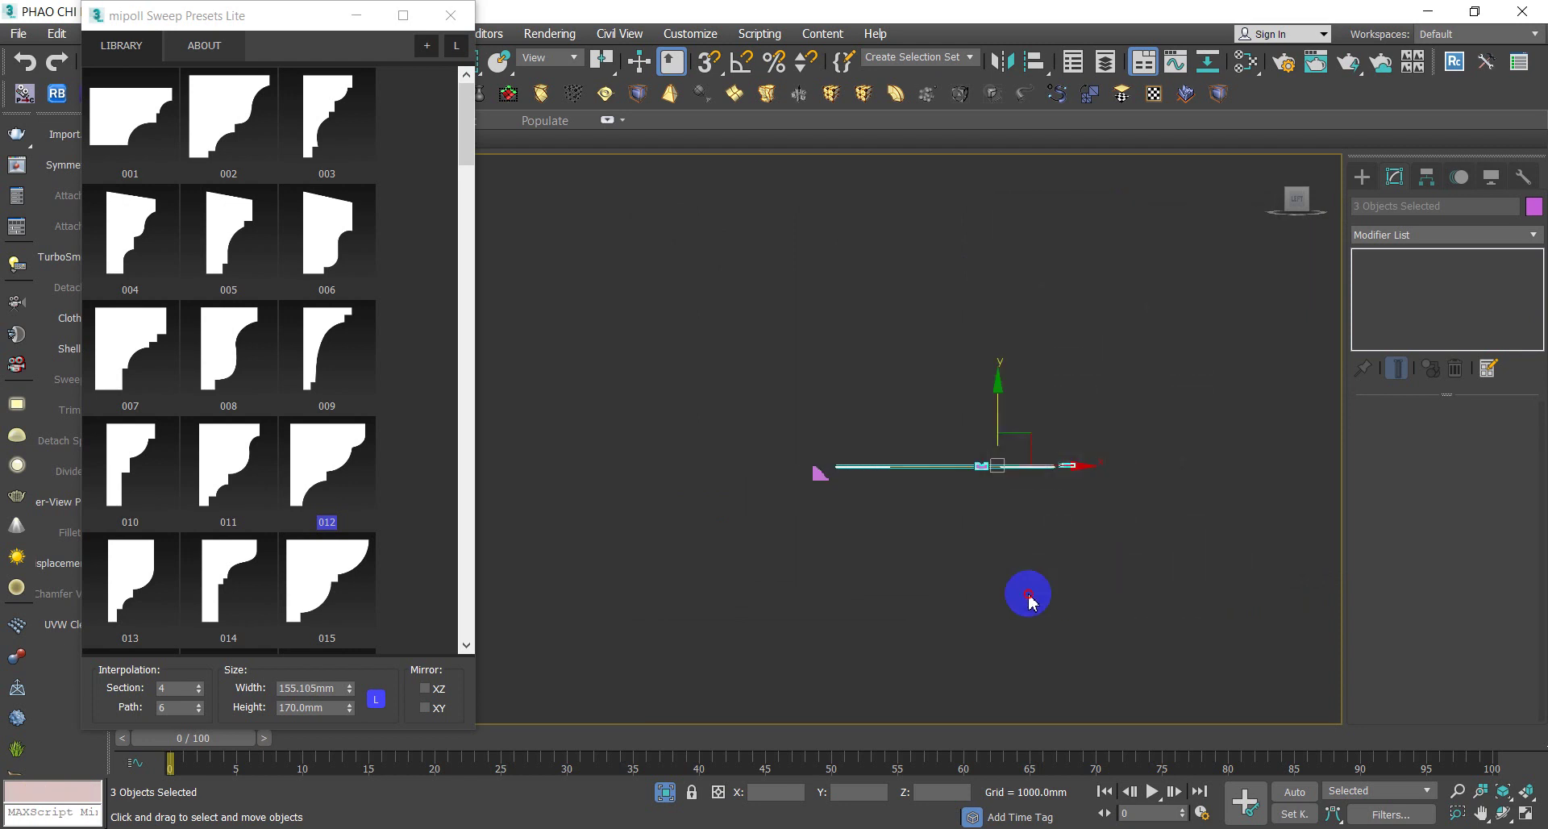
left_click(1076, 596)
Align the left-hand molding profile to the long rail by its minimum edge
scroll(905, 466, "up", 3)
scroll(1037, 528, "up", 3)
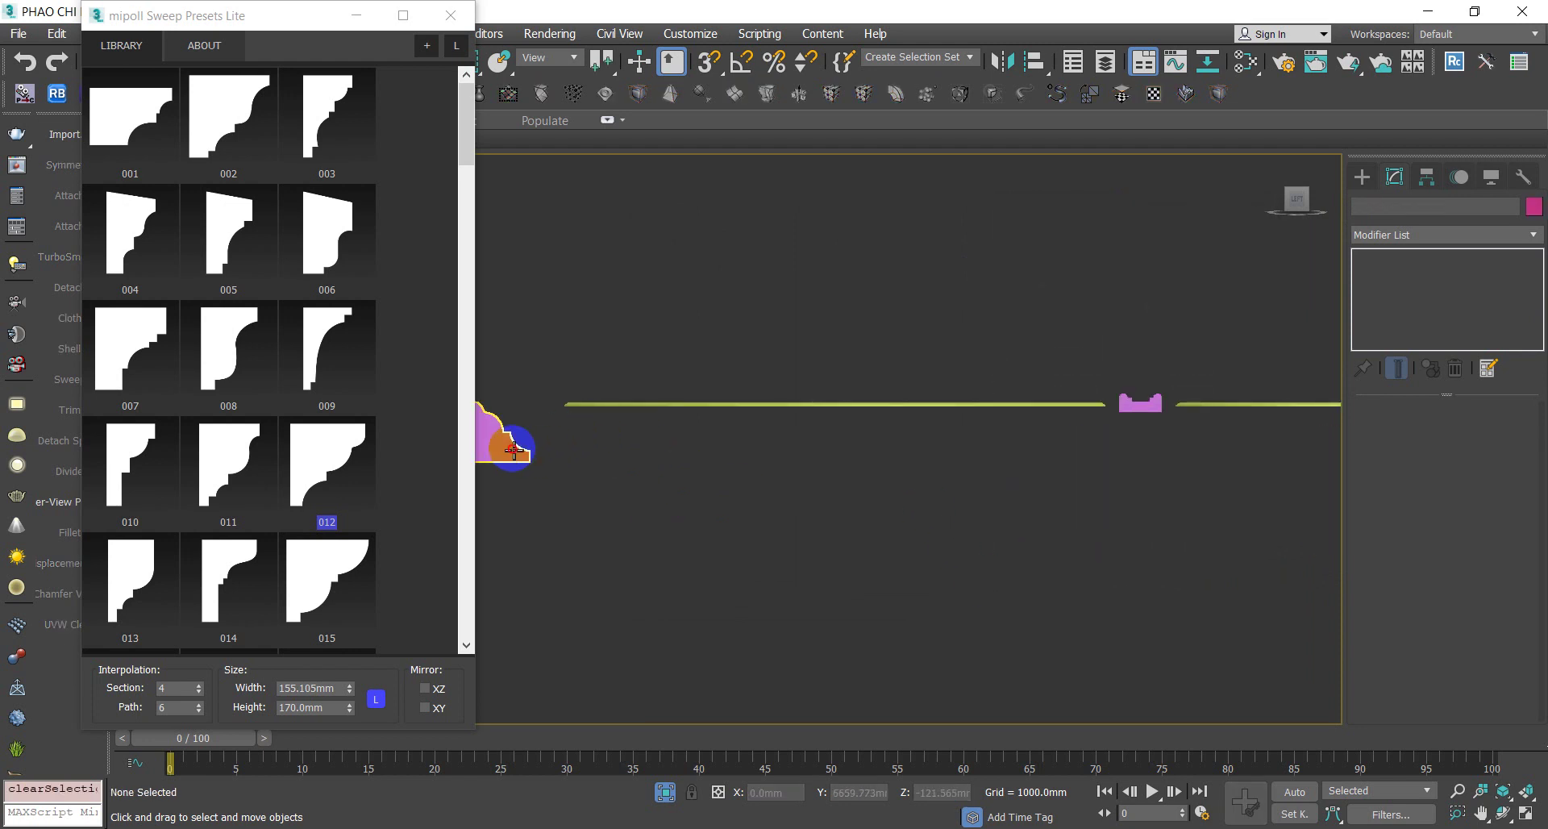
left_click(509, 431)
left_click(1034, 61)
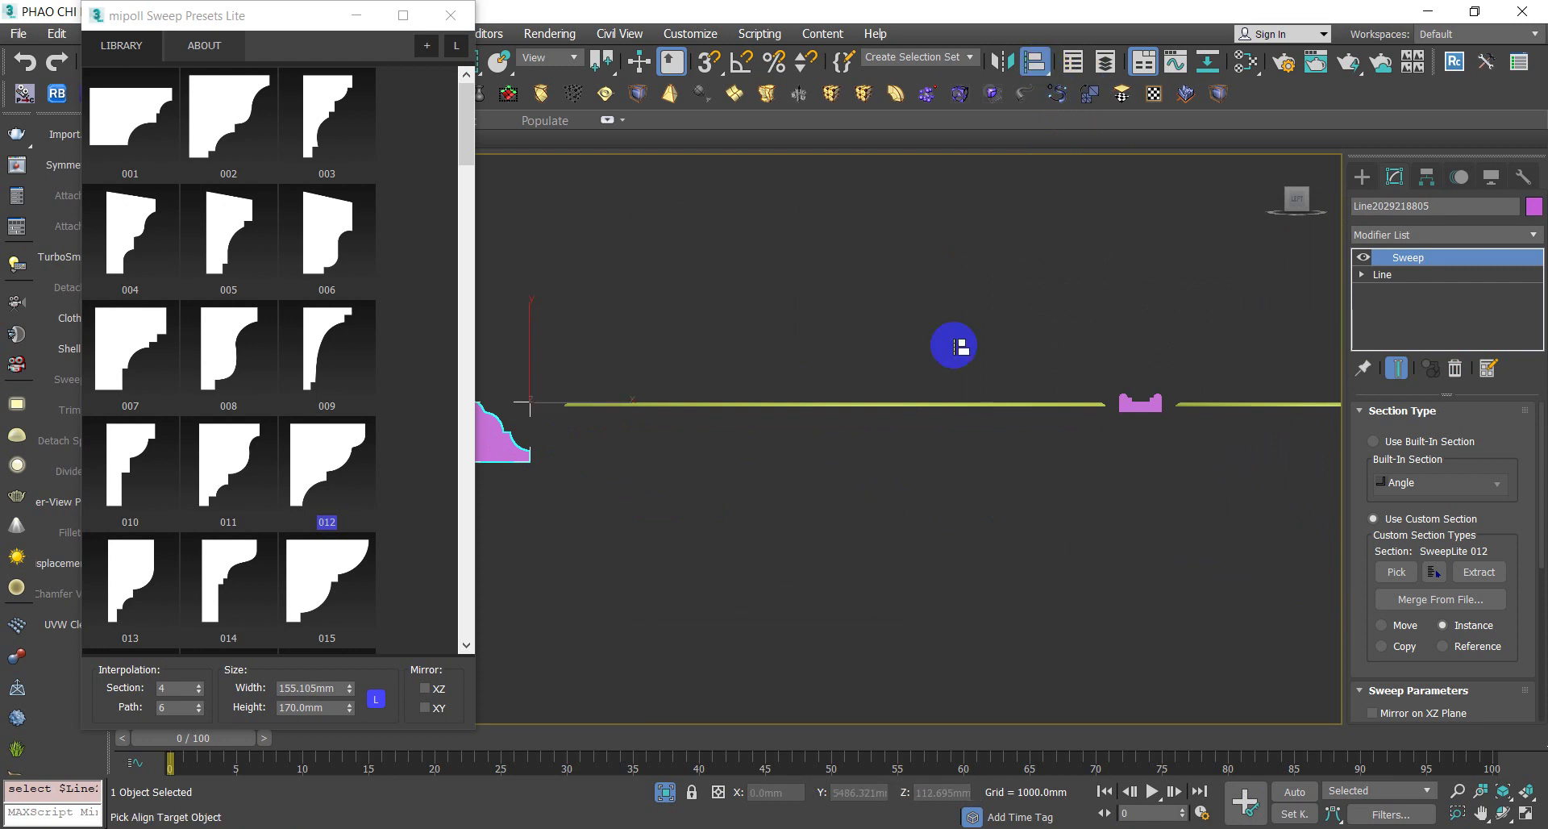
left_click(943, 411)
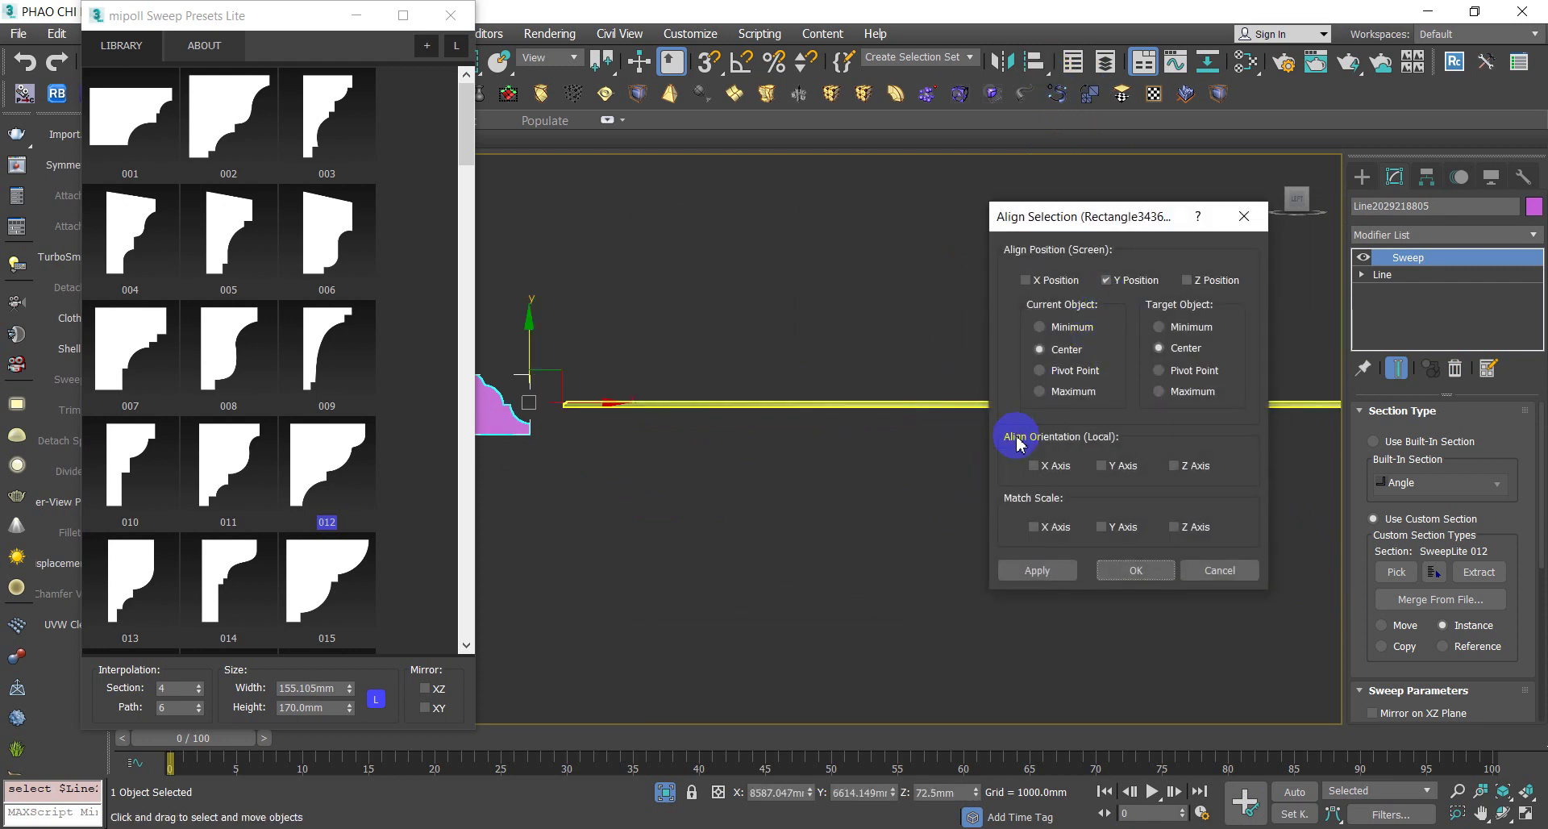
left_click(1082, 332)
left_click(1039, 569)
left_click(1128, 570)
left_click(911, 554)
Select the right-hand profile and start an alignment, then cancel it
scroll(947, 552, "down", 3)
scroll(1185, 479, "up", 3)
scroll(1191, 451, "up", 3)
left_click(1193, 447)
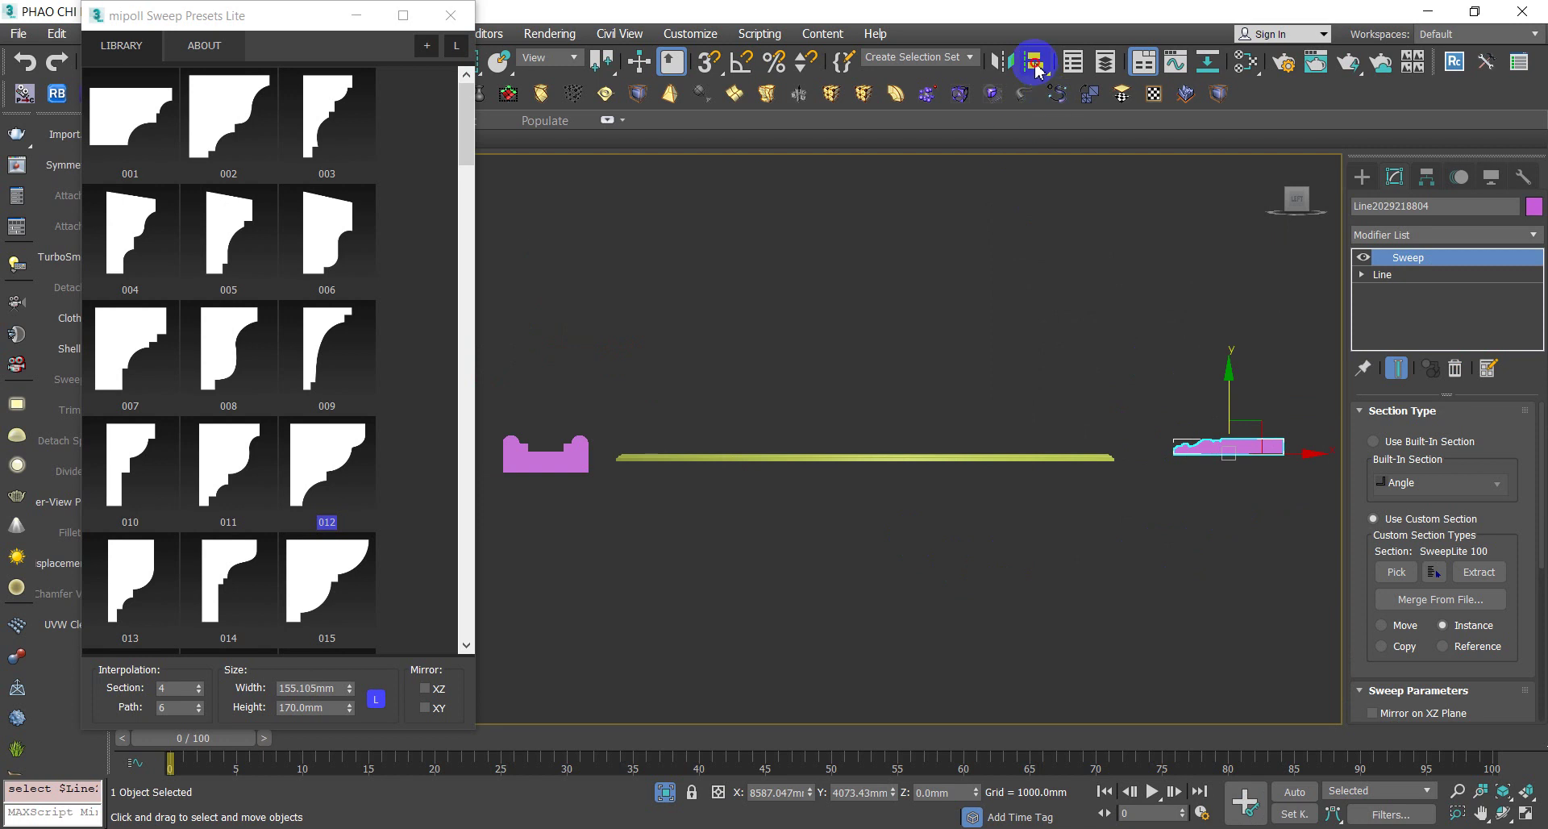
left_click(1038, 73)
scroll(570, 473, "down", 3)
scroll(818, 435, "down", 2)
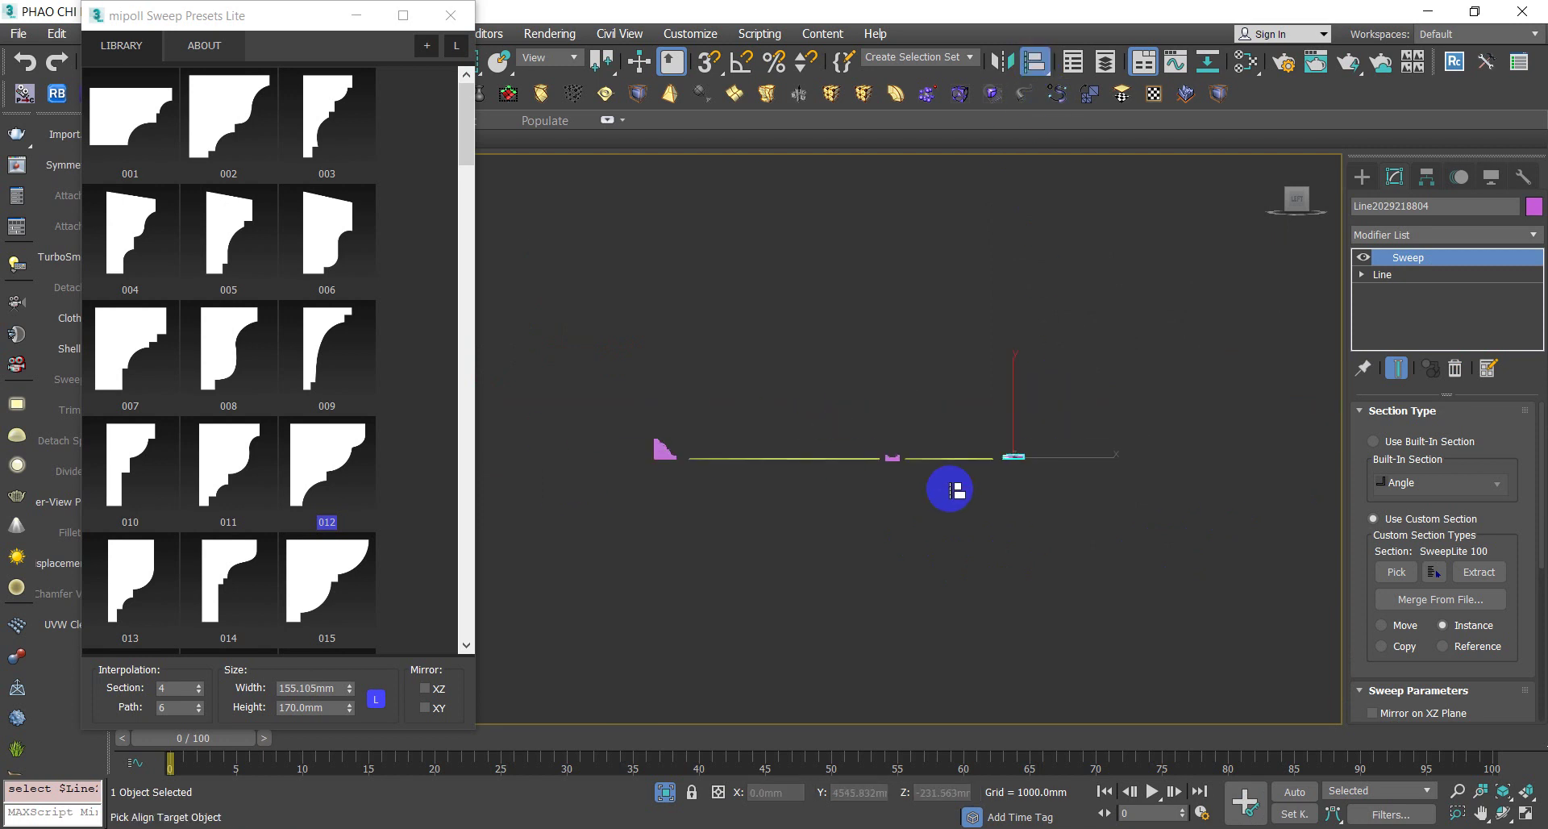
right_click(984, 492)
left_click(895, 556)
Align the long swept rail and the small right-end profile together to the target
mouse_move(1082, 562)
left_mouse_down()
mouse_move(882, 360)
mouse_move(724, 383)
left_mouse_up()
left_click_drag(1106, 448, 873, 365)
mouse_move(1131, 479)
left_mouse_down()
mouse_move(900, 383)
mouse_move(890, 395)
left_mouse_up()
left_click(867, 433)
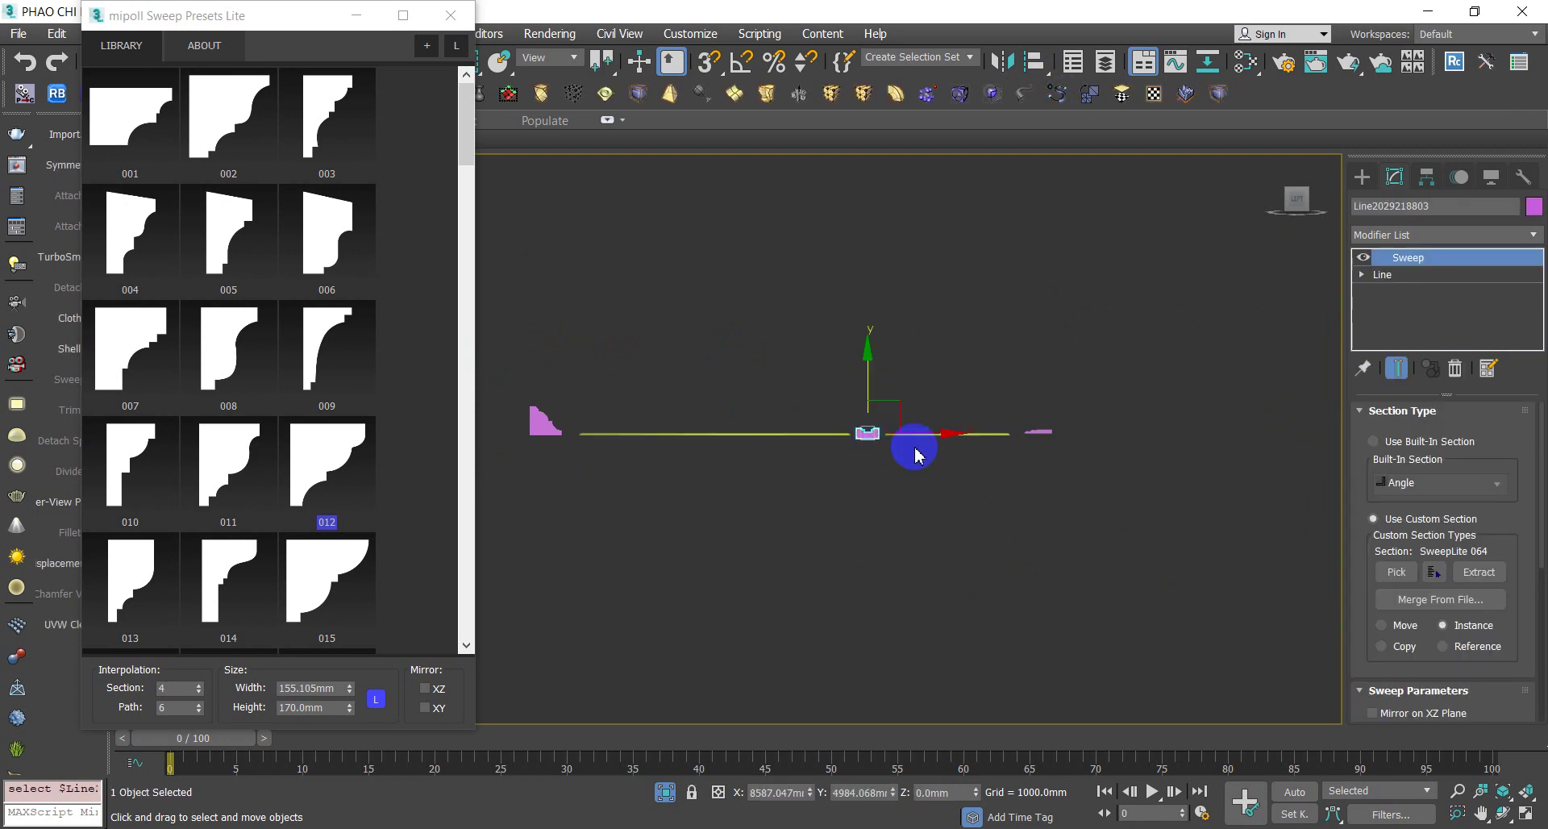
left_click(1045, 433, "ctrl")
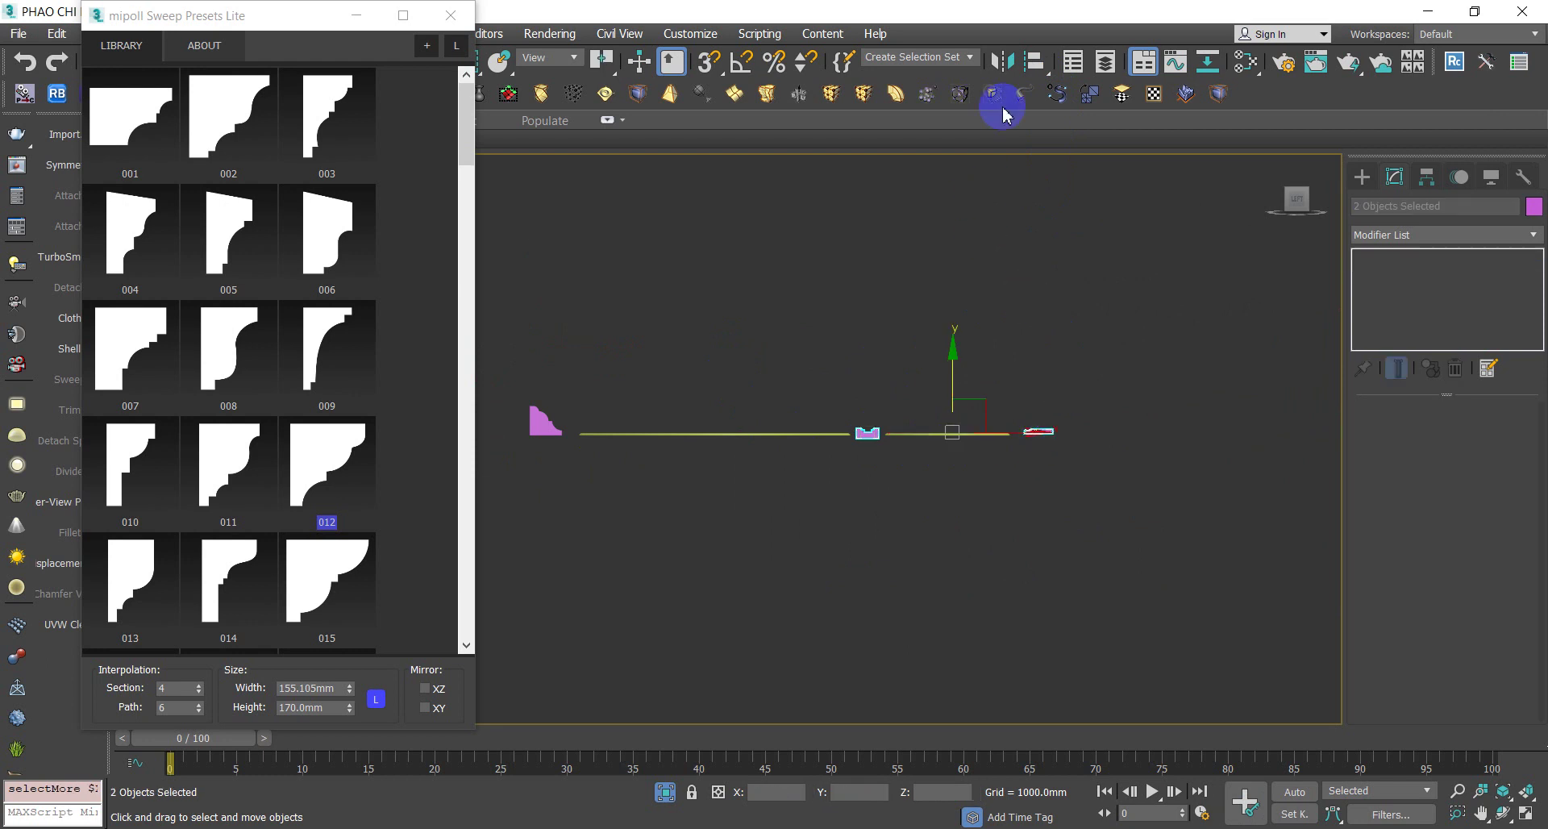
left_click(614, 435)
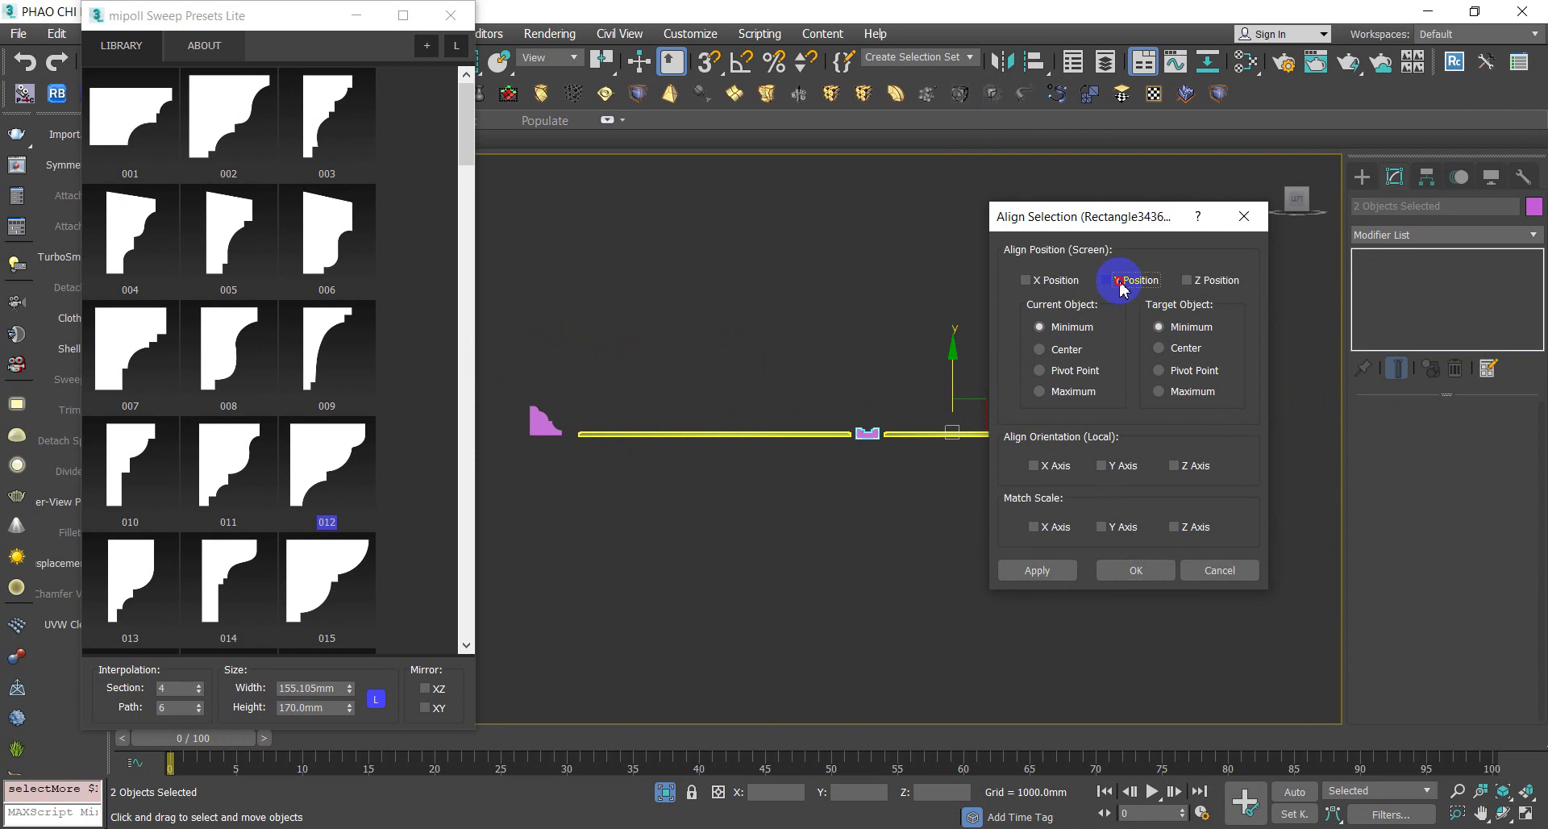
left_click(1125, 570)
left_click(954, 520)
Select all four molding objects and view them from the Top
scroll(978, 452, "up", 3)
scroll(1104, 453, "down", 2)
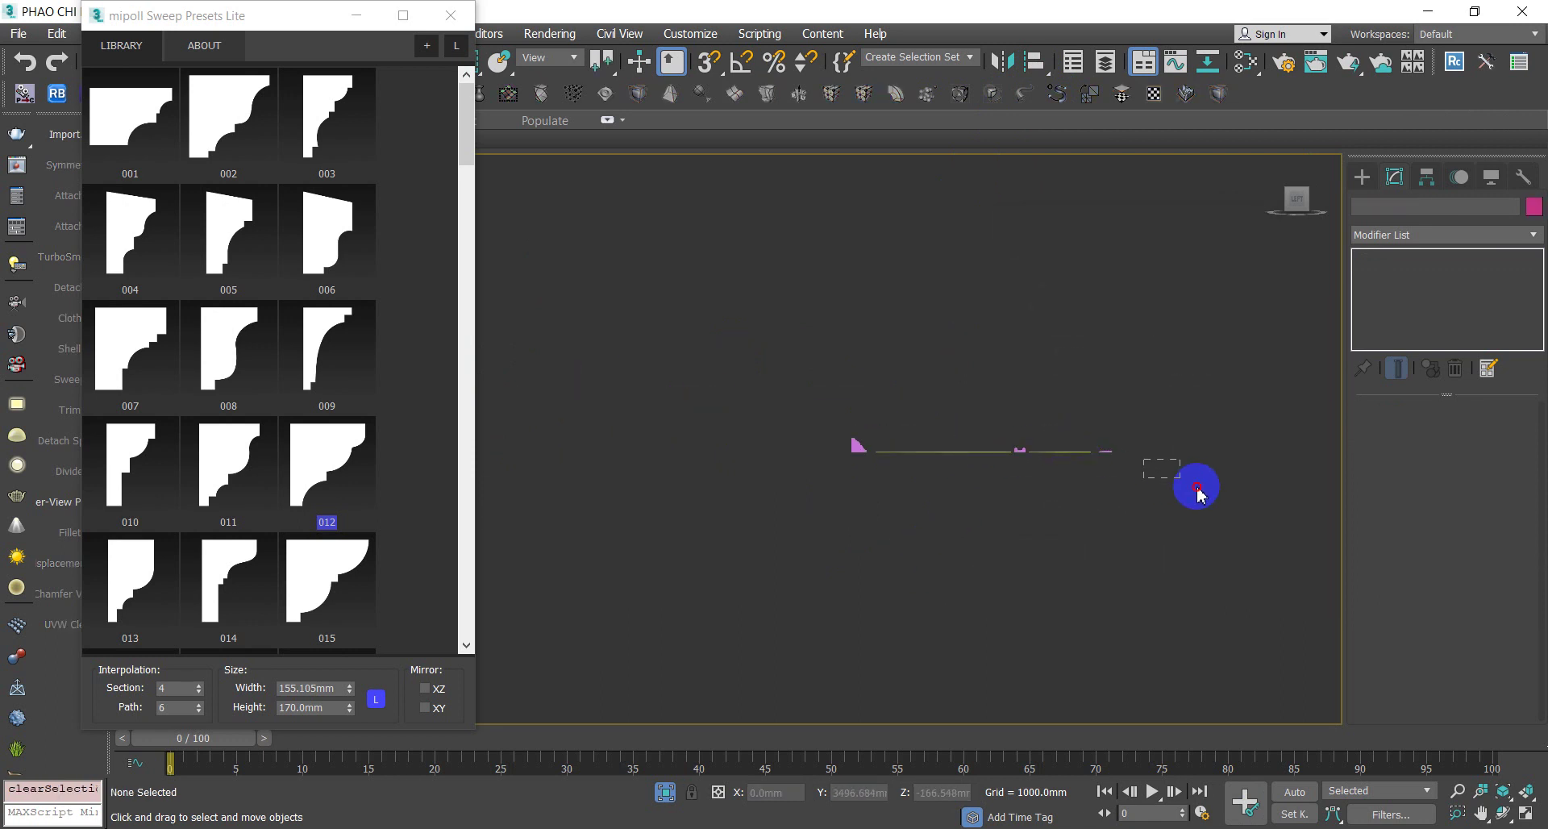
left_click_drag(1175, 490, 791, 422)
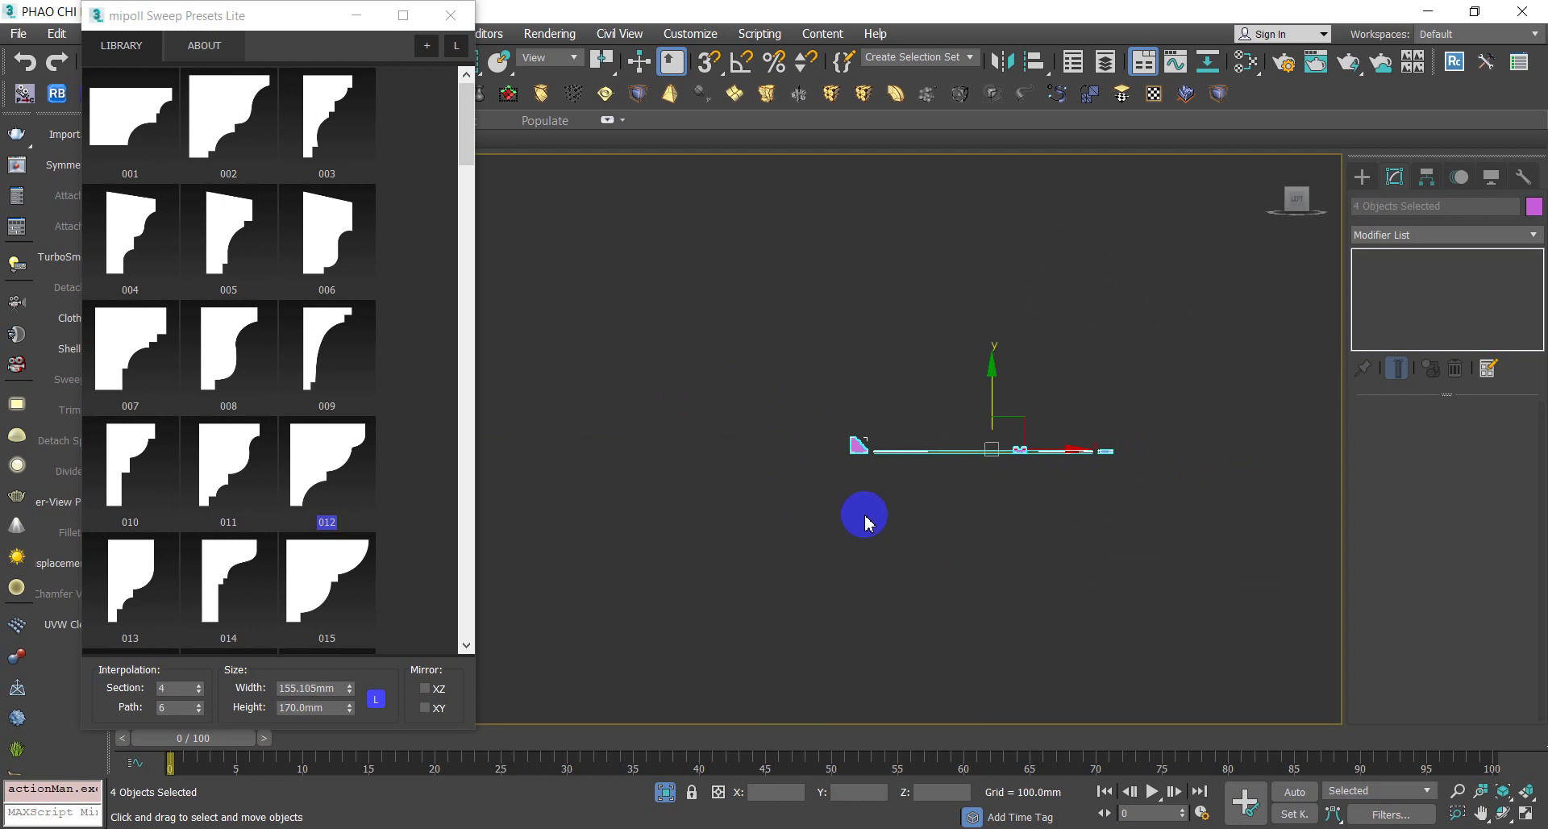
key("t")
middle_click_drag(856, 515, 983, 511)
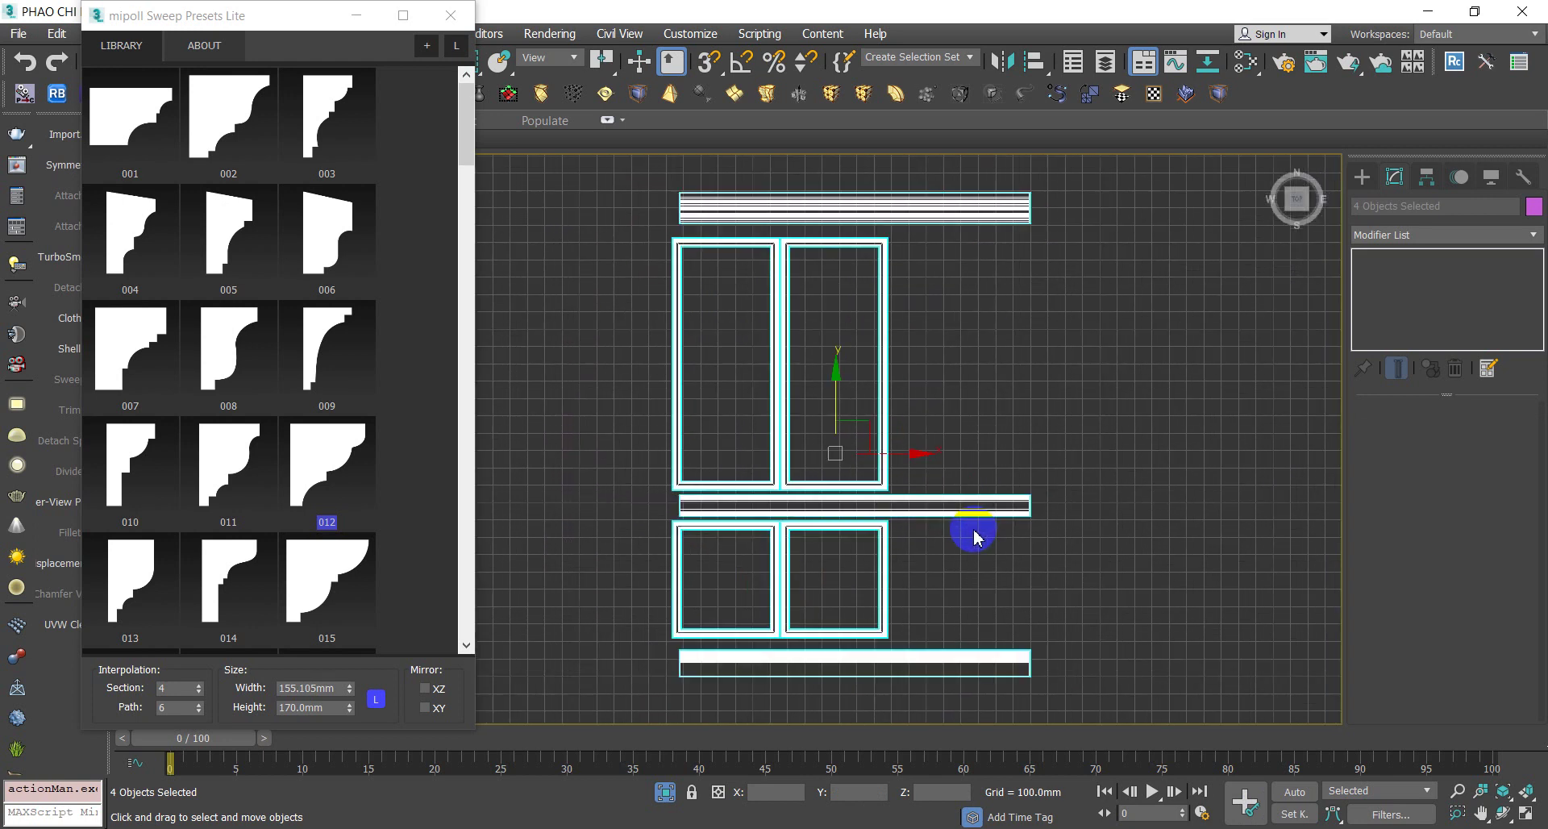
Deselect the moldings and fit all profiles in a shaded Left view
left_click(1081, 614)
key("F3")
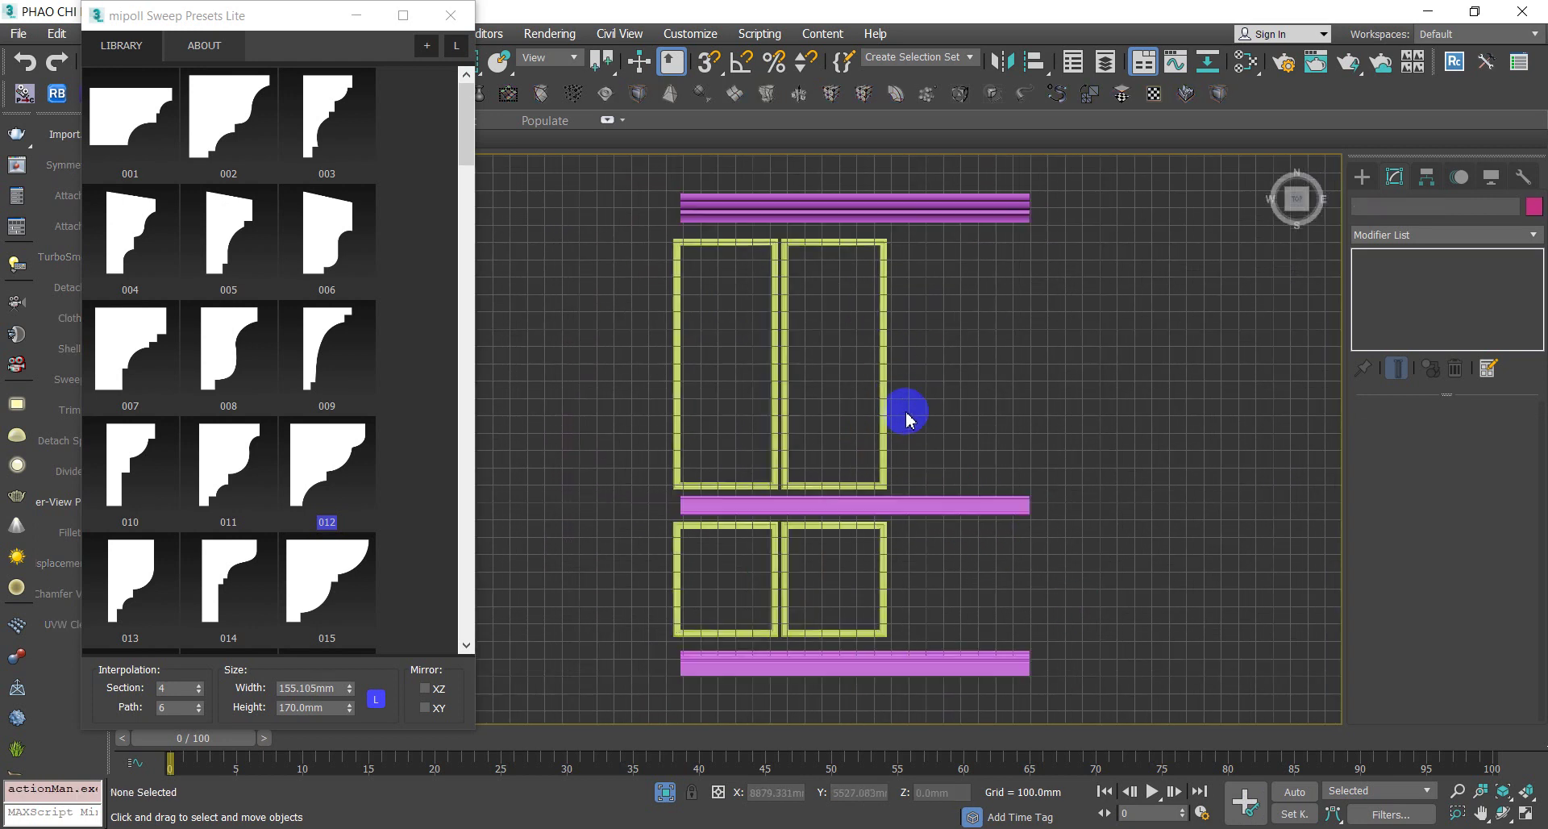
mouse_move(915, 445)
middle_mouse_down("alt")
mouse_move(933, 355)
mouse_move(968, 383)
middle_mouse_up("alt")
key("t")
key("l")
key("z")
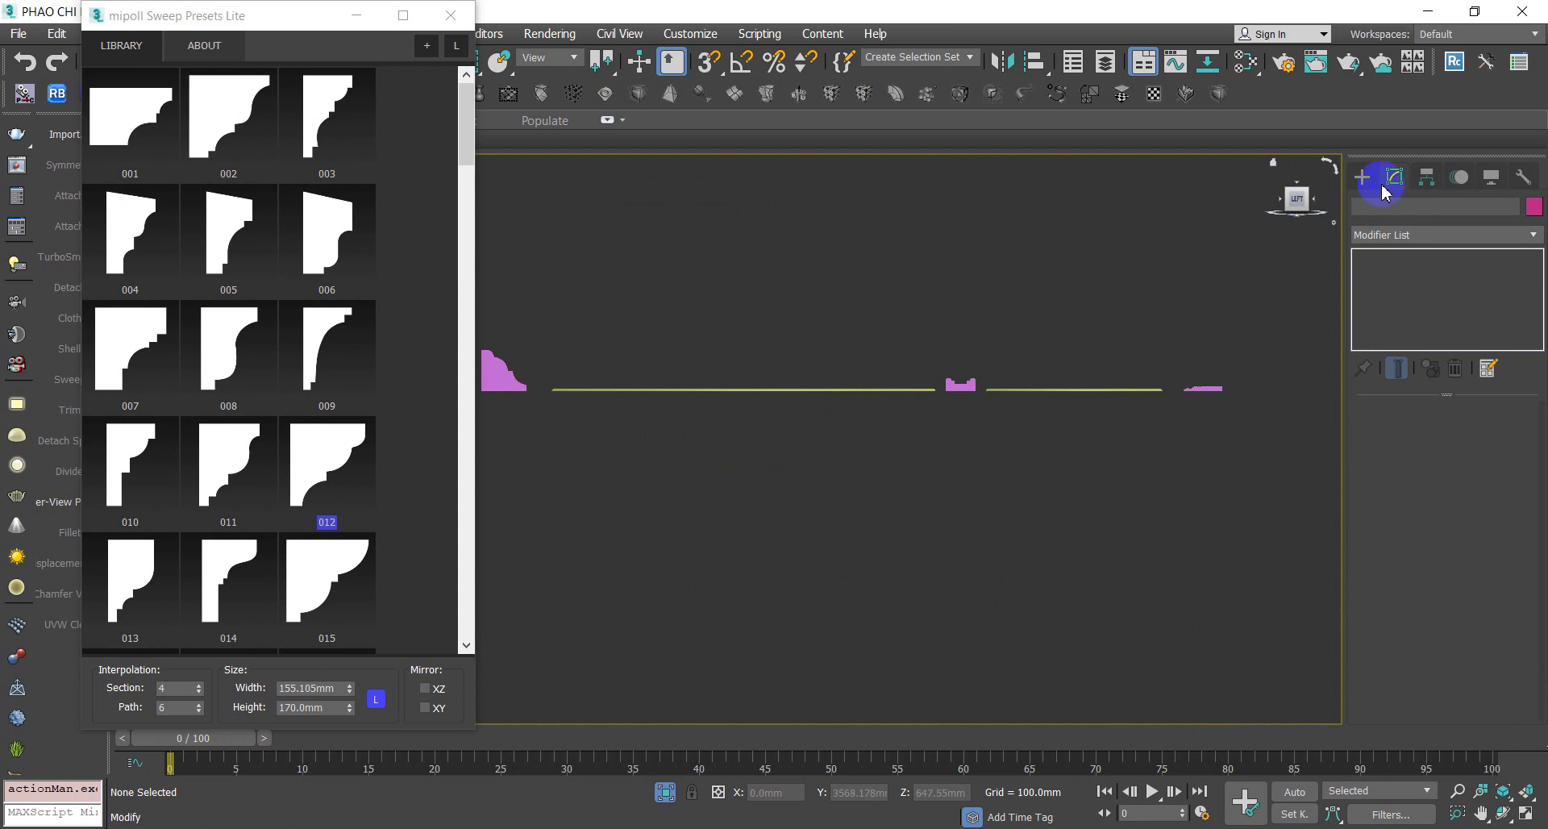
left_click(1362, 178)
middle_click_drag(1226, 396, 1246, 416)
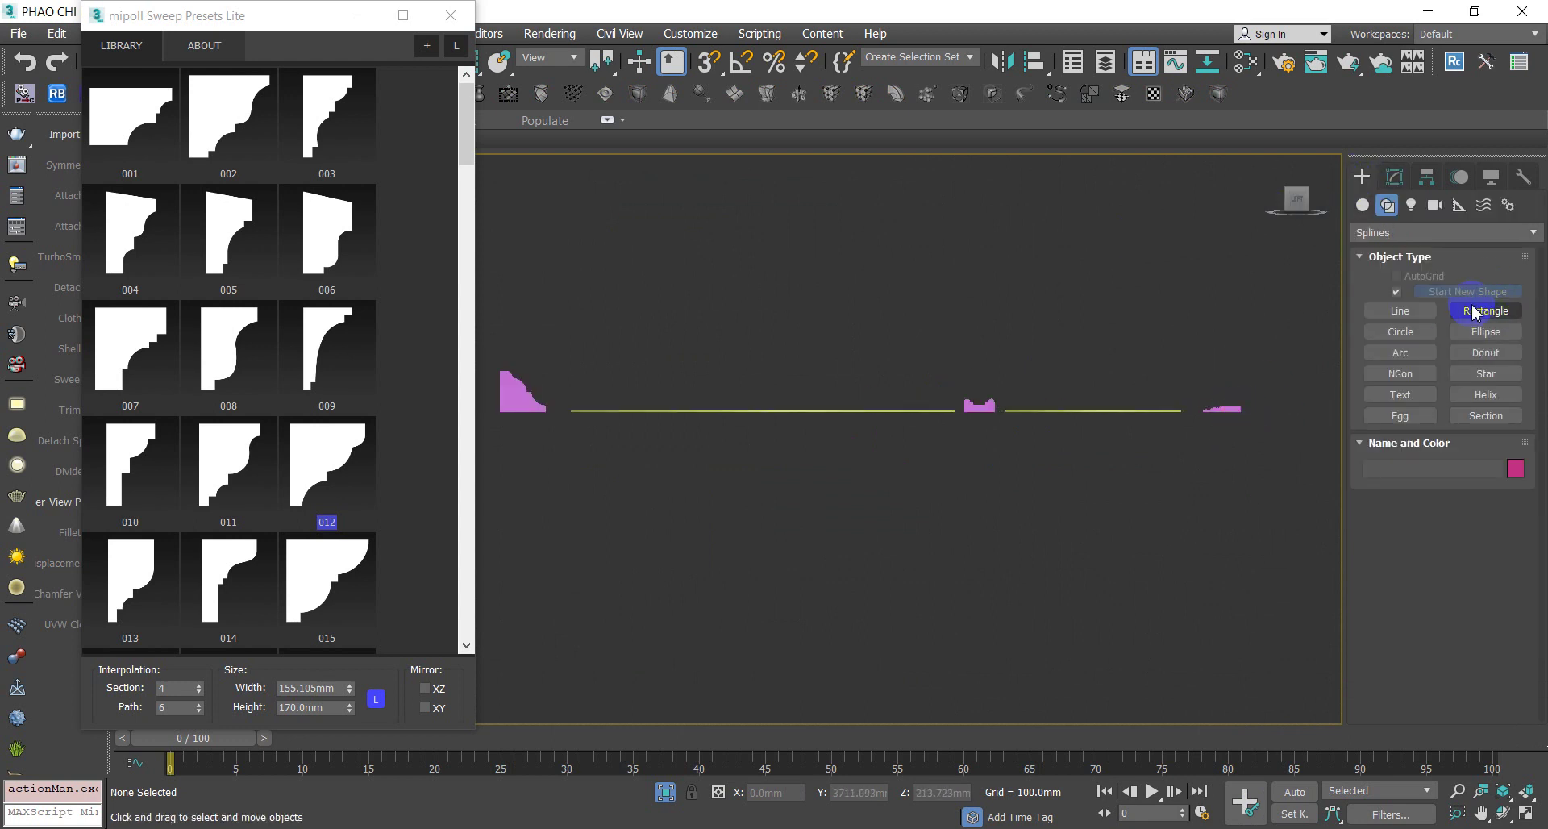
Close the mipoll presets window and start a Box, discarding two trial boxes
left_click(450, 15)
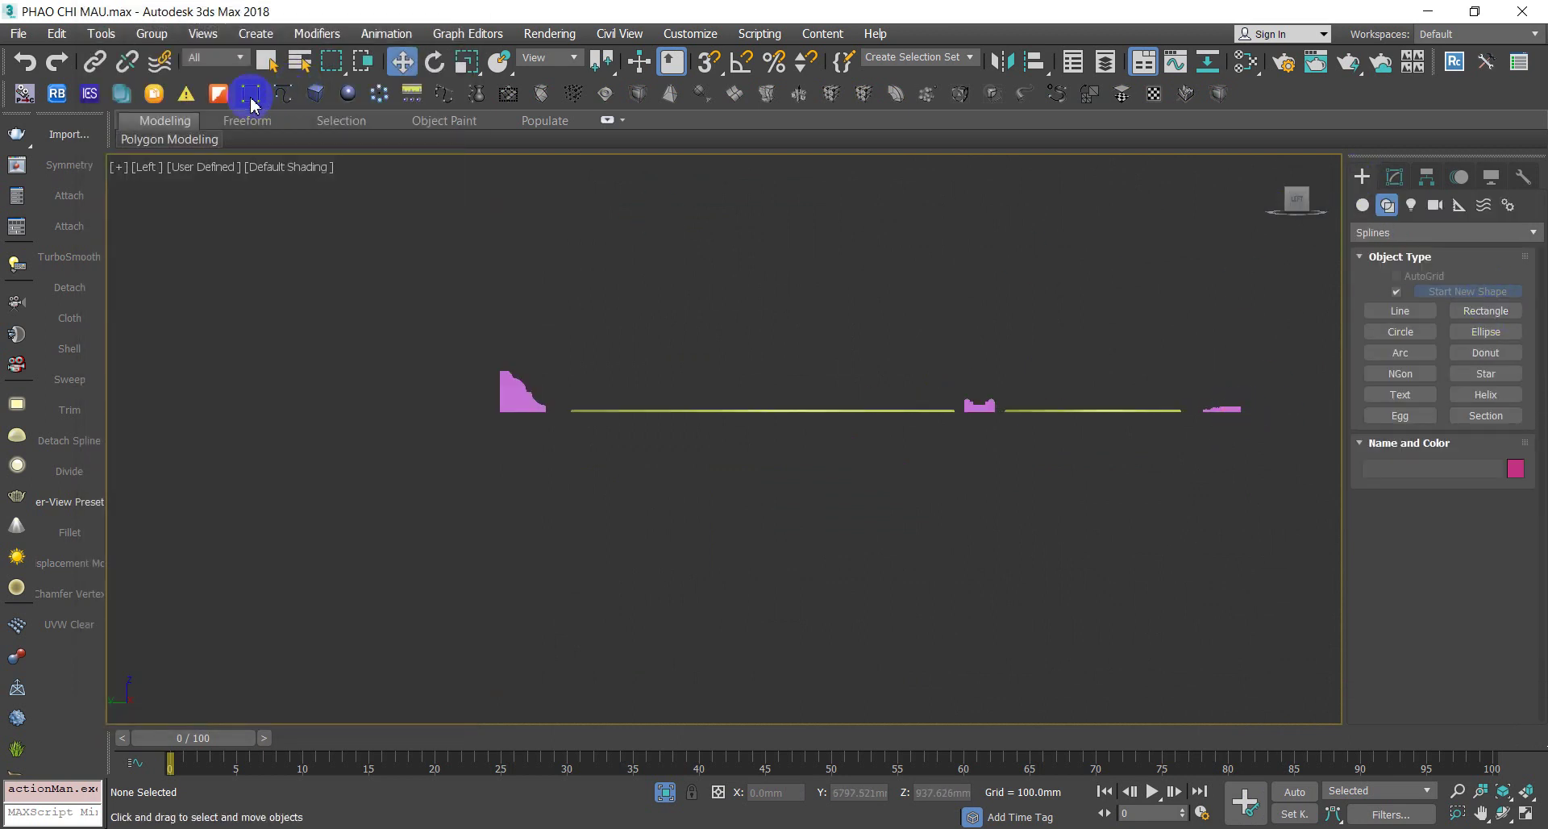
left_click(308, 93)
mouse_move(450, 412)
left_mouse_down()
mouse_move(1247, 477)
mouse_move(1248, 440)
left_mouse_up()
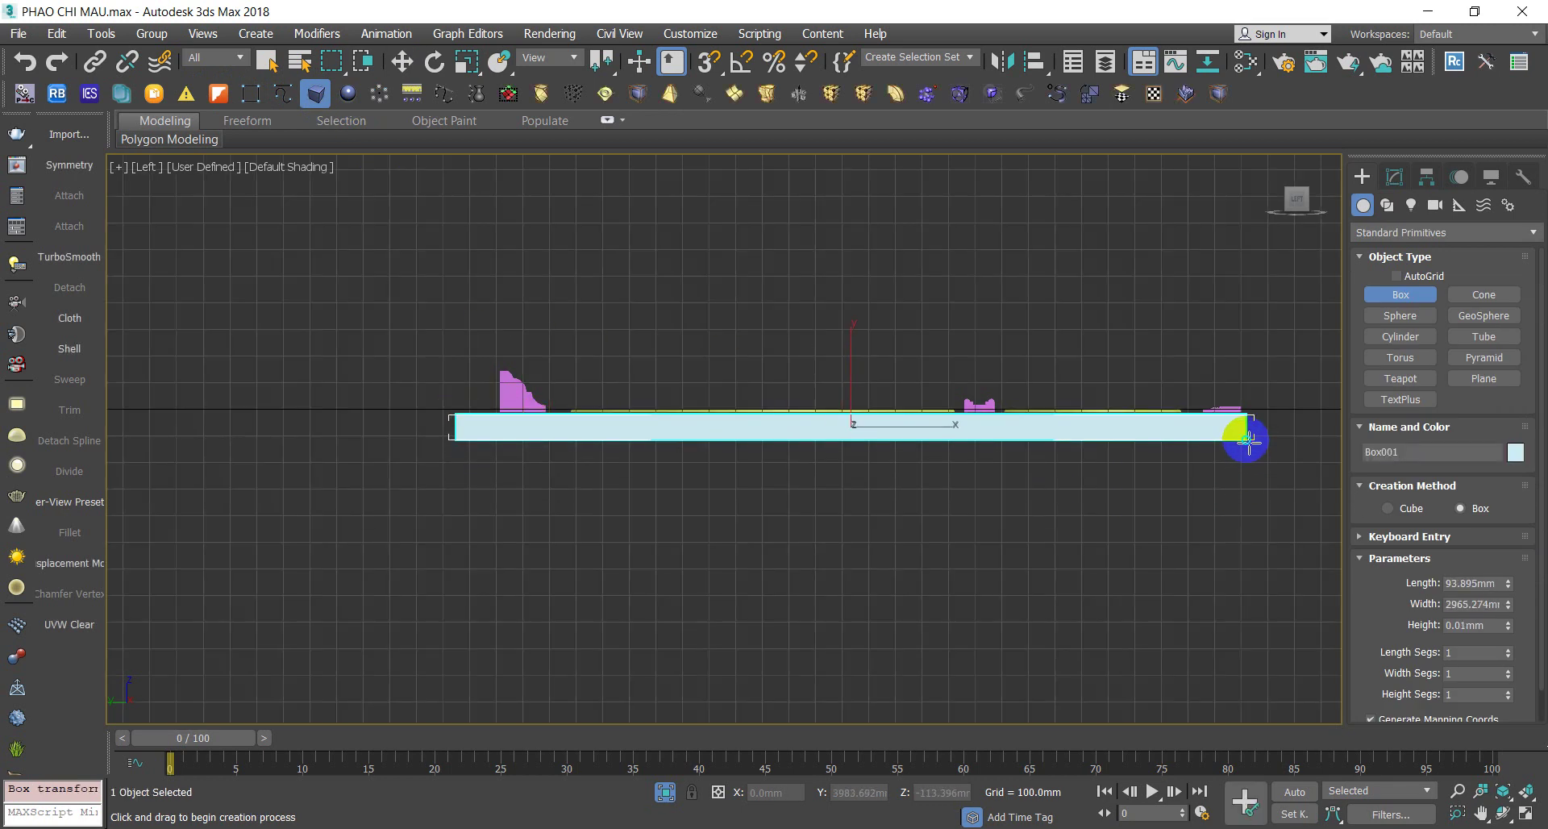
right_click(1247, 440)
mouse_move(1247, 409)
left_mouse_down()
mouse_move(933, 489)
mouse_move(225, 518)
mouse_move(359, 533)
left_mouse_up()
right_click(359, 533)
Draw the backing box in wireframe from the rail's end point along the rails
key("F3")
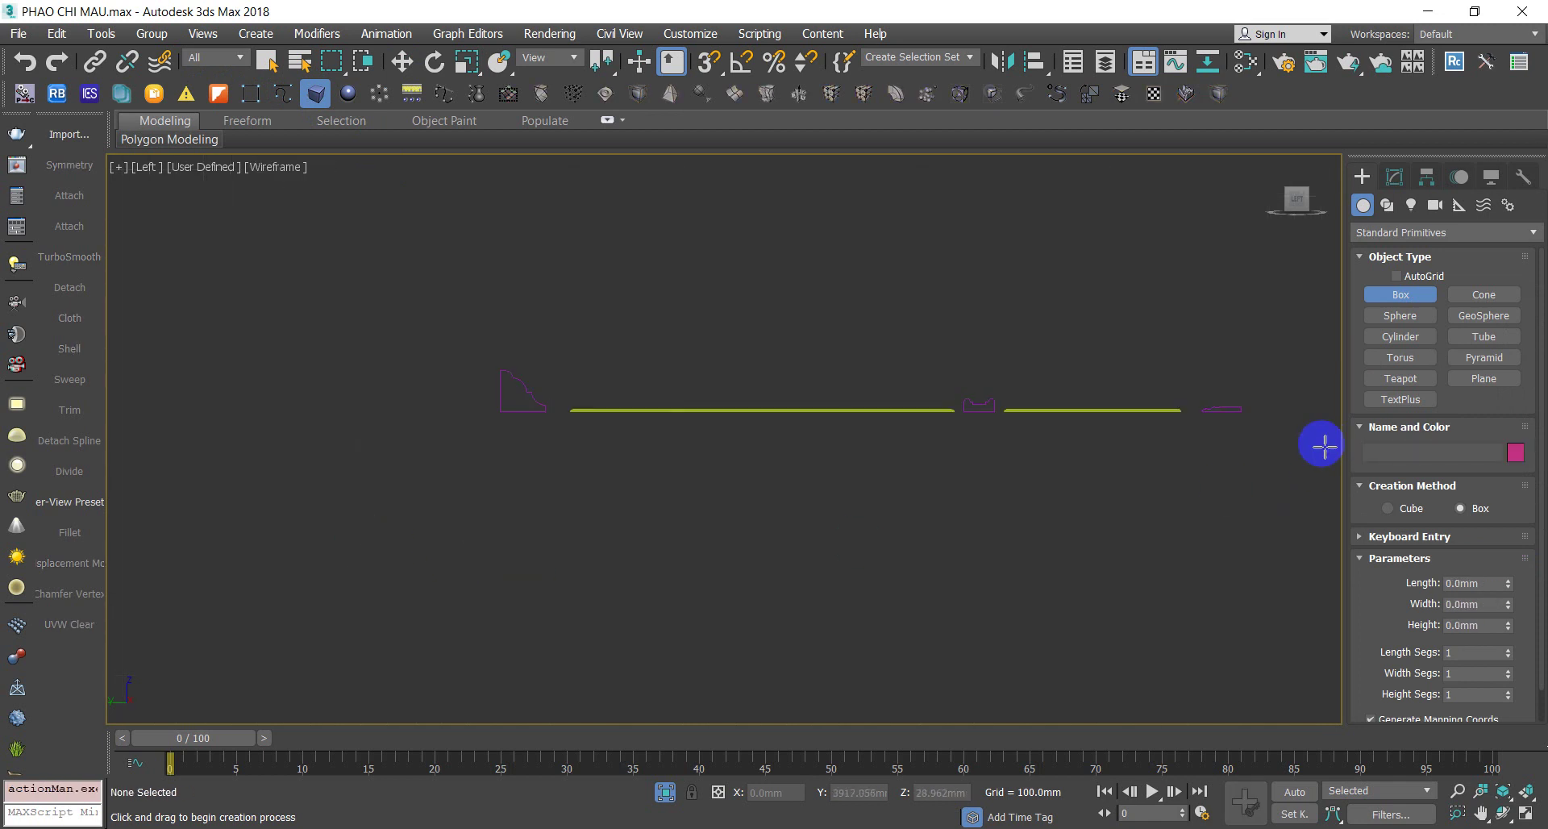
scroll(1170, 389, "up", 3)
scroll(1080, 435, "down", 3)
middle_click_drag(1113, 466, 1188, 339)
left_click(1227, 347)
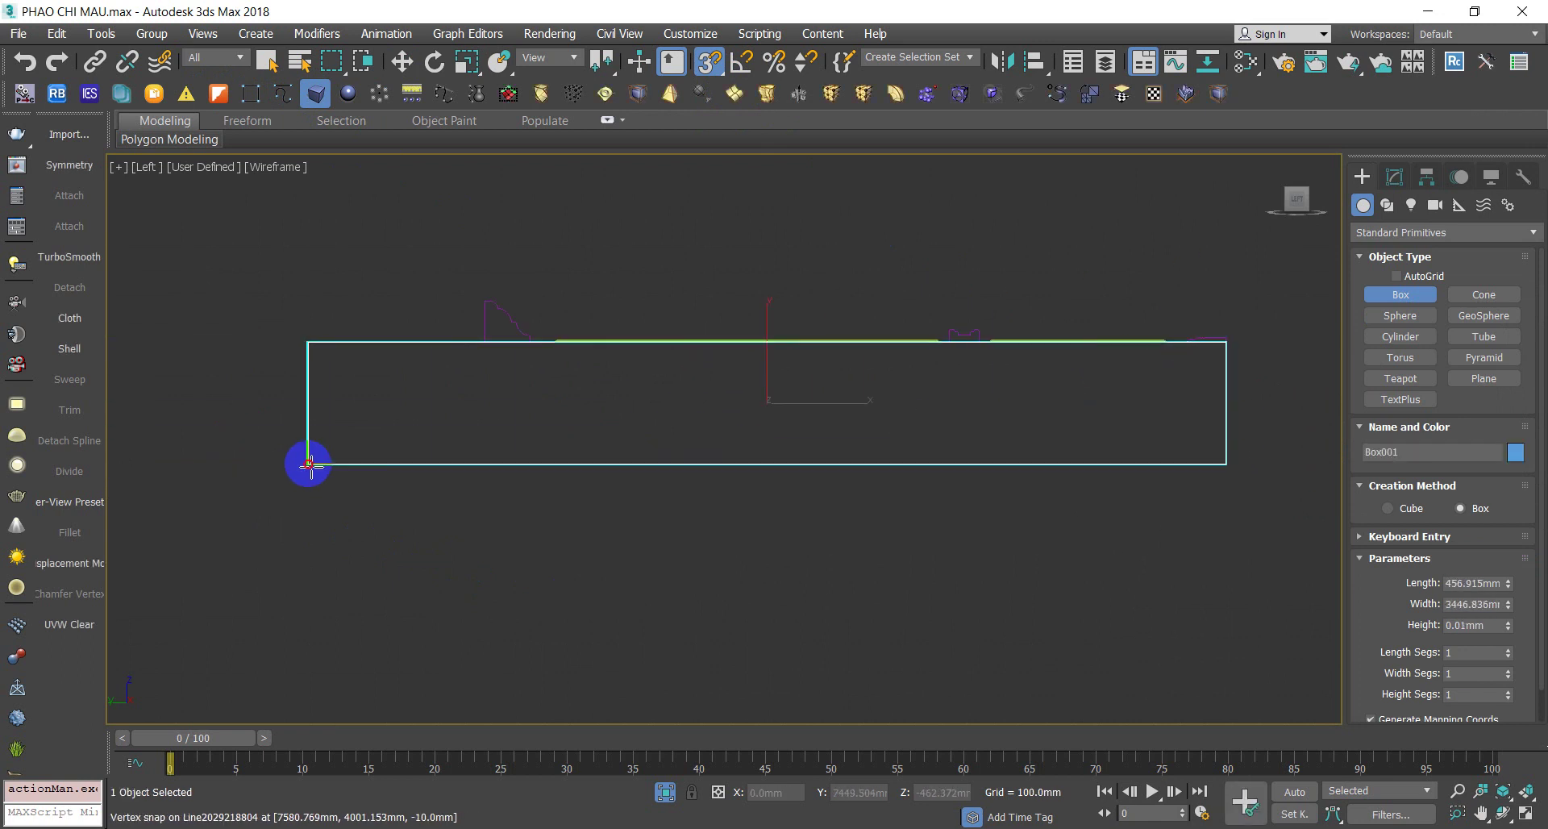
left_click_drag(1229, 349, 335, 372)
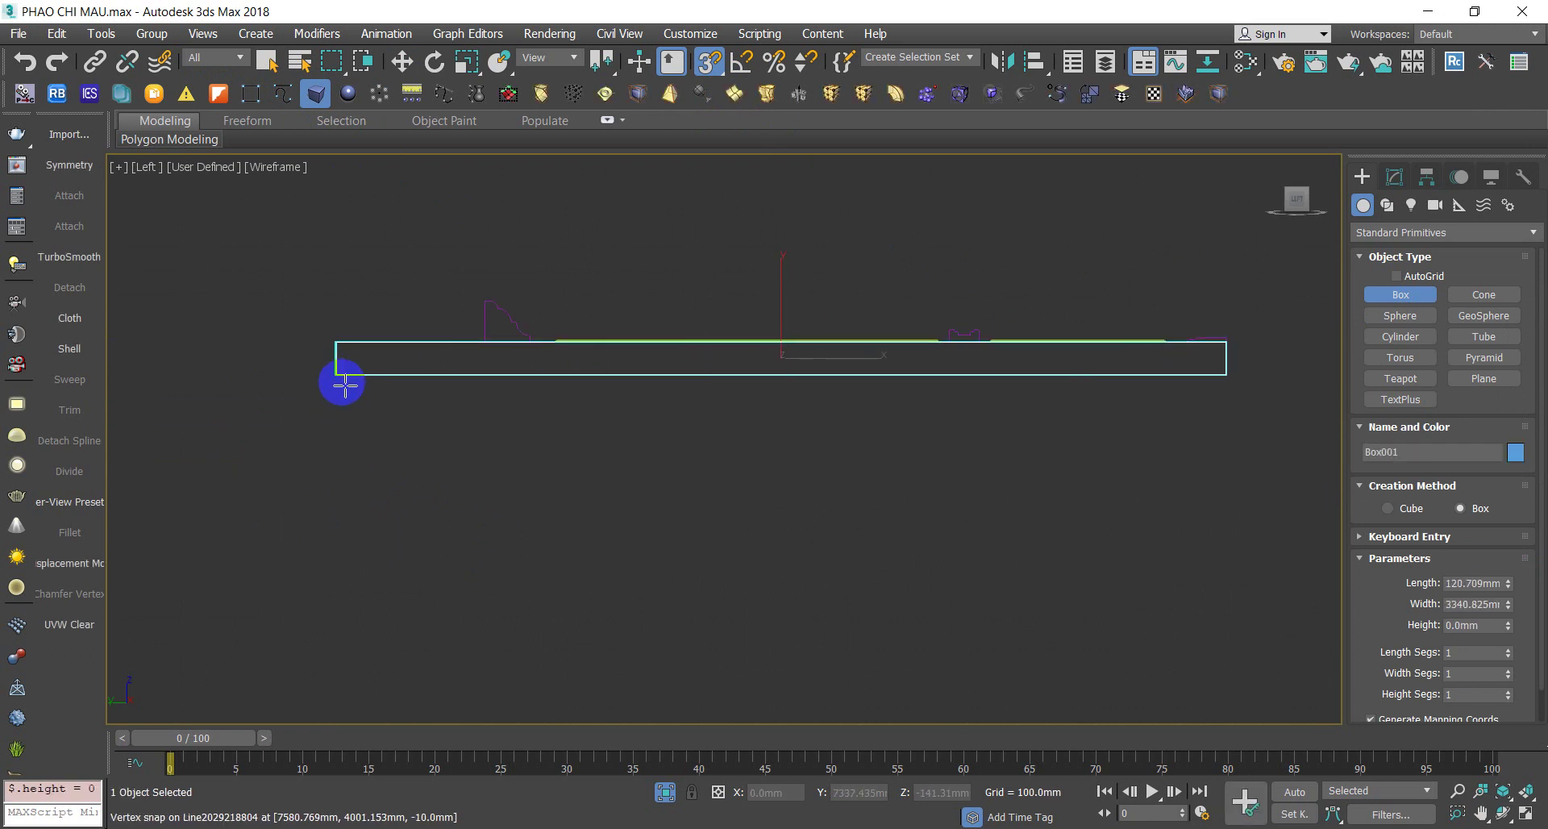
right_click(422, 570)
Set the box Height to -2366 mm so it backs the whole wall
key("t")
key("F3")
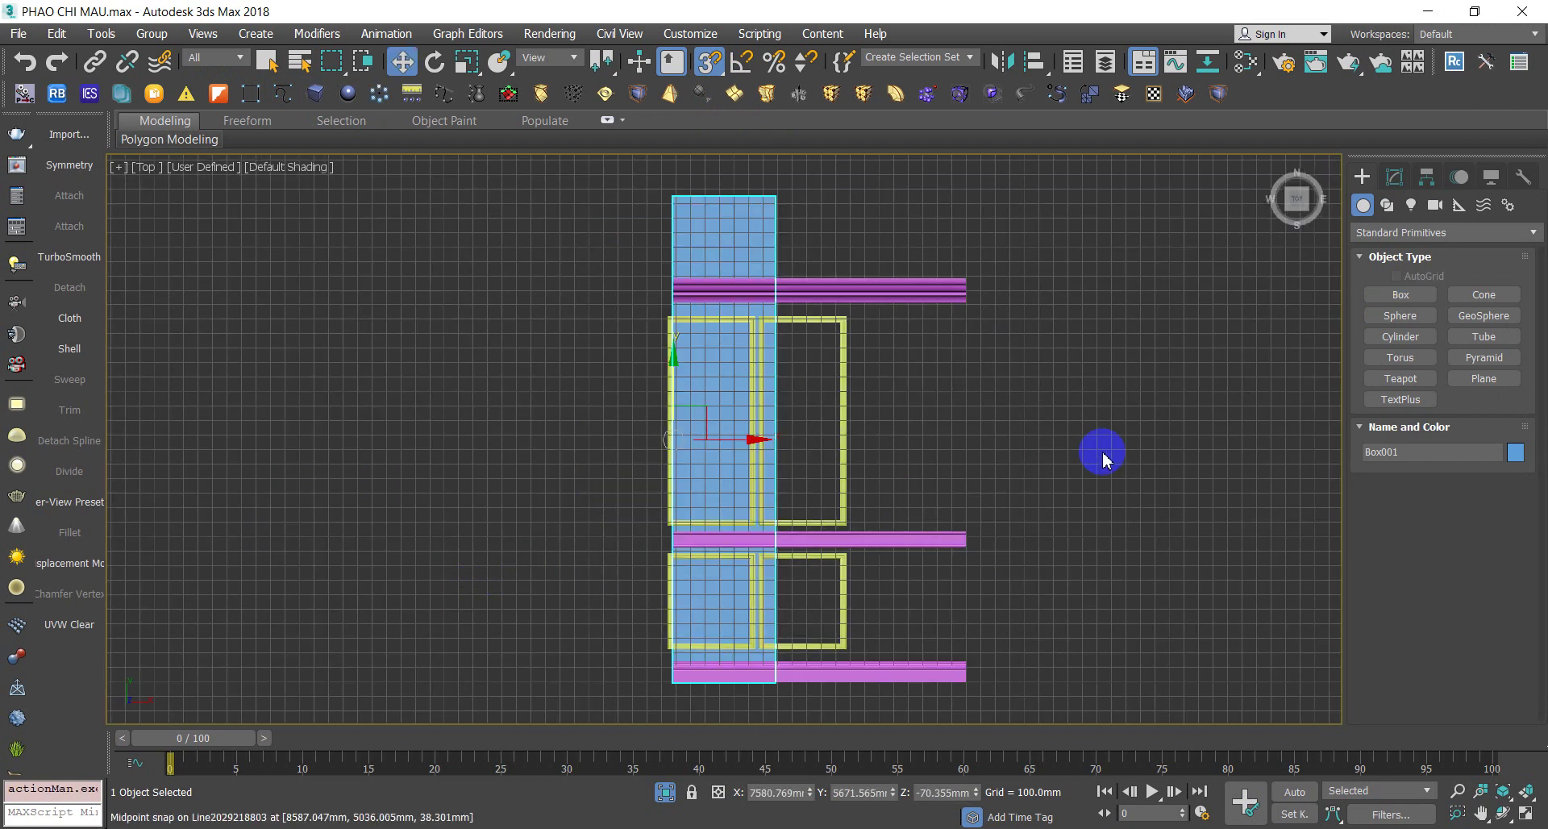
left_click(1399, 179)
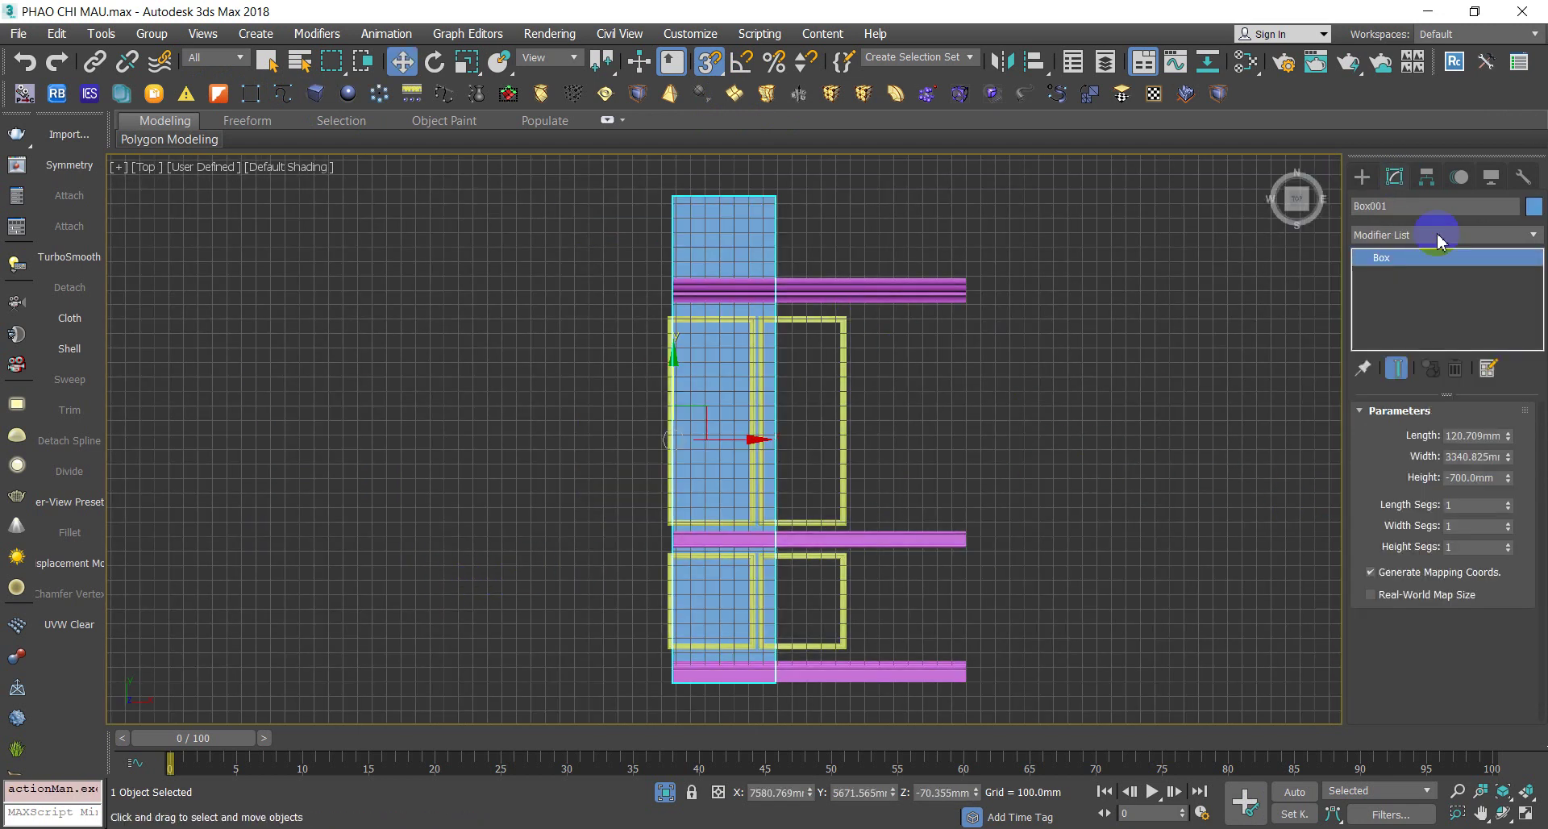
left_click_drag(1511, 488, 62, 675)
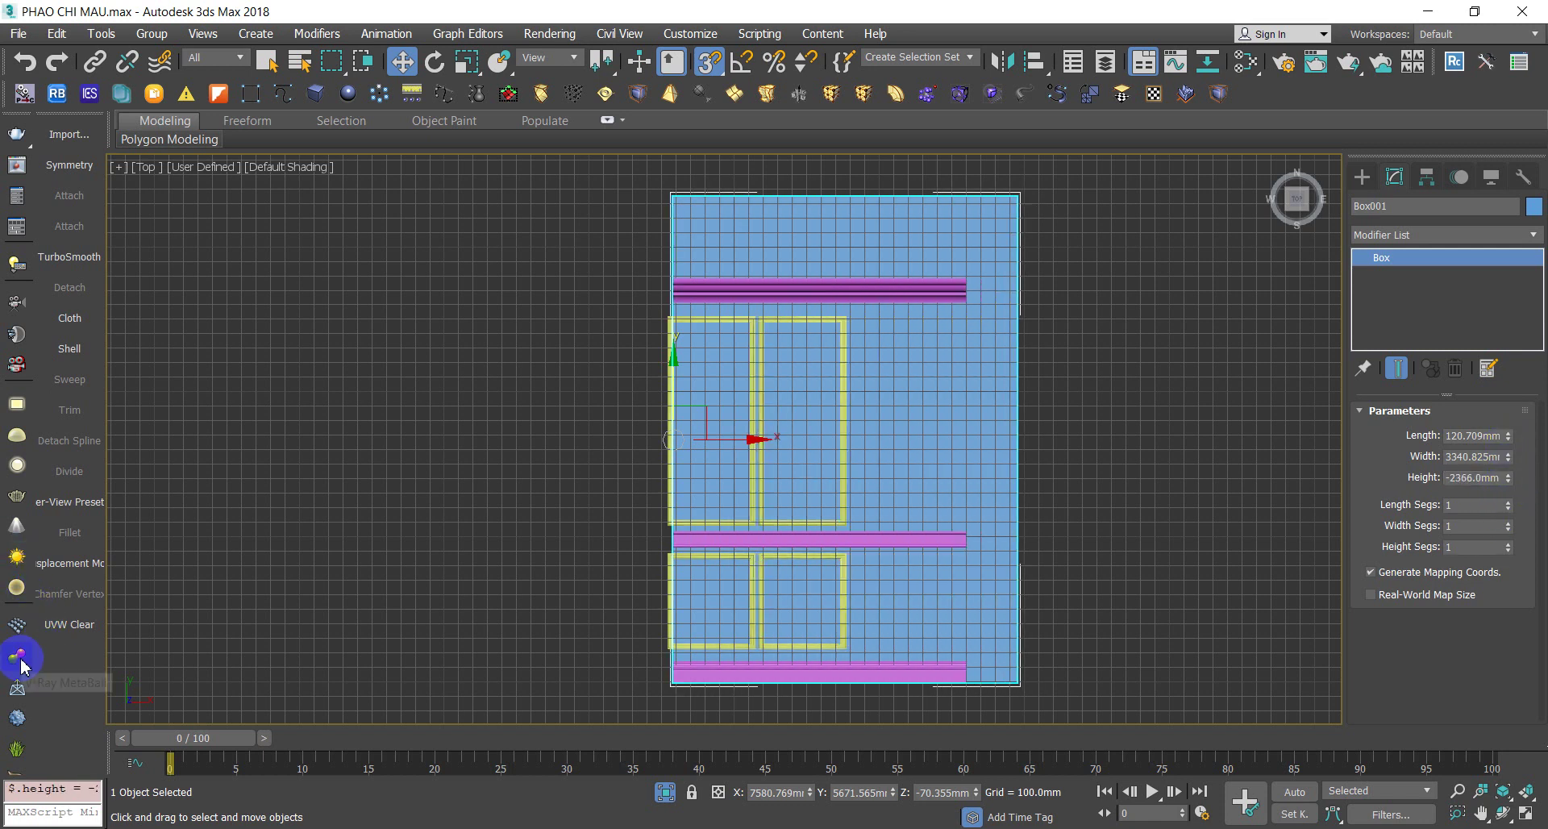
key("F3")
key("F3")
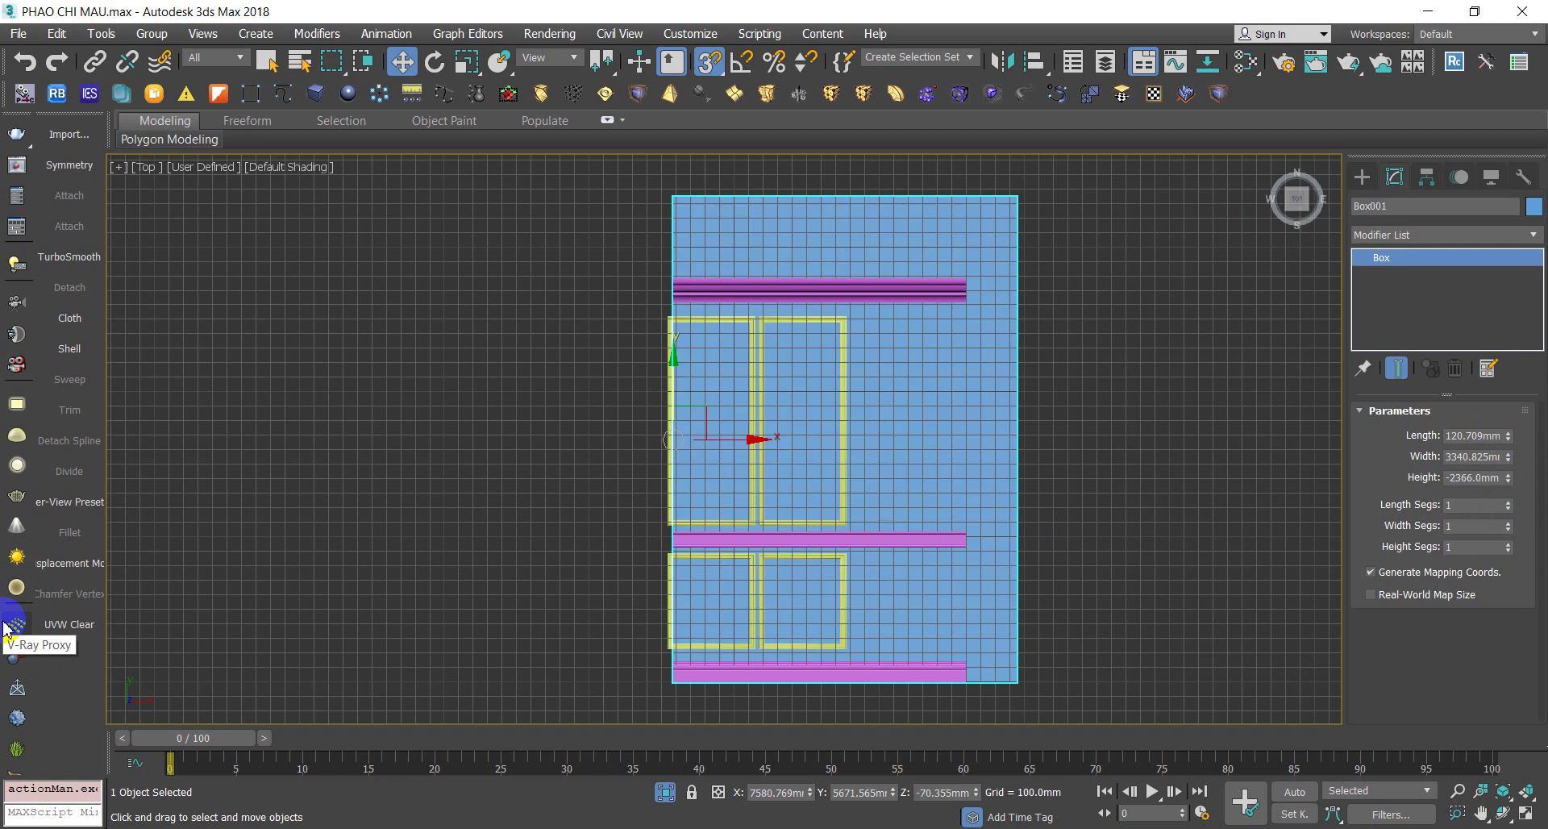
key("g")
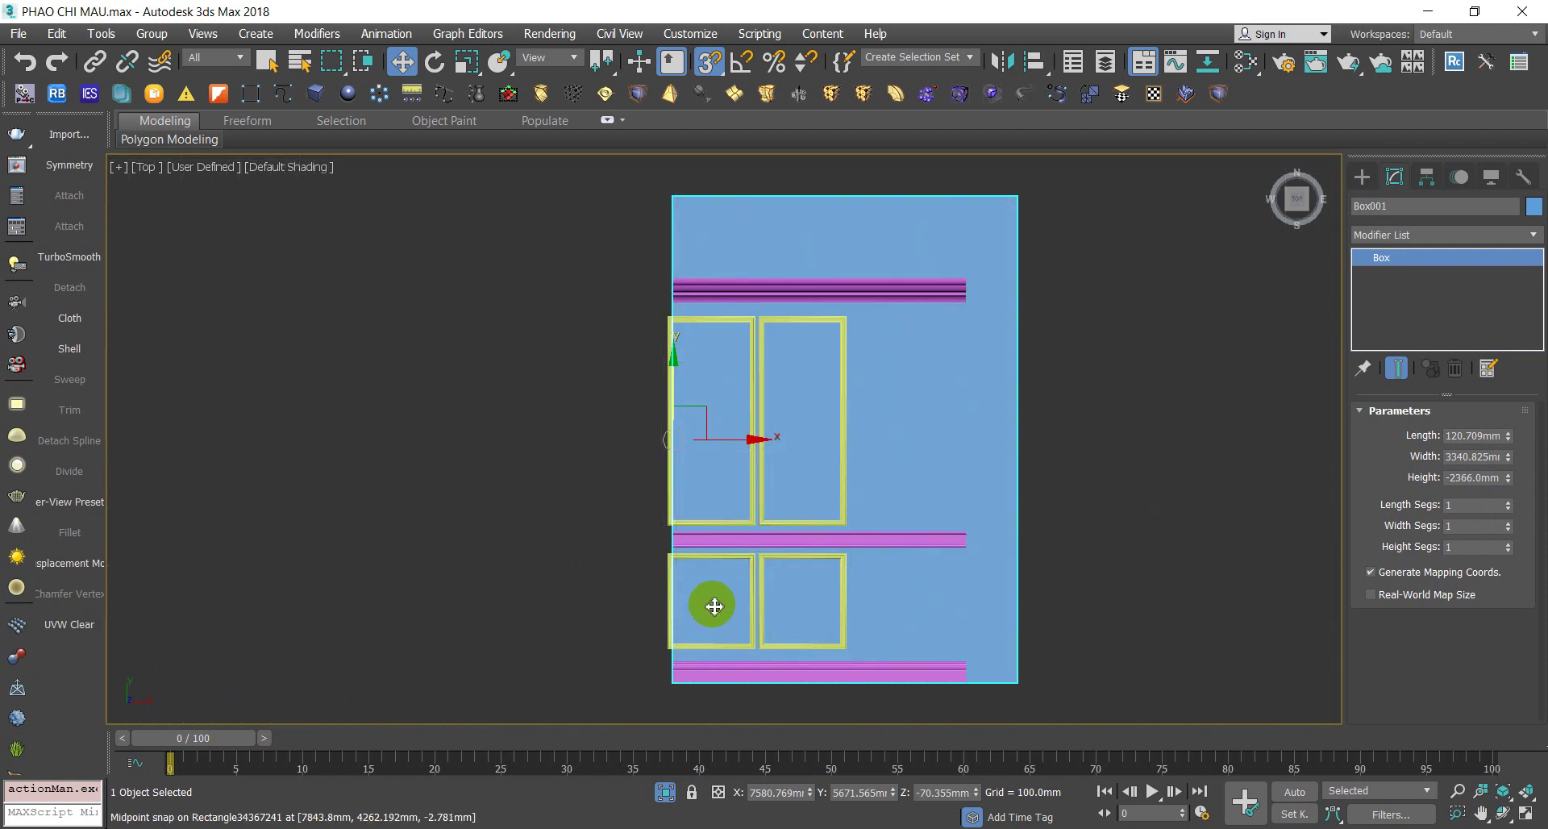
Move the backing box left so the rail ends meet its edge
right_click(472, 429)
left_click(430, 405)
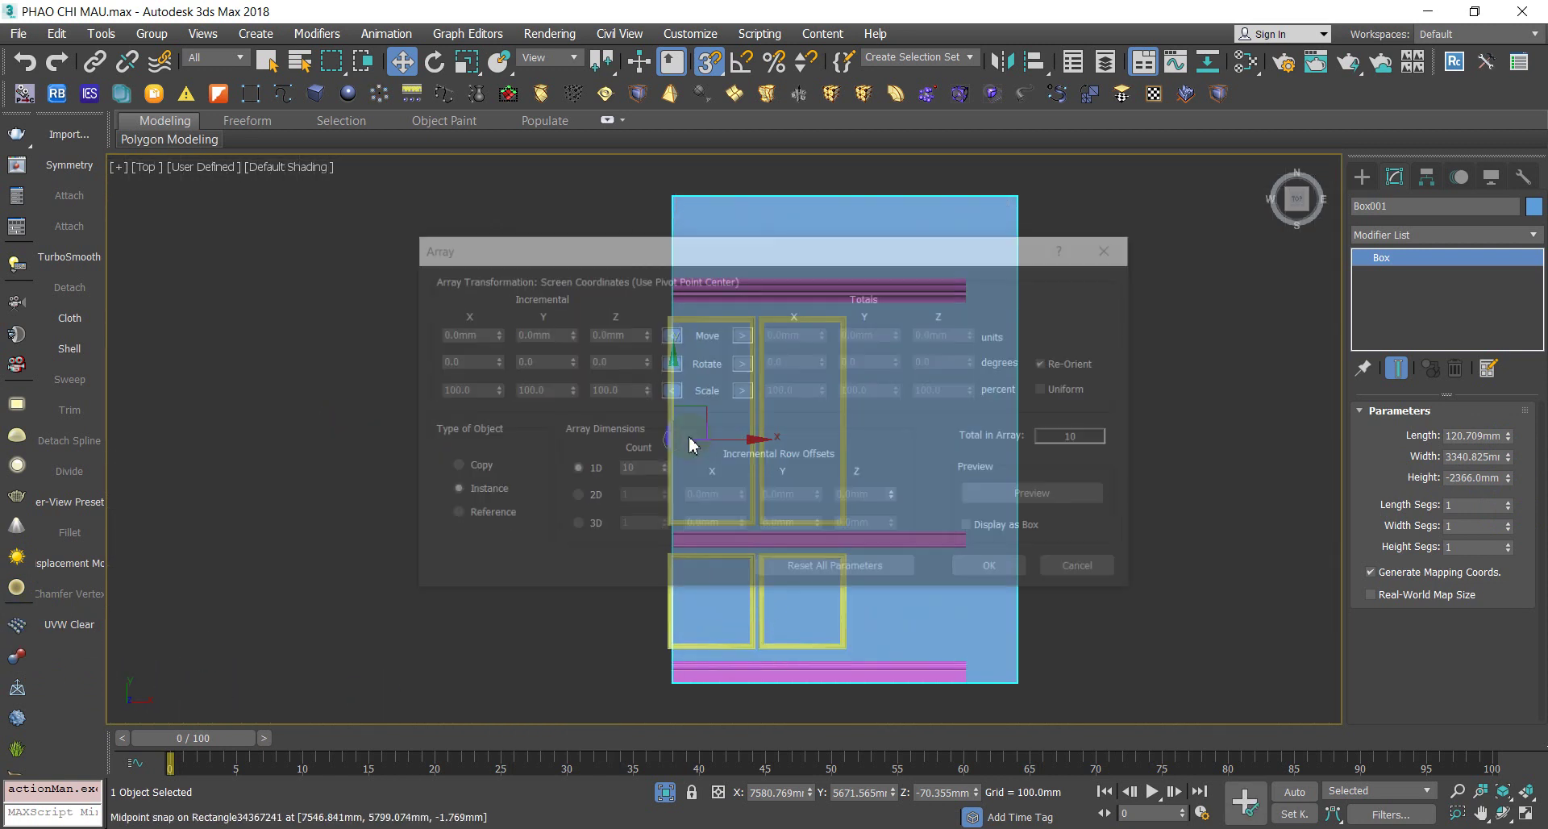
left_click(1064, 562)
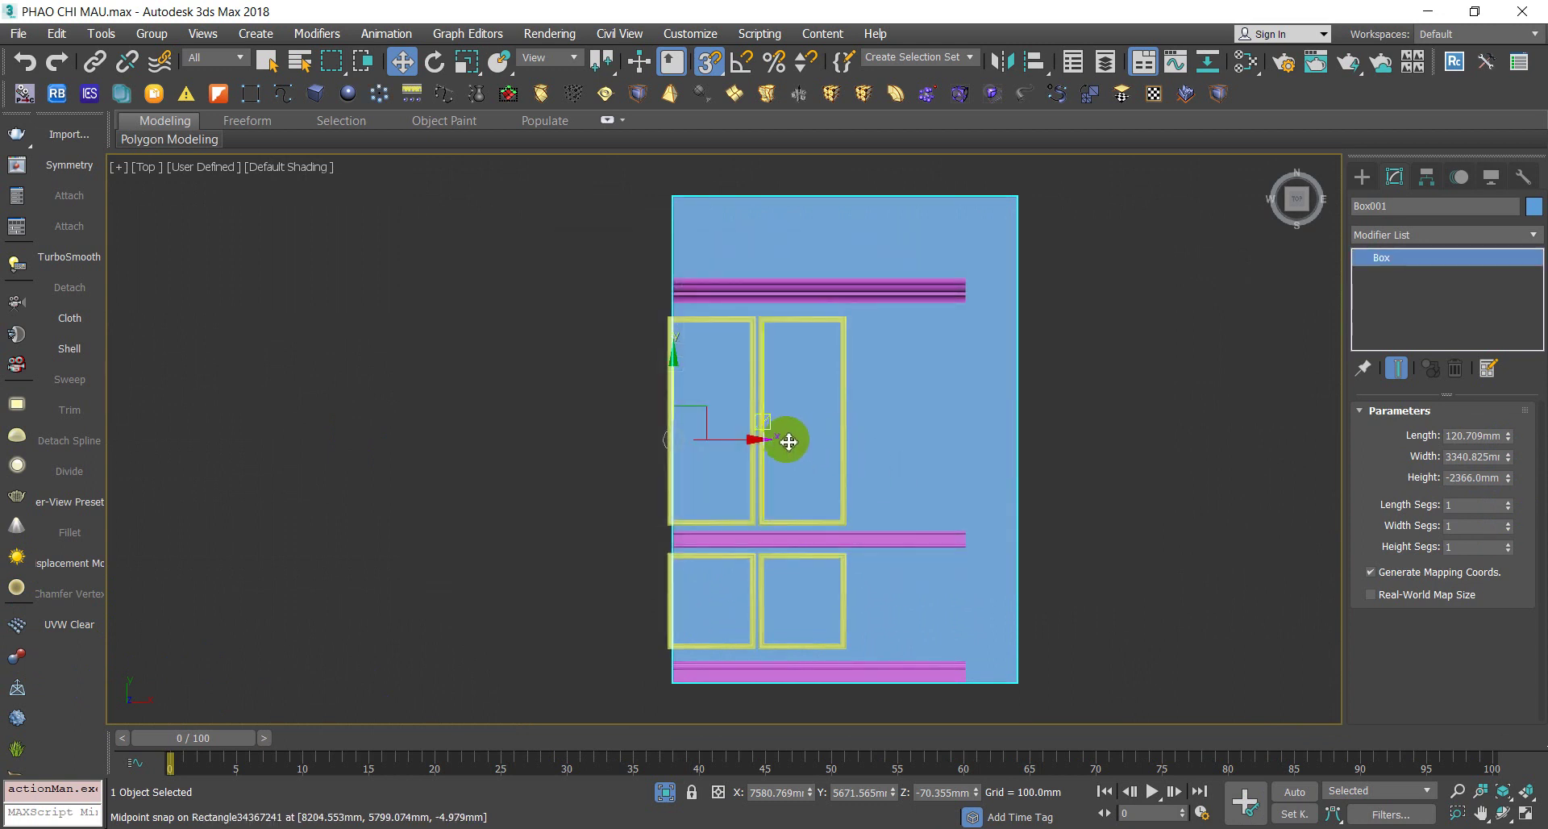
left_click_drag(758, 440, 726, 522)
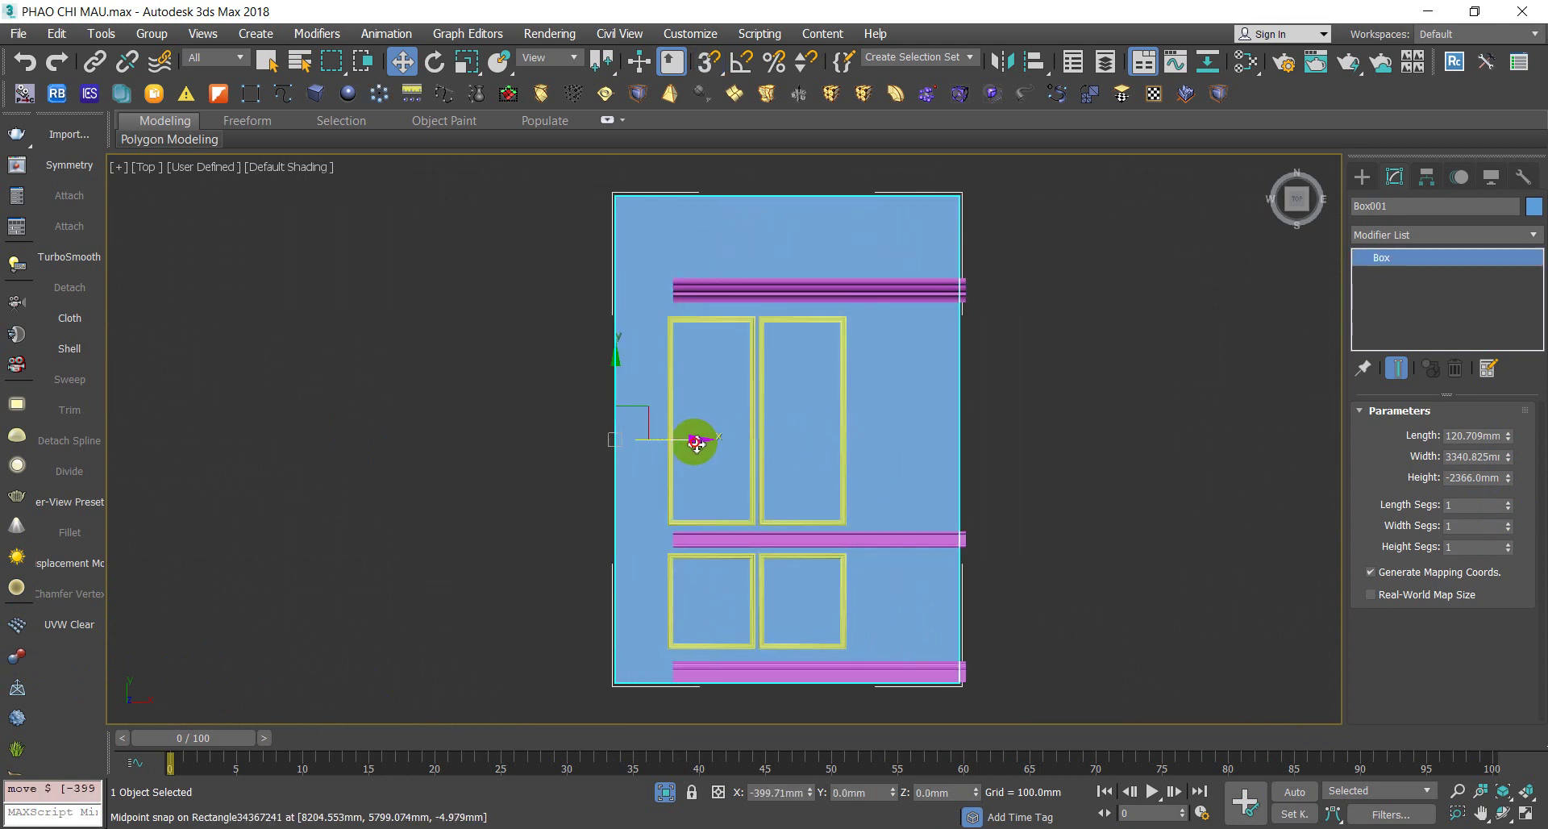
mouse_move(726, 523)
middle_mouse_down("alt")
mouse_move(787, 404)
mouse_move(774, 625)
middle_mouse_up("alt")
scroll(801, 511, "up", 5)
scroll(744, 513, "up", 1)
scroll(758, 499, "down", 3)
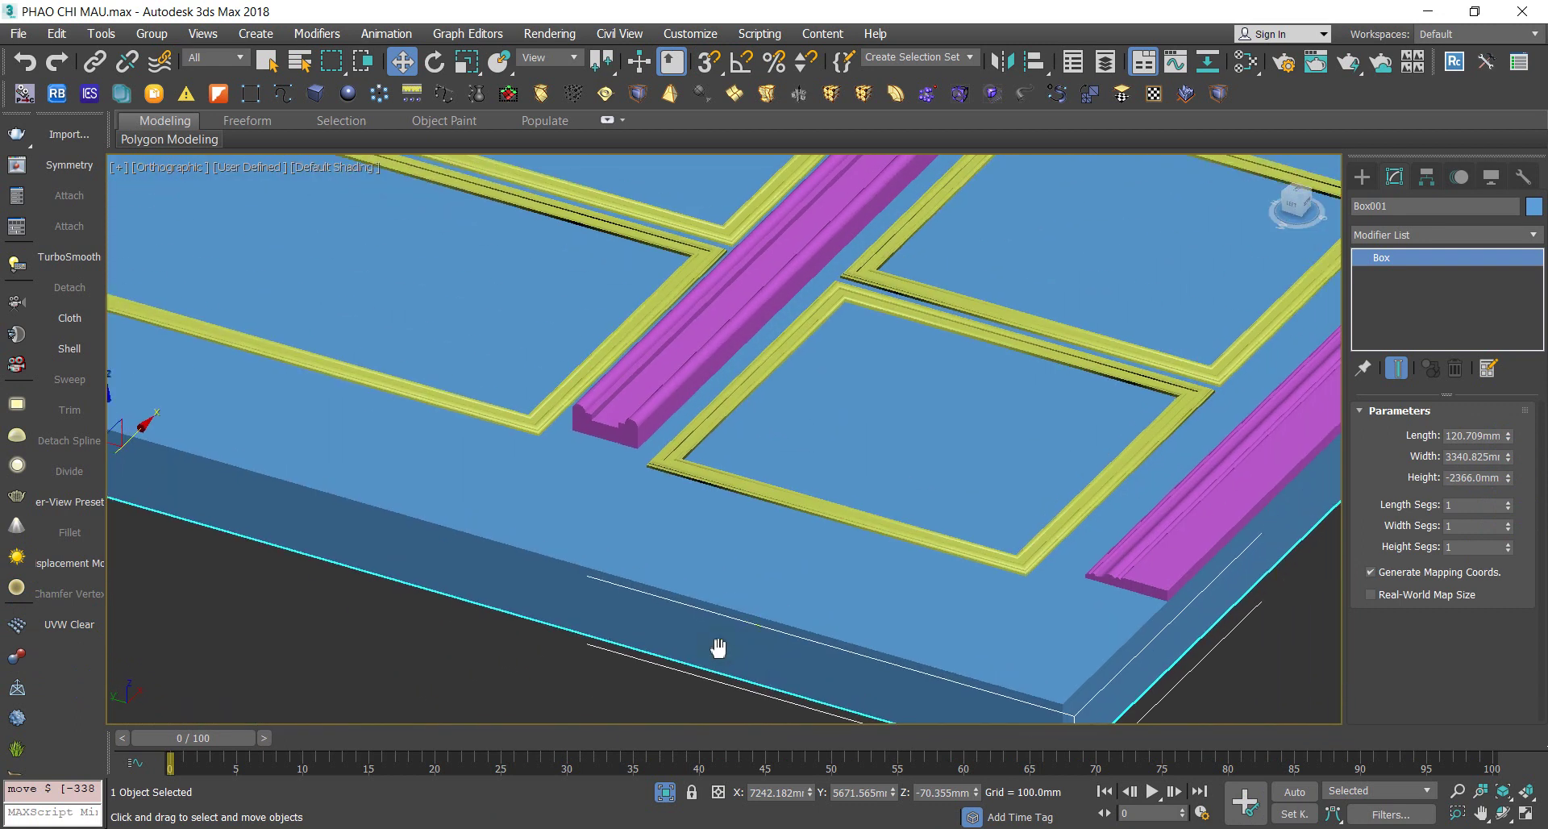